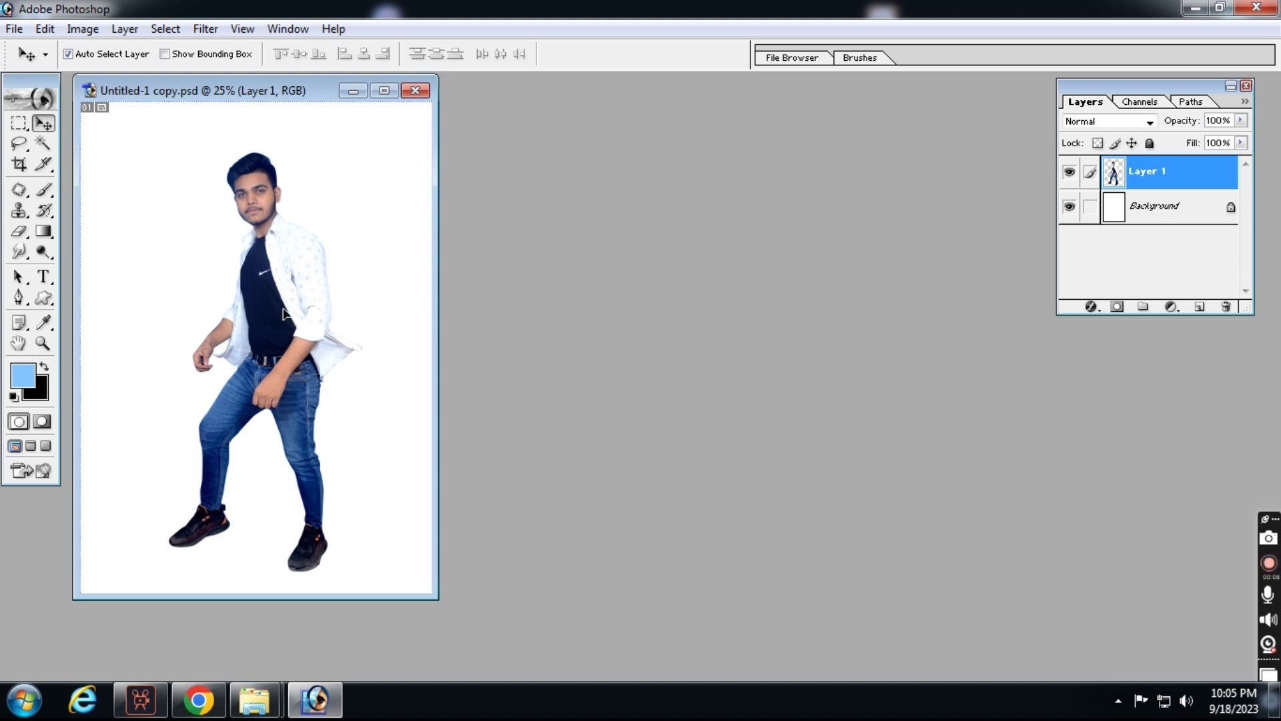
Step: Open Firefly 20230918125912.png from the New folder directory in Photoshop and place its window beside the man's cutout
drag(267, 96, 320, 99)
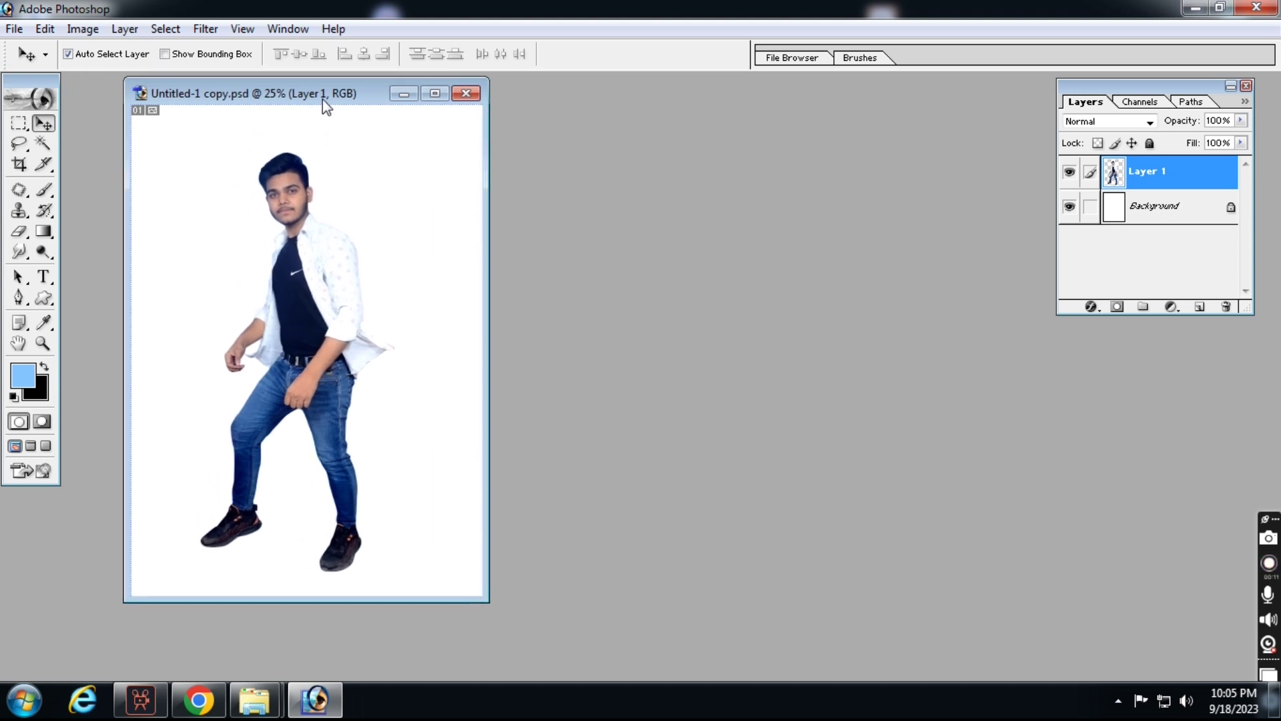
mouse_move(264, 709)
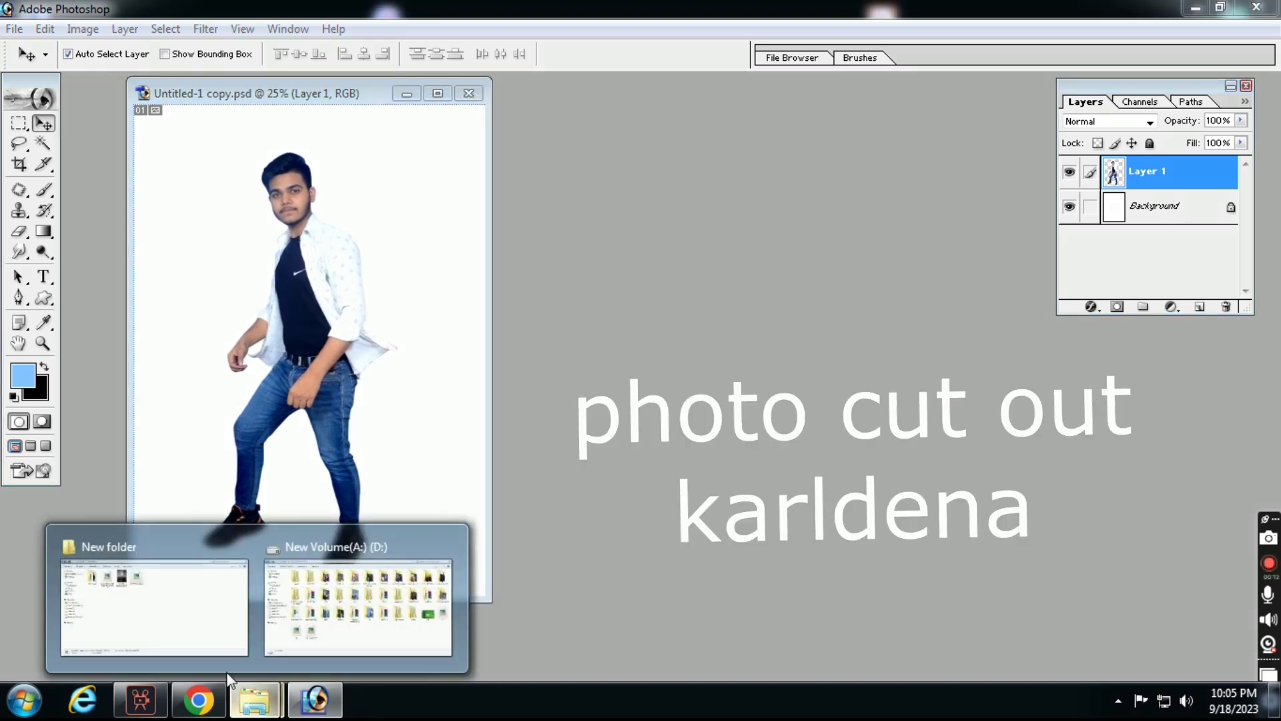
click(153, 601)
drag(397, 155, 456, 447)
drag(254, 108, 663, 135)
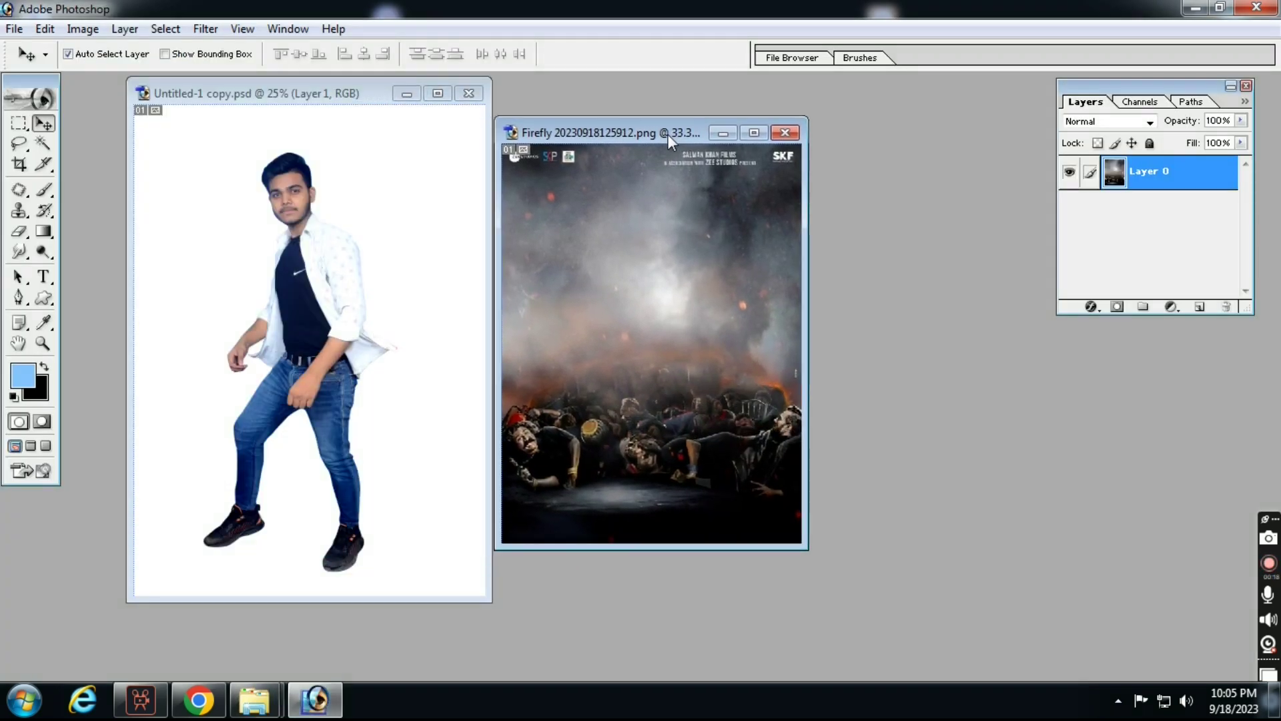
Step: Create a new blank document from the 5 x 7 preset size
key(ctrl+n)
click(610, 270)
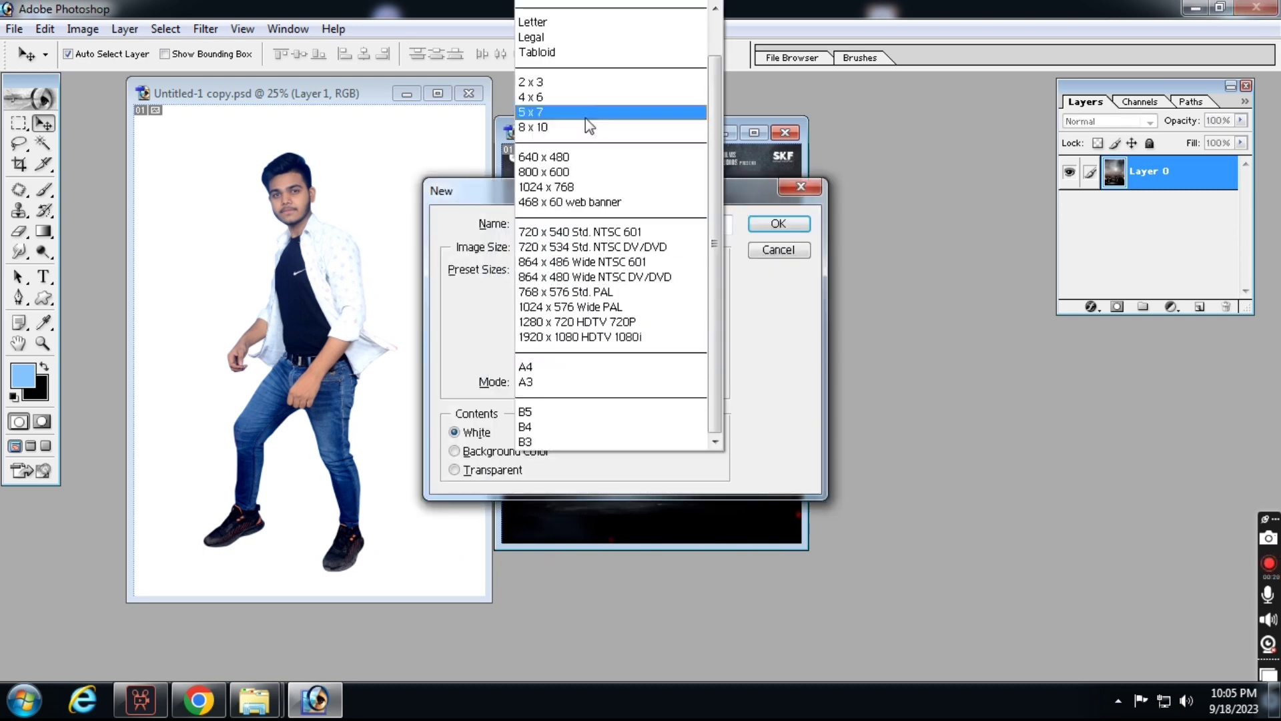
click(547, 112)
click(778, 223)
Step: Copy the smoky Firefly background into the new document and align it with the canvas's upper-left corner
drag(277, 118, 838, 207)
click(609, 251)
drag(609, 251, 902, 366)
click(971, 198)
drag(779, 317, 635, 246)
Step: Scale the background layer to fill the canvas, at about 156.3% width and 164.1% height
click(66, 28)
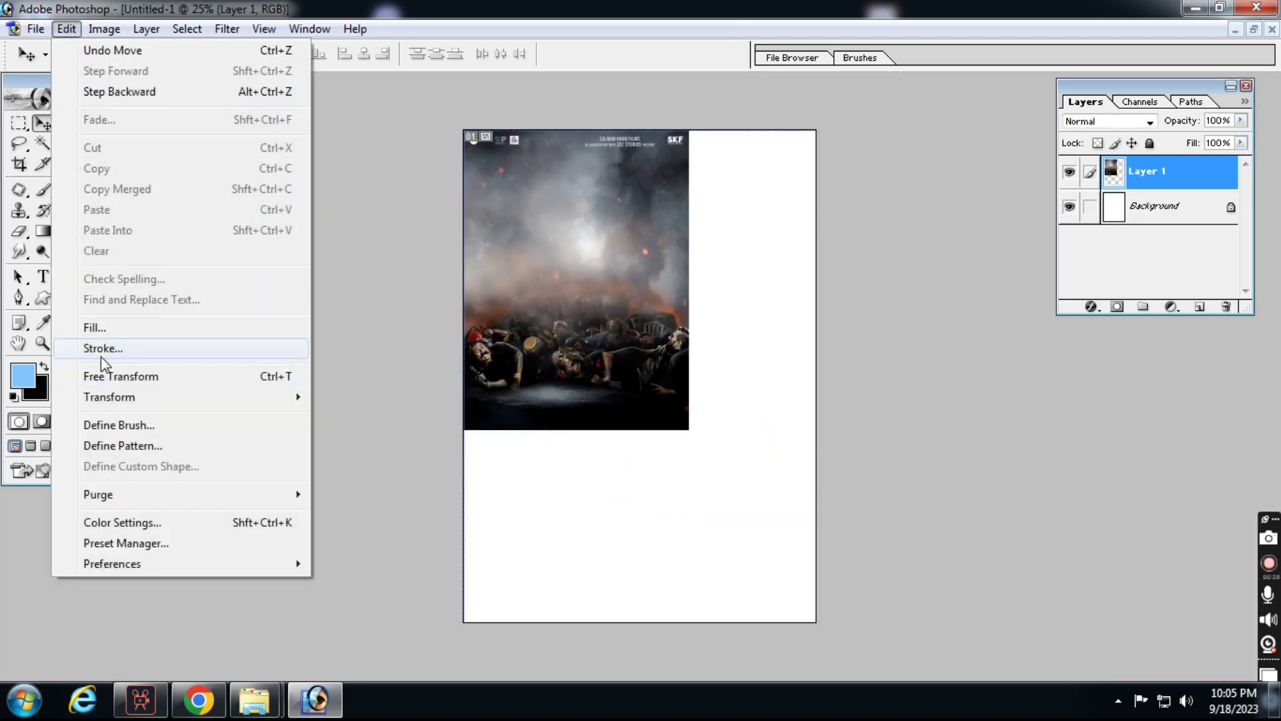
click(260, 379)
drag(706, 440, 816, 622)
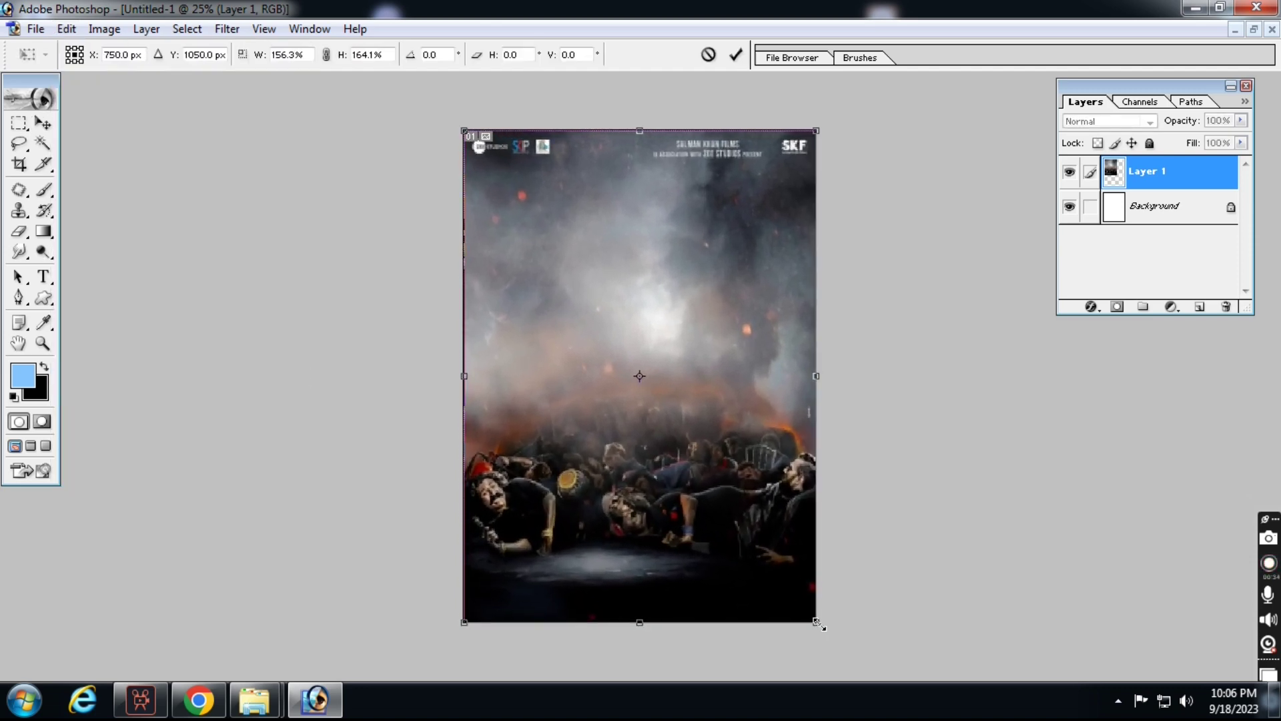
key(Return)
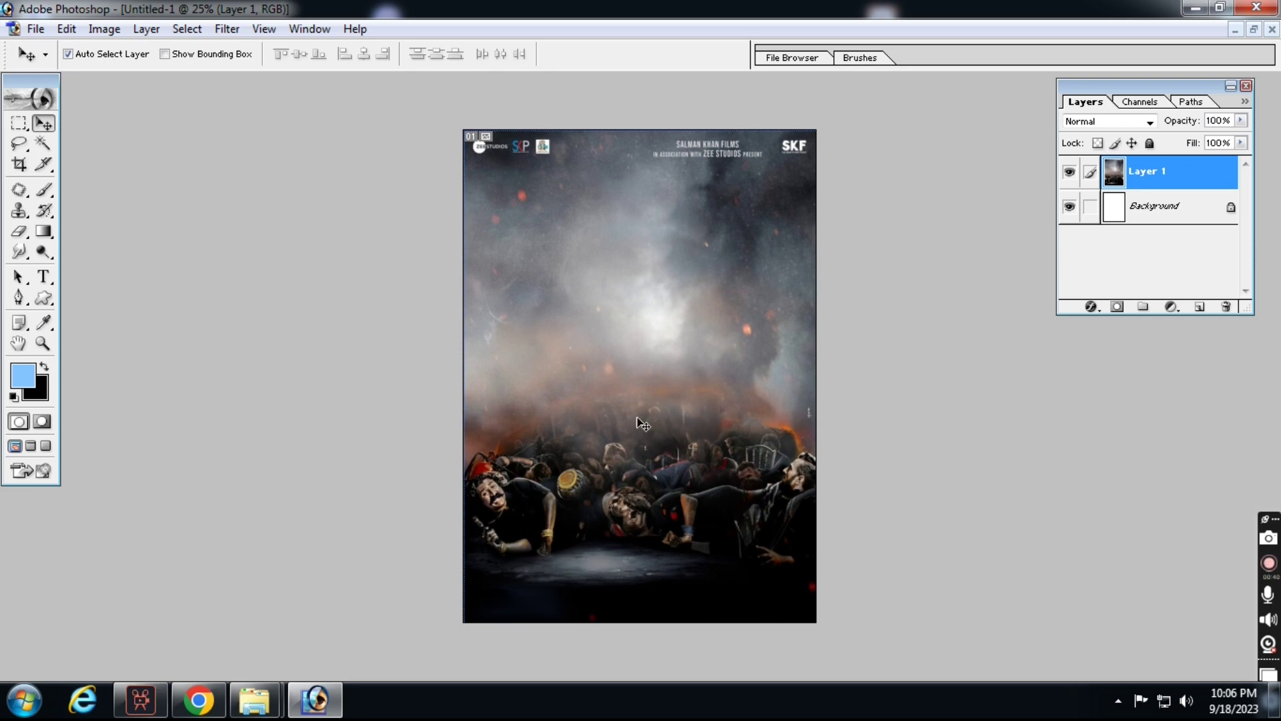
Step: Copy the man's cutout into the poster document and position him centrally with both shoes inside the canvas
click(1253, 29)
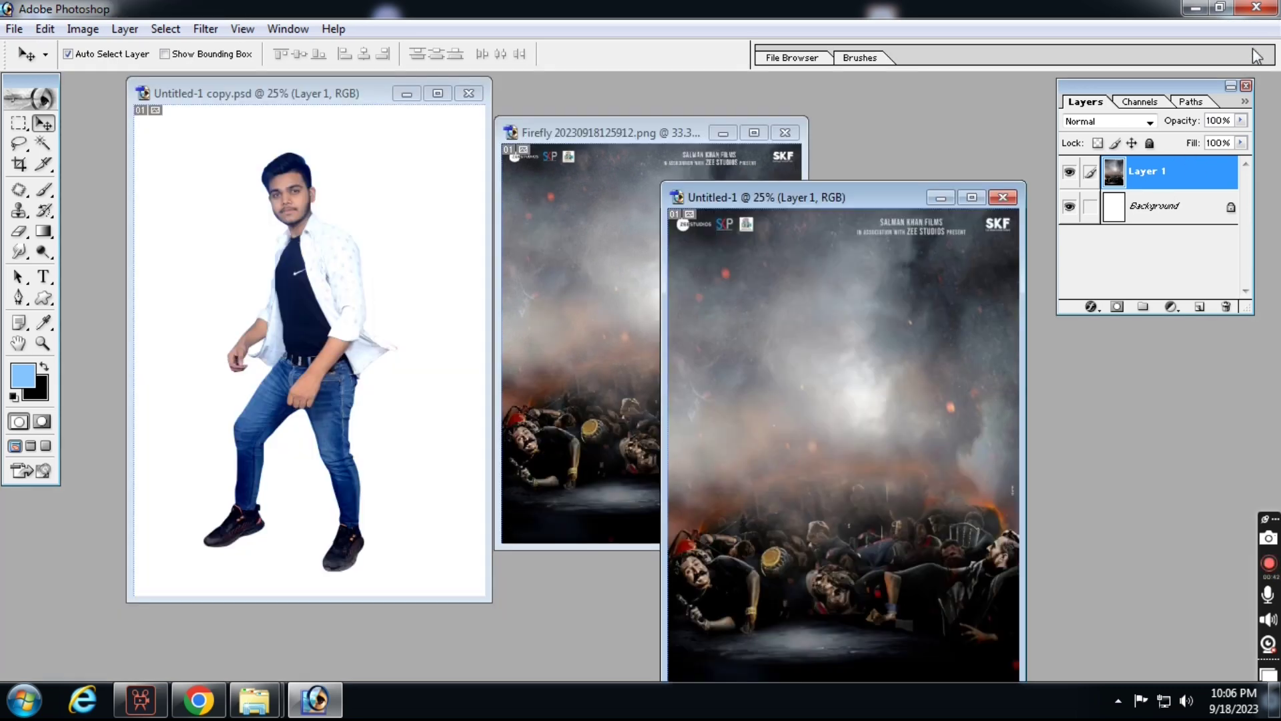
click(346, 313)
drag(316, 291, 817, 450)
click(971, 197)
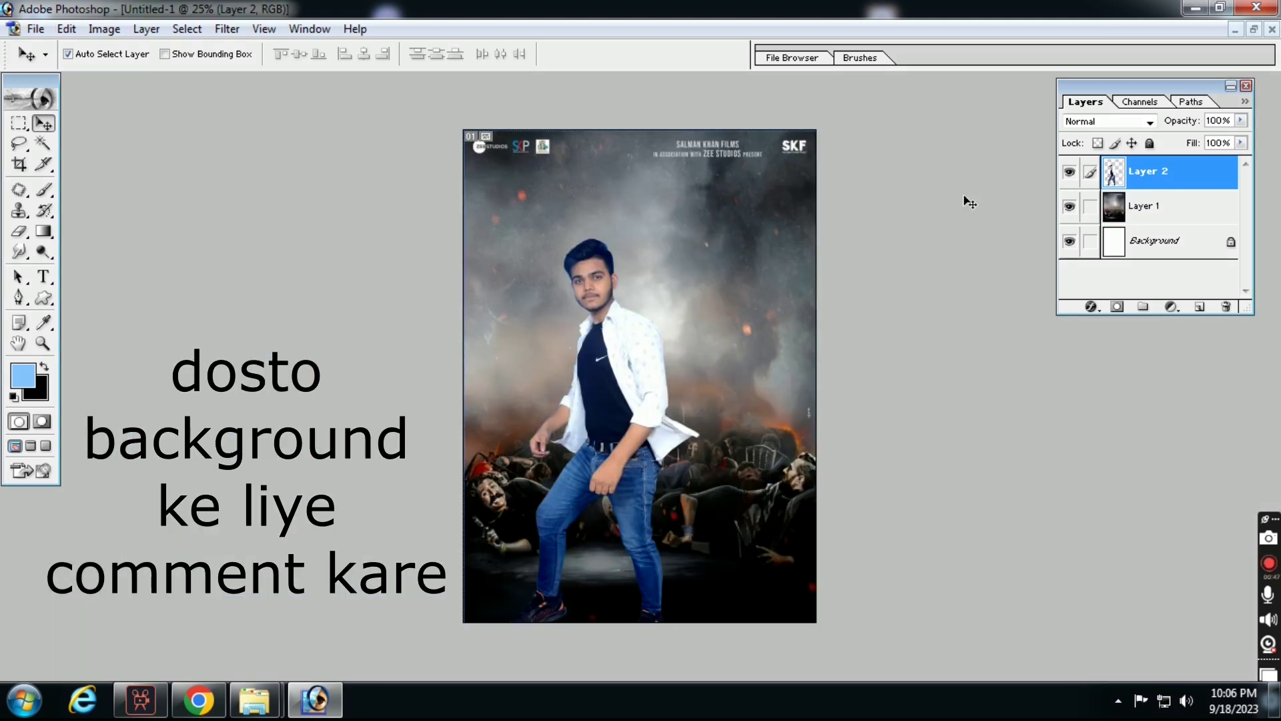
drag(629, 410, 653, 364)
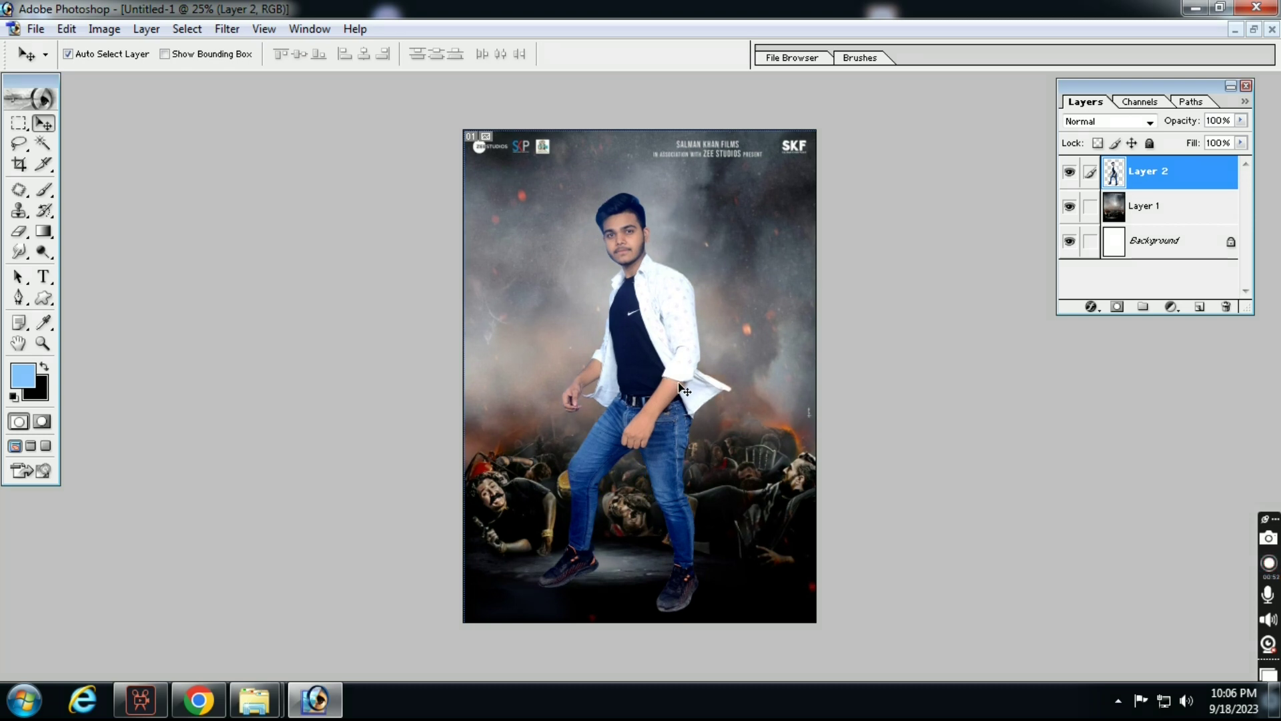
Step: Nudge the man's cutout slightly left, centering it at about X 715 px, Y 1157.5 px
key(ctrl+t)
key(shift+Left)
key(shift+Left)
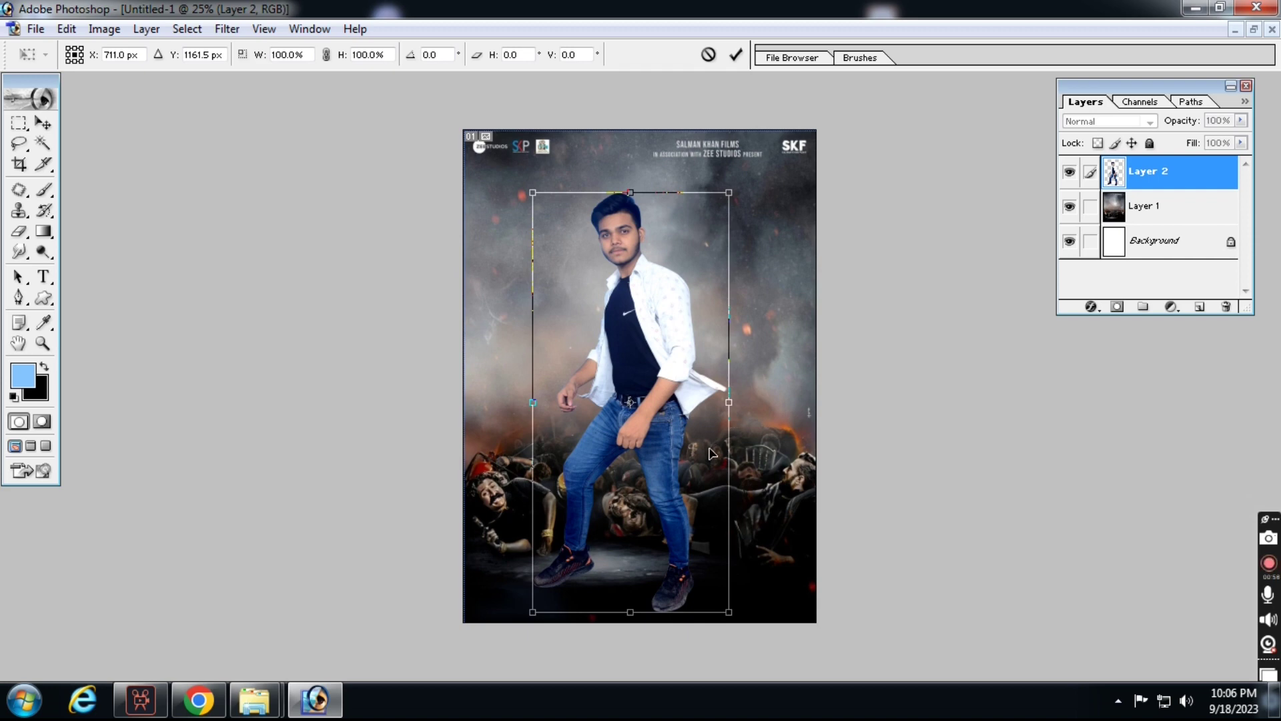
key(Return)
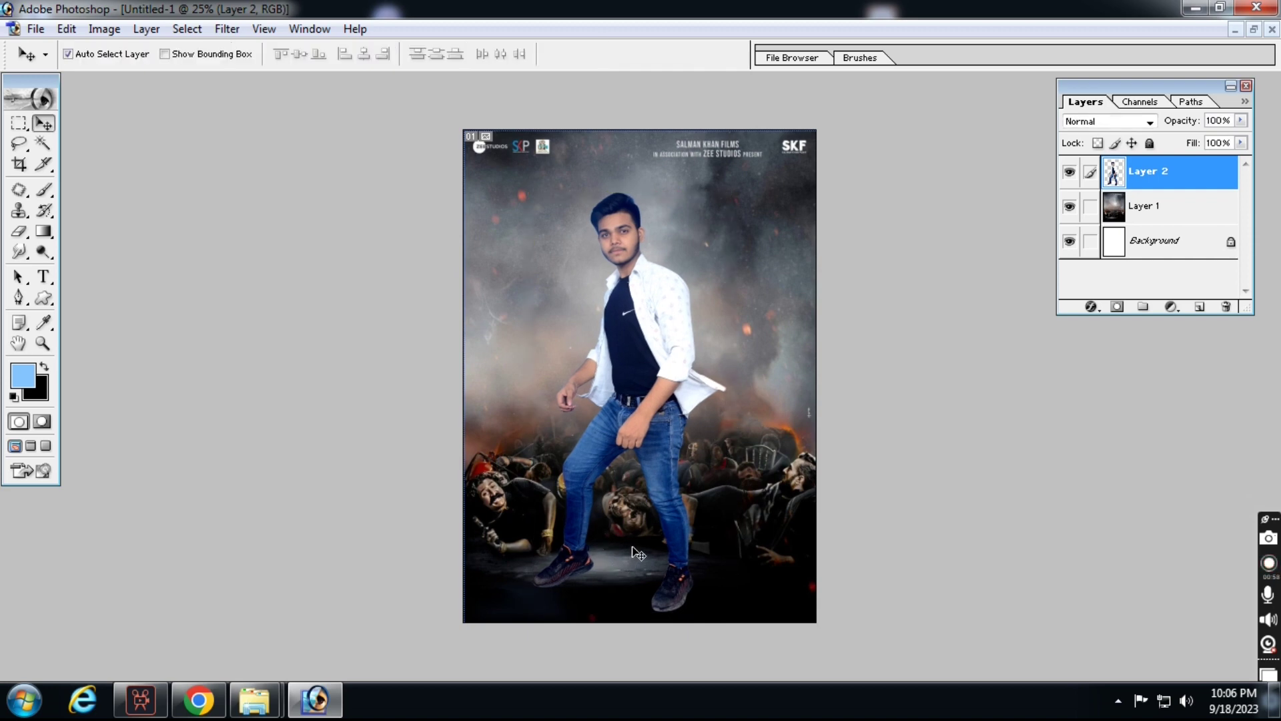
drag(646, 405, 648, 404)
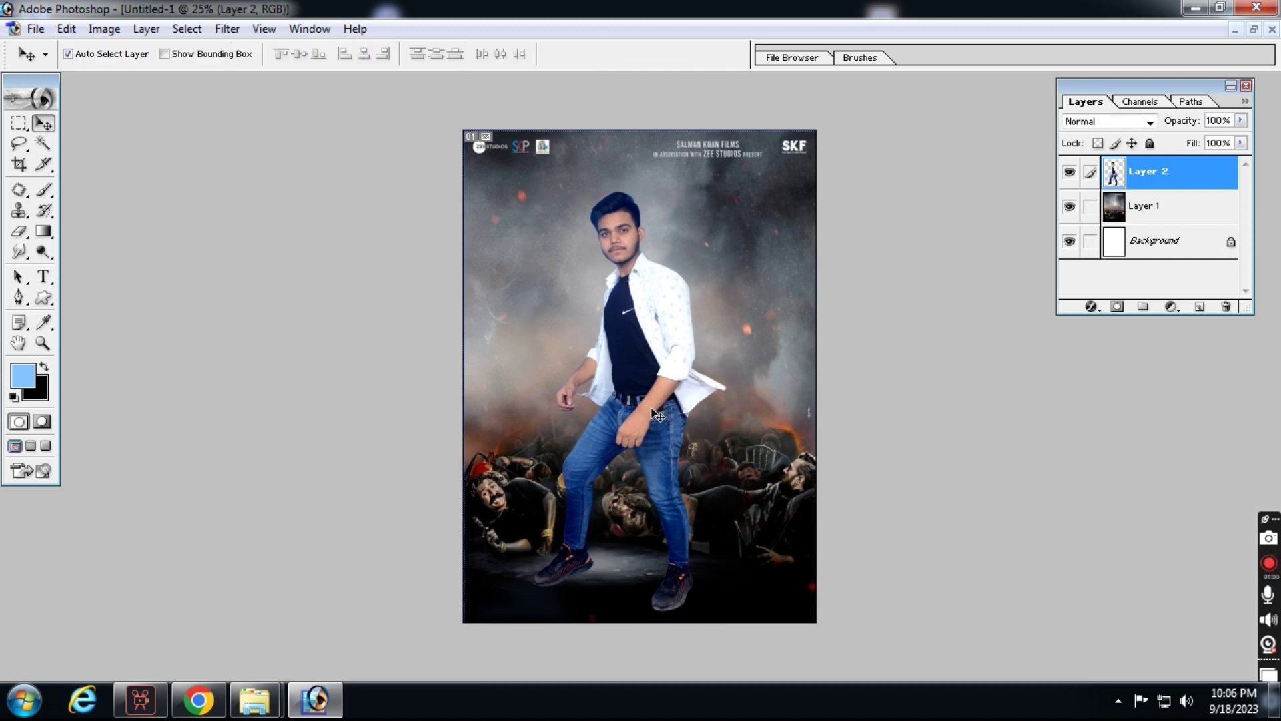
Step: Apply Selective Color to the man's Blues with Cyan +42, Magenta -12, Yellow +75 and Black +79%
scroll(601, 315, up, 4)
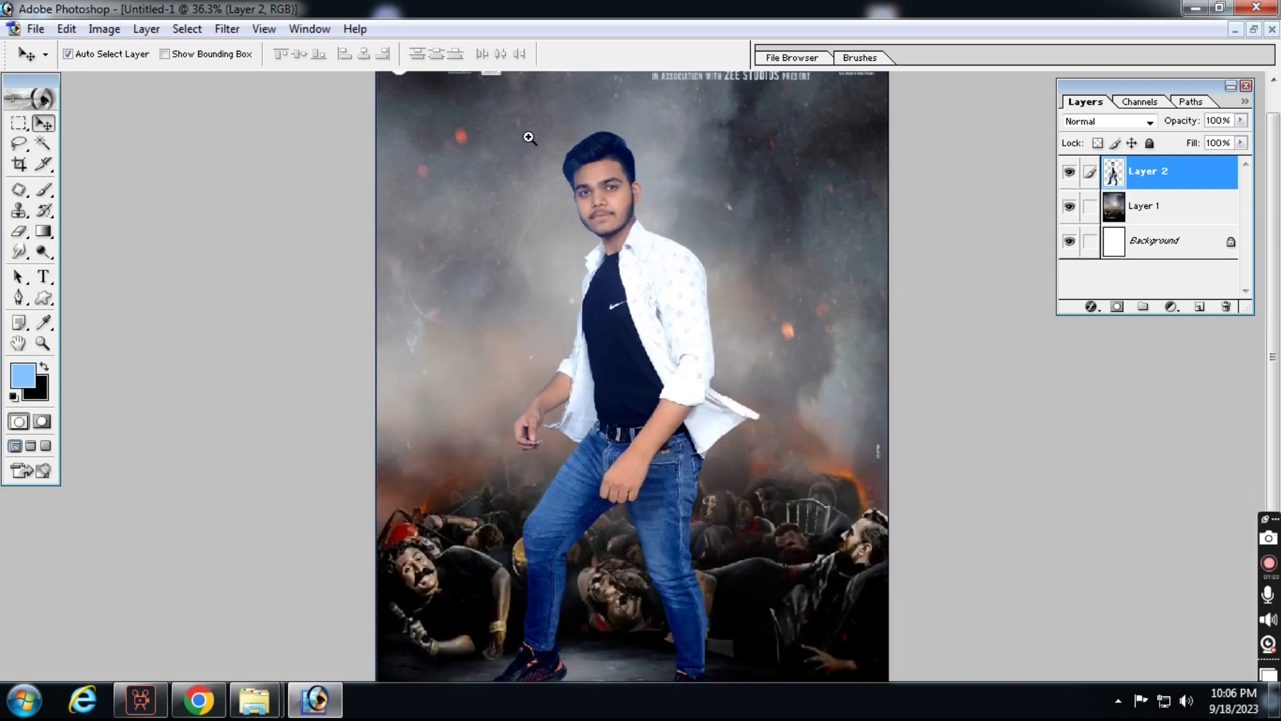
drag(529, 136, 709, 441)
key(ctrl+minus)
key(ctrl+minus)
key(ctrl+minus)
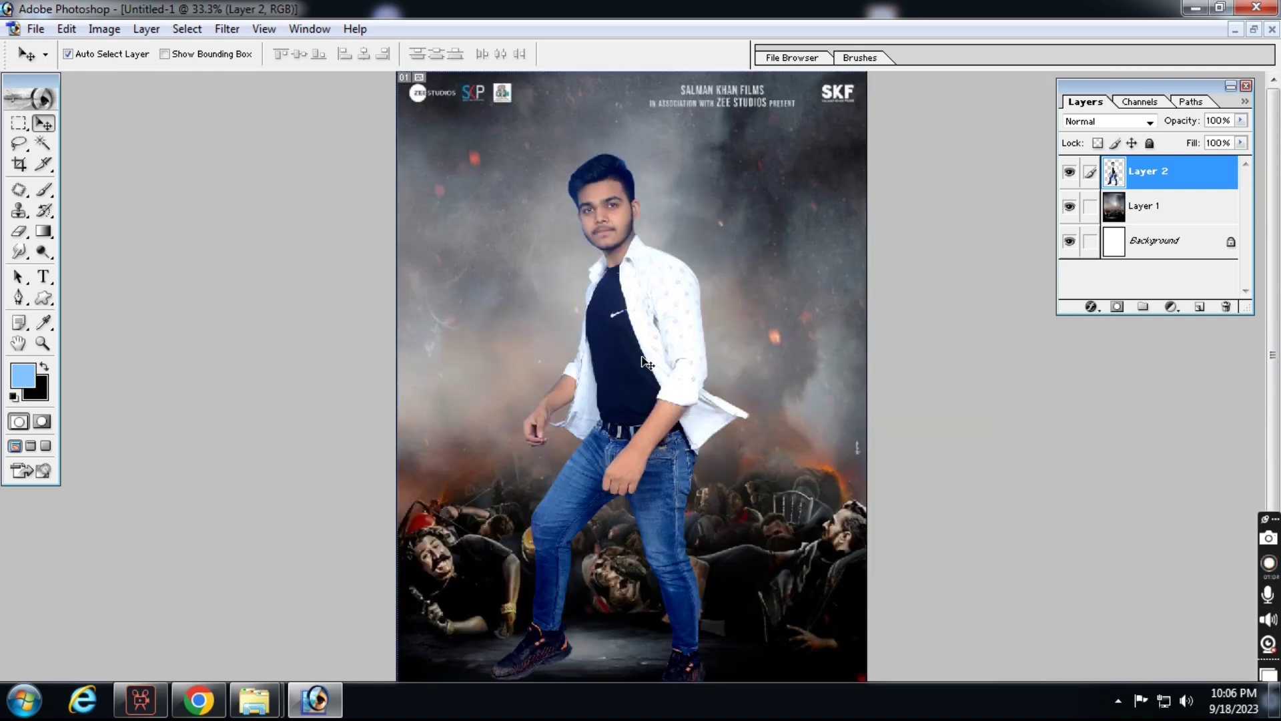
click(115, 30)
mouse_move(175, 78)
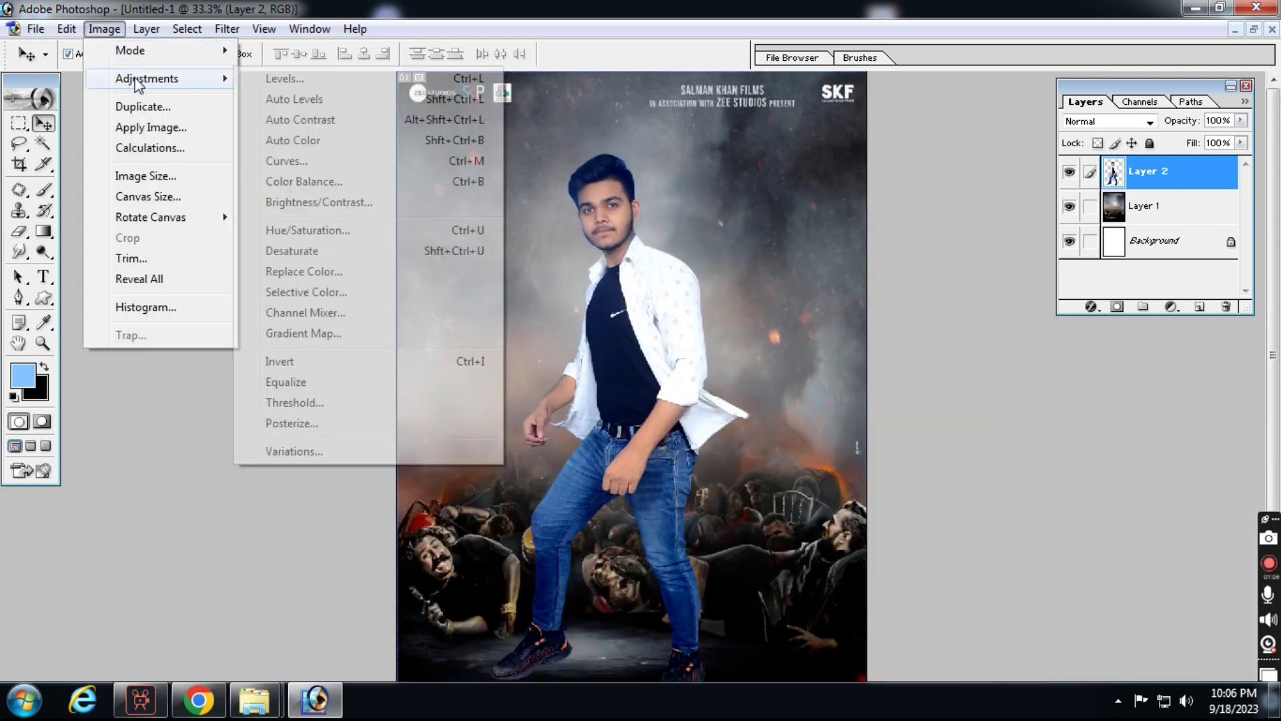
click(321, 294)
click(1071, 263)
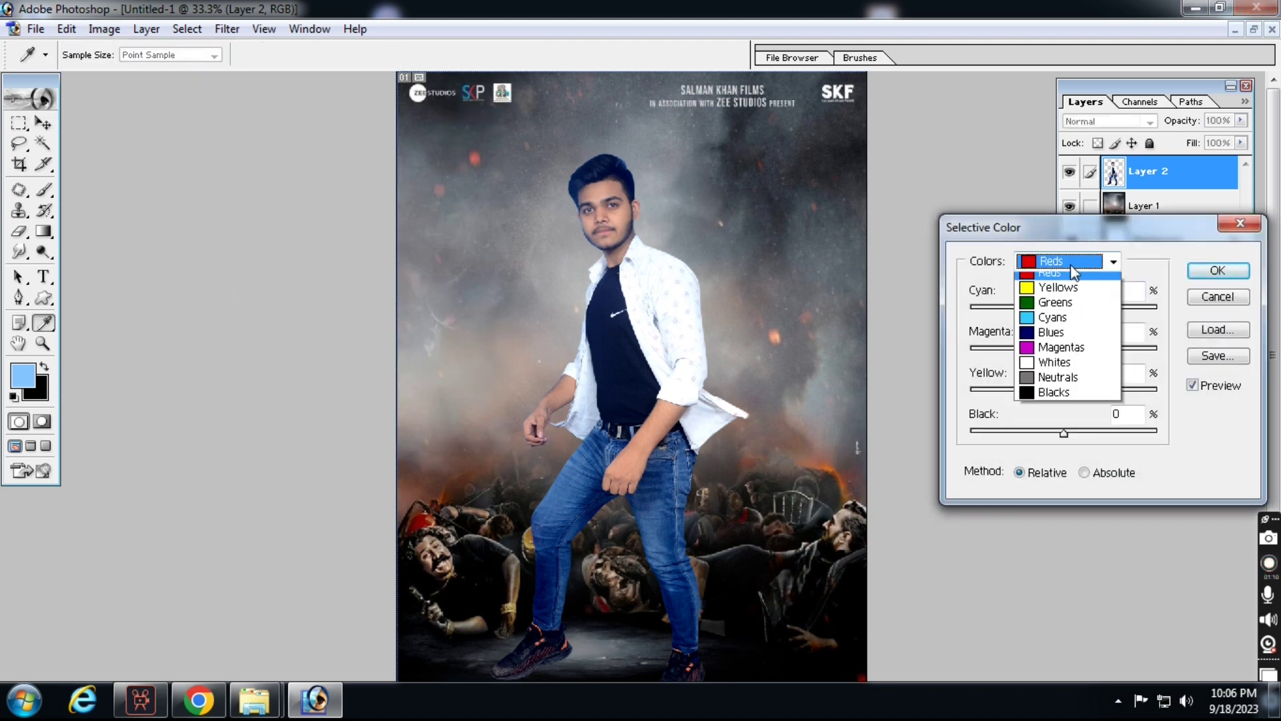
click(1067, 331)
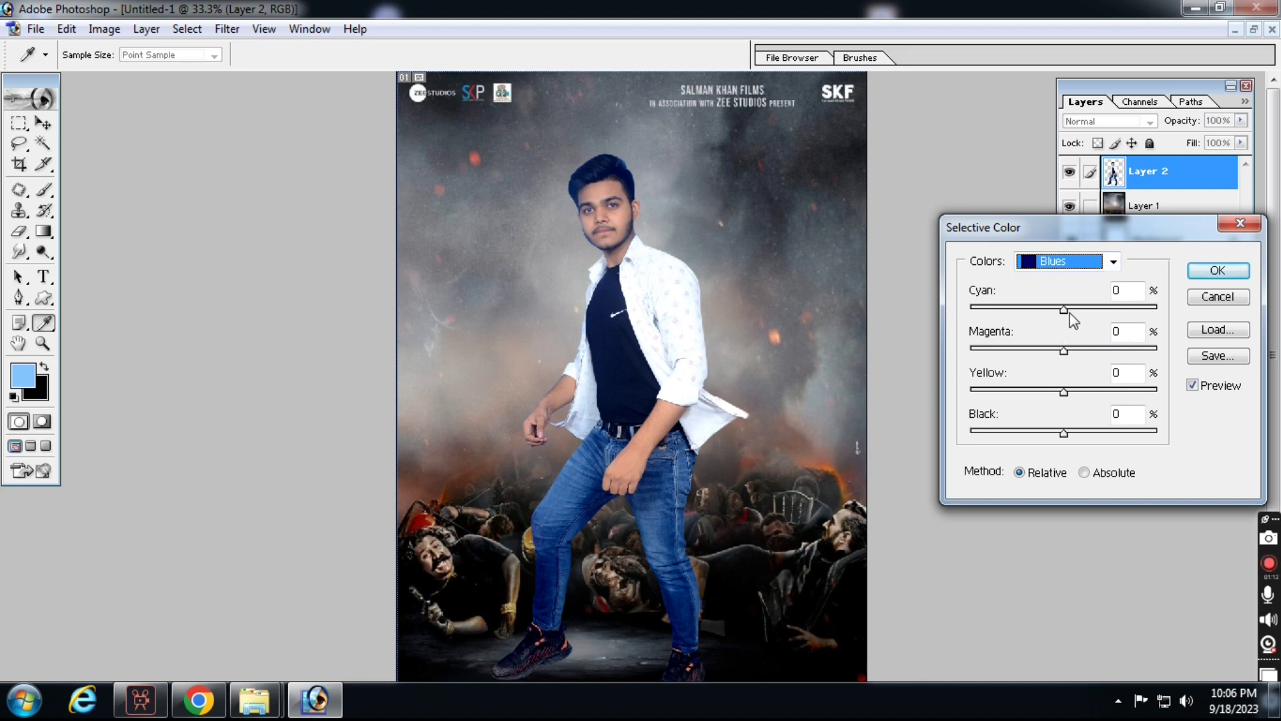
drag(1065, 312, 1135, 393)
drag(1103, 434, 1138, 435)
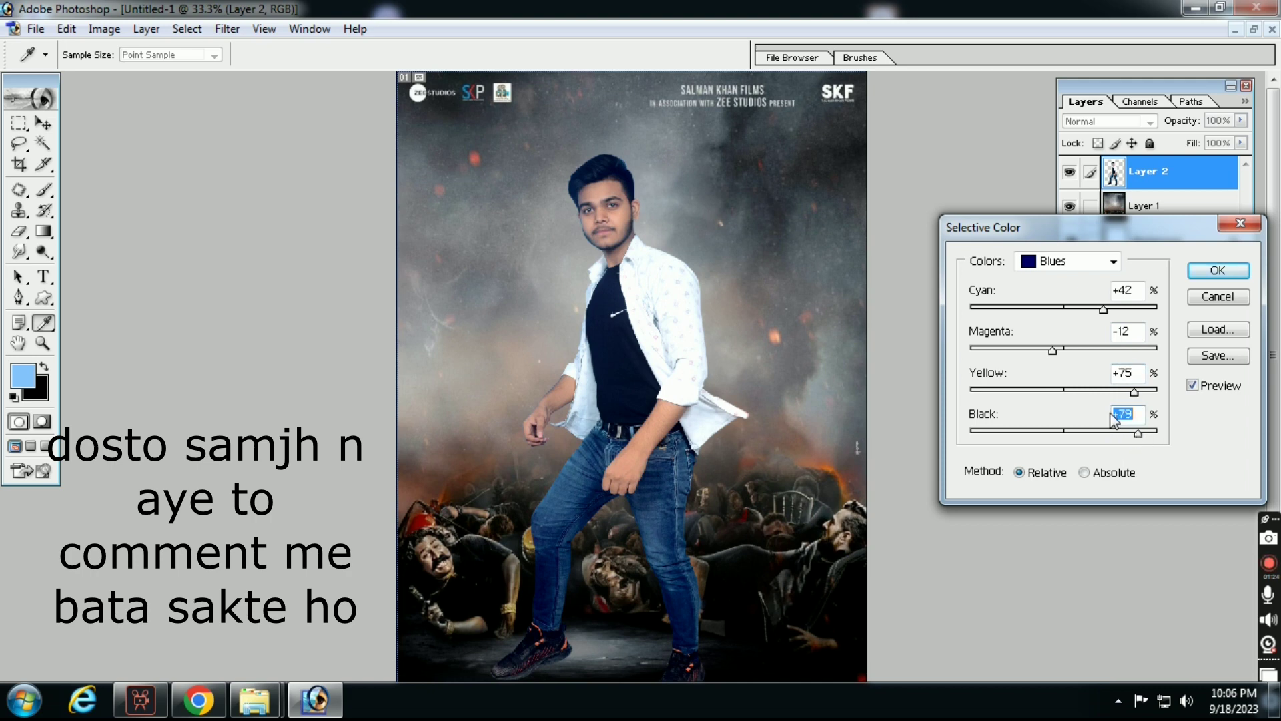
click(1206, 278)
key(v)
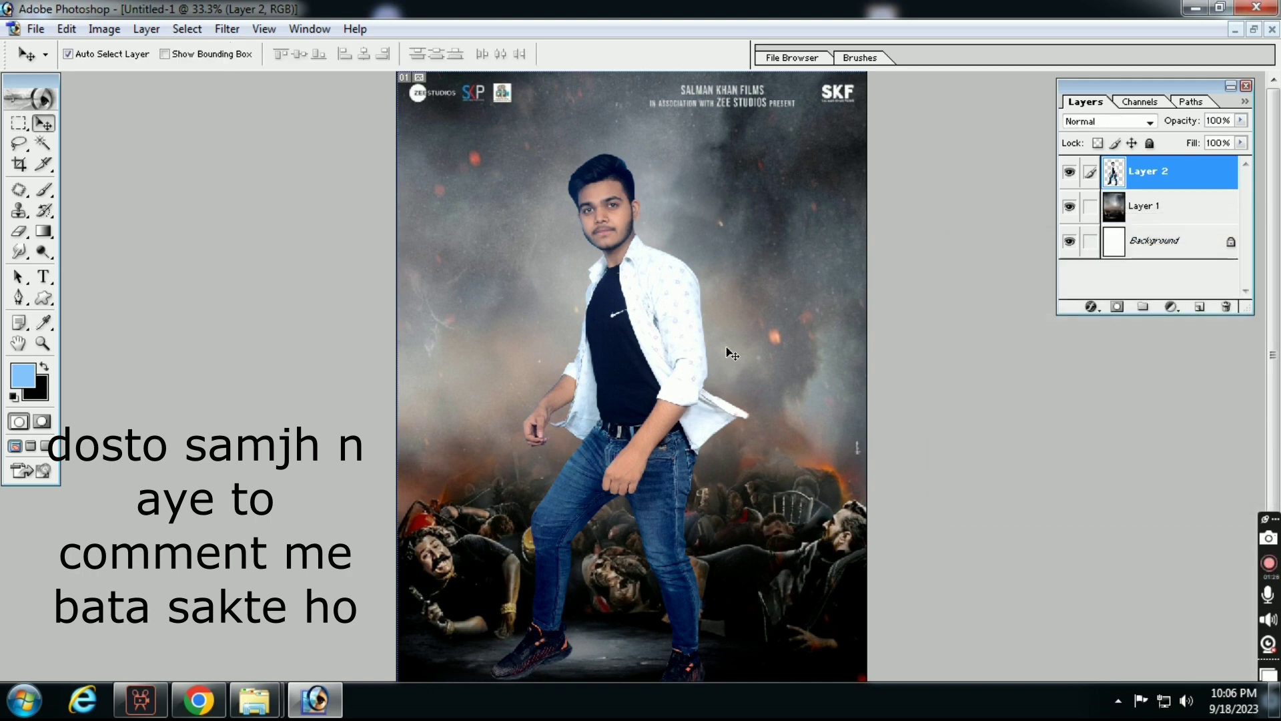
Step: Rotate the man's cutout slightly counterclockwise with Free Transform
key(ctrl+t)
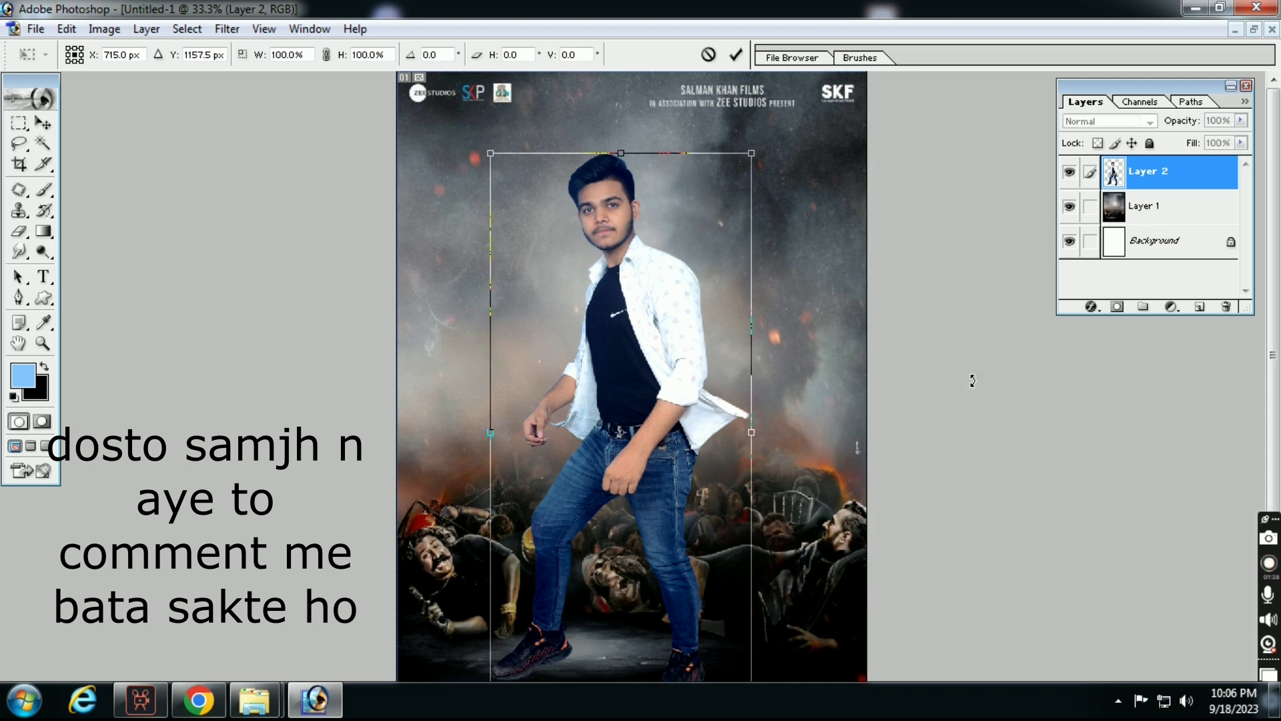
drag(972, 380, 973, 372)
key(Return)
Step: Darken both of the man's shoes with the Burn tool, using a 150 px brush, Midtones range and 22% exposure
scroll(694, 602, down, 1)
scroll(694, 603, down, 1)
key(ctrl+space)
drag(390, 527, 666, 717)
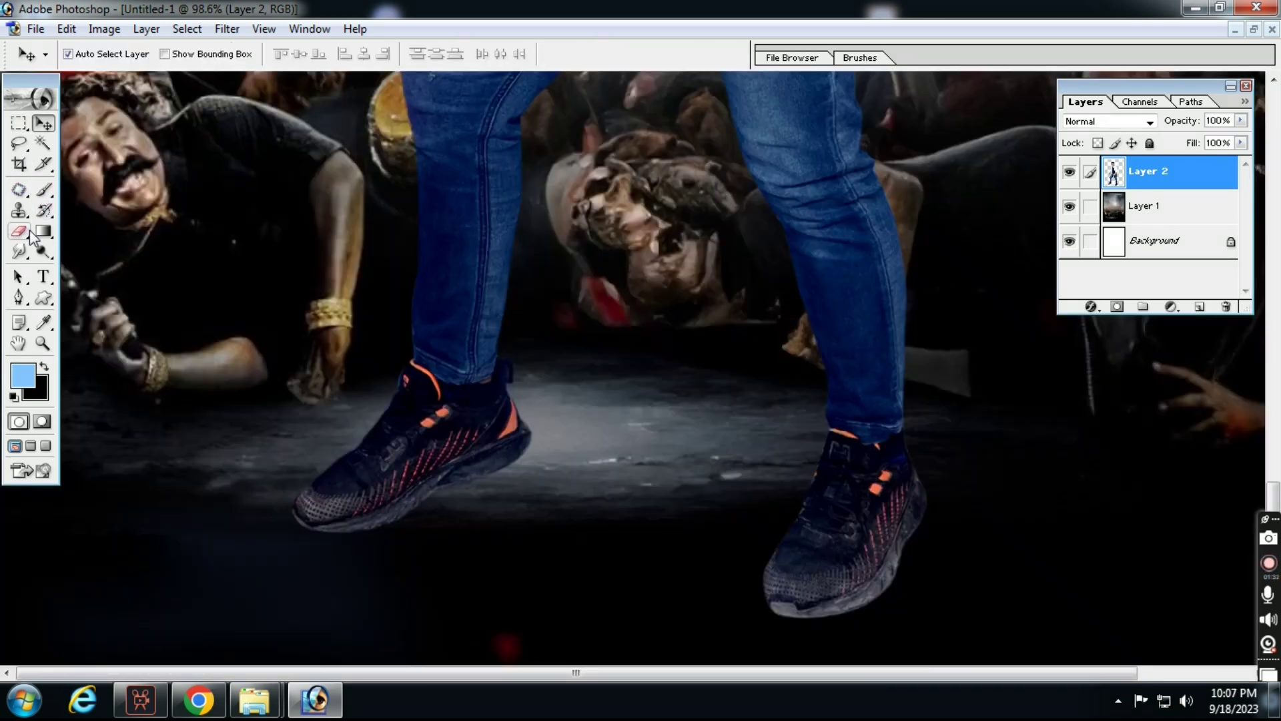
key(o)
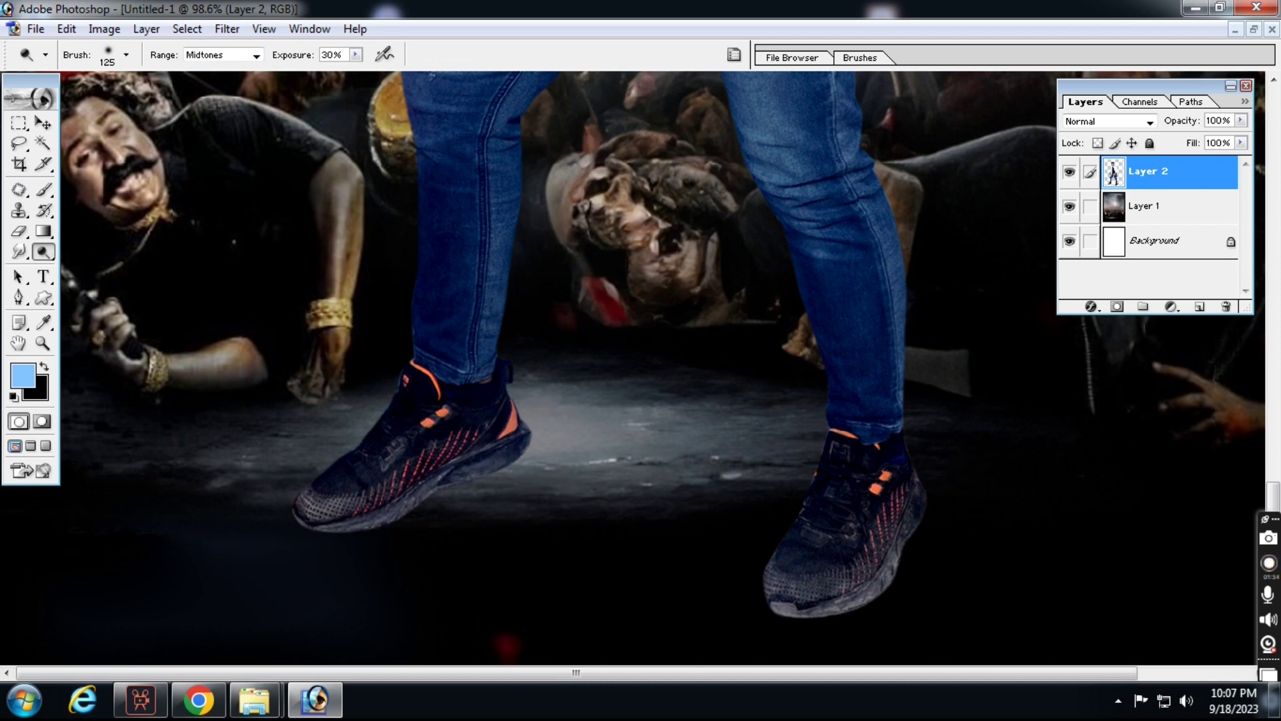
drag(469, 486, 449, 501)
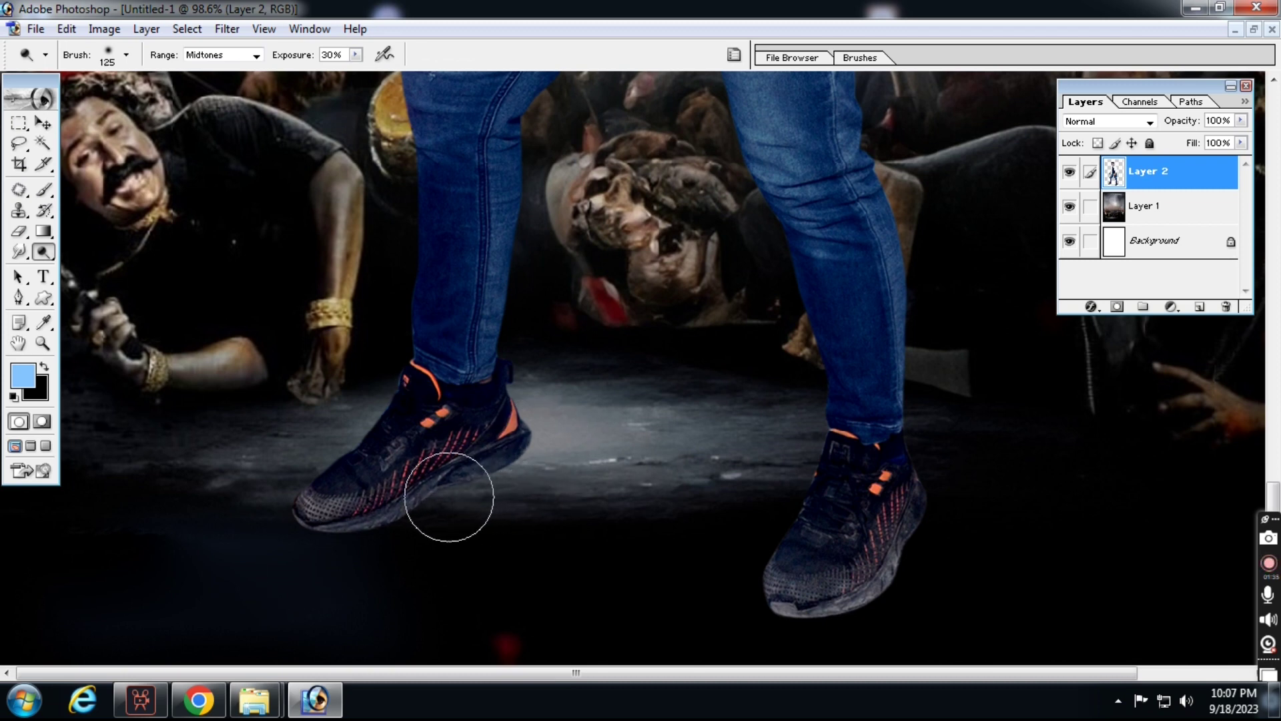
right_click(45, 258)
click(84, 271)
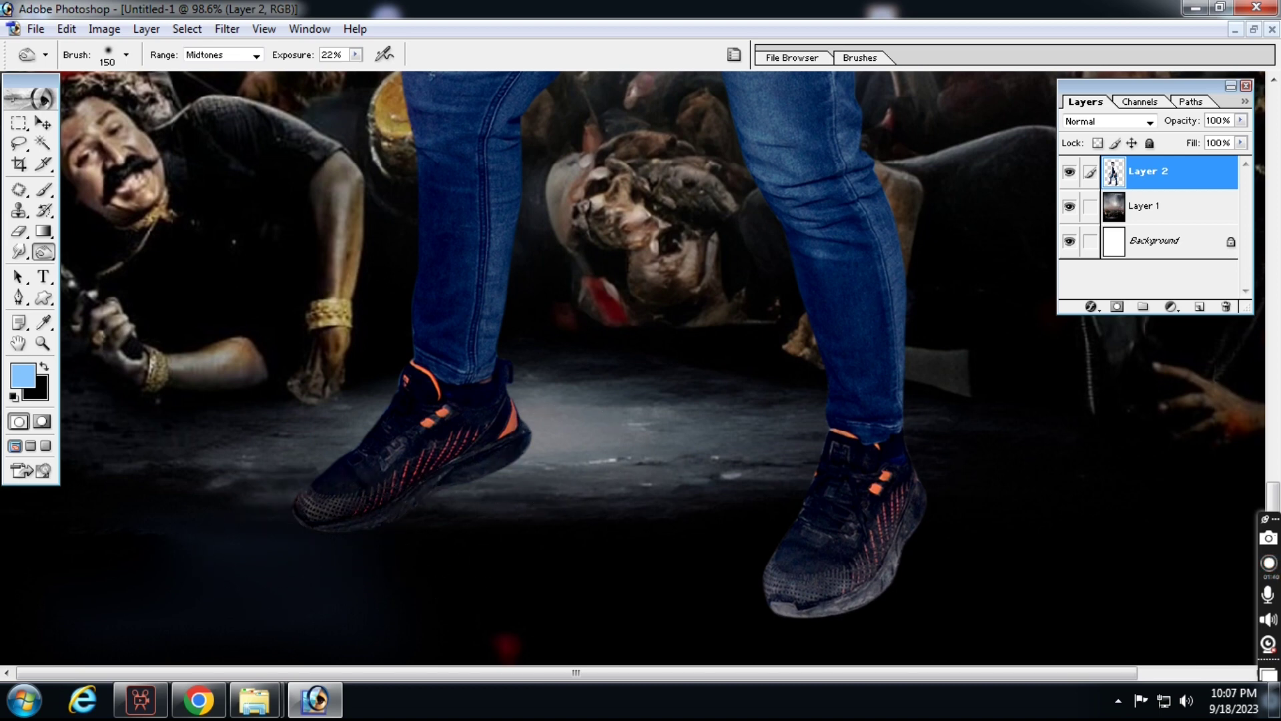
mouse_move(855, 595)
mouse_down()
mouse_move(693, 617)
mouse_move(674, 583)
mouse_move(947, 484)
mouse_move(935, 521)
mouse_move(954, 553)
mouse_move(631, 617)
mouse_move(743, 555)
mouse_move(767, 425)
mouse_up()
key(ctrl+minus)
key(ctrl+minus)
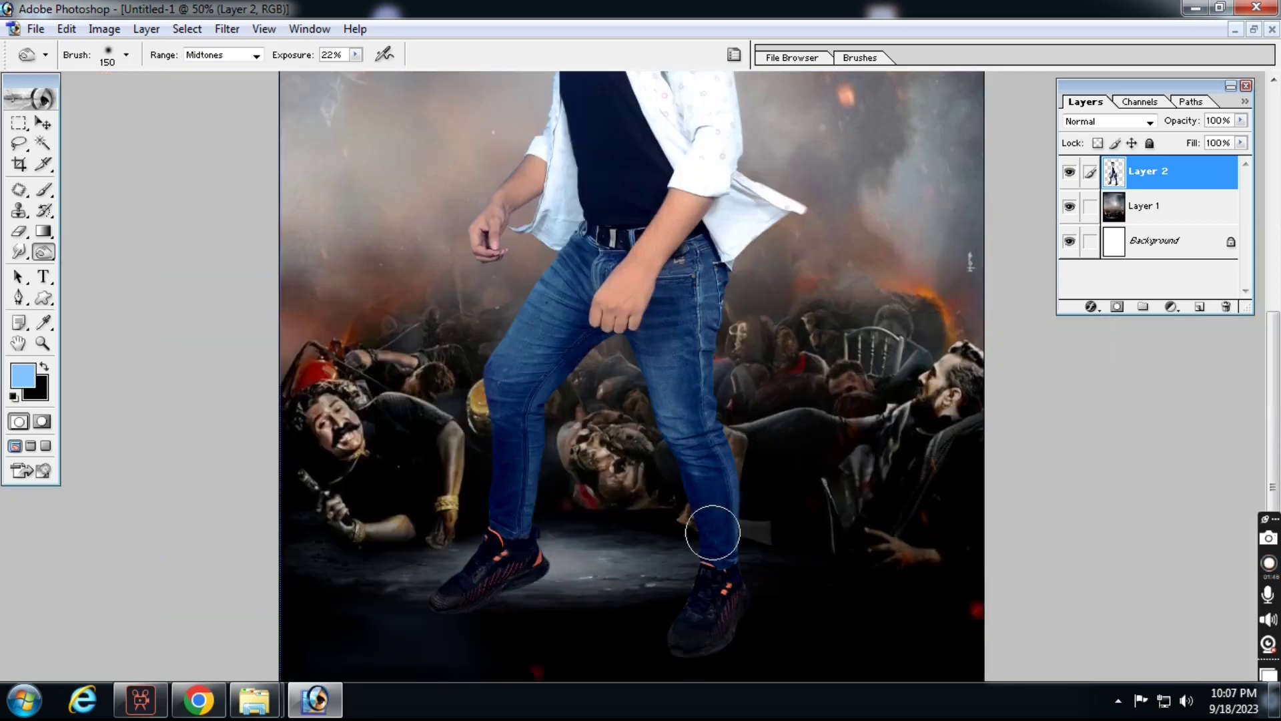
Step: Shift the man's cutout slightly right and rotate it slightly clockwise
key(v)
key(ctrl+minus)
key(ctrl+minus)
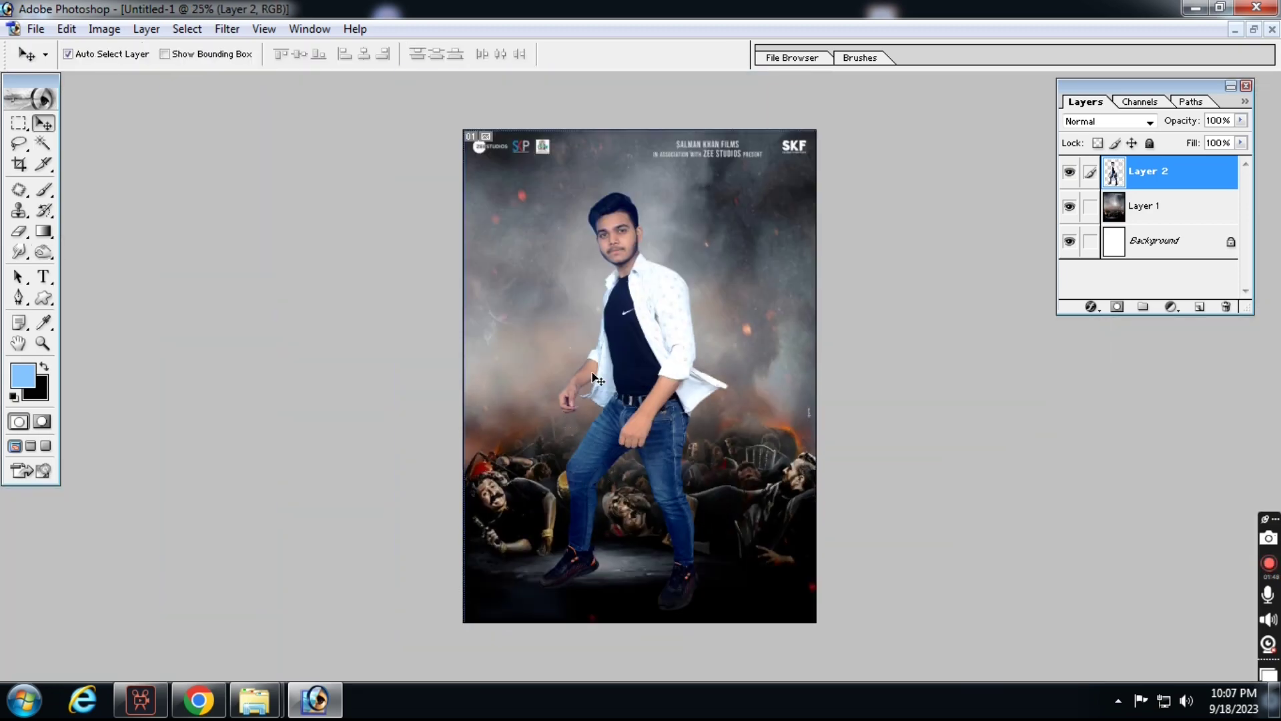
key(Right)
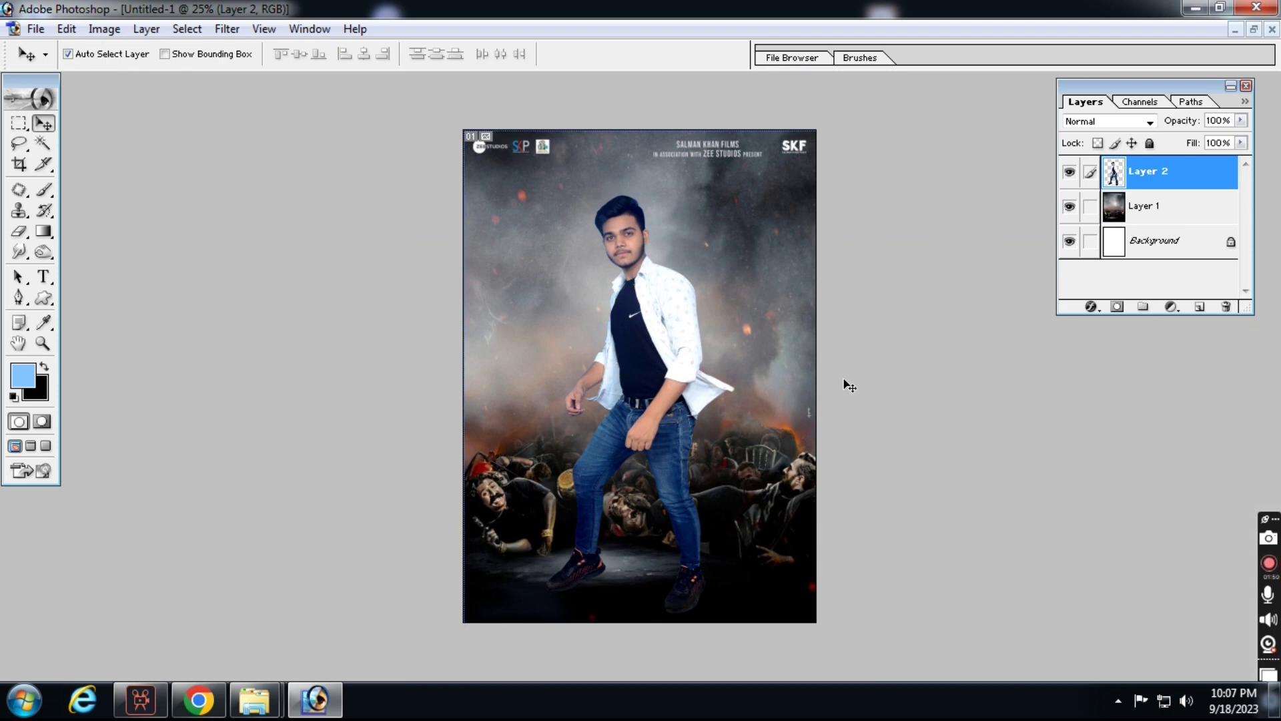
key(ctrl+t)
key(Return)
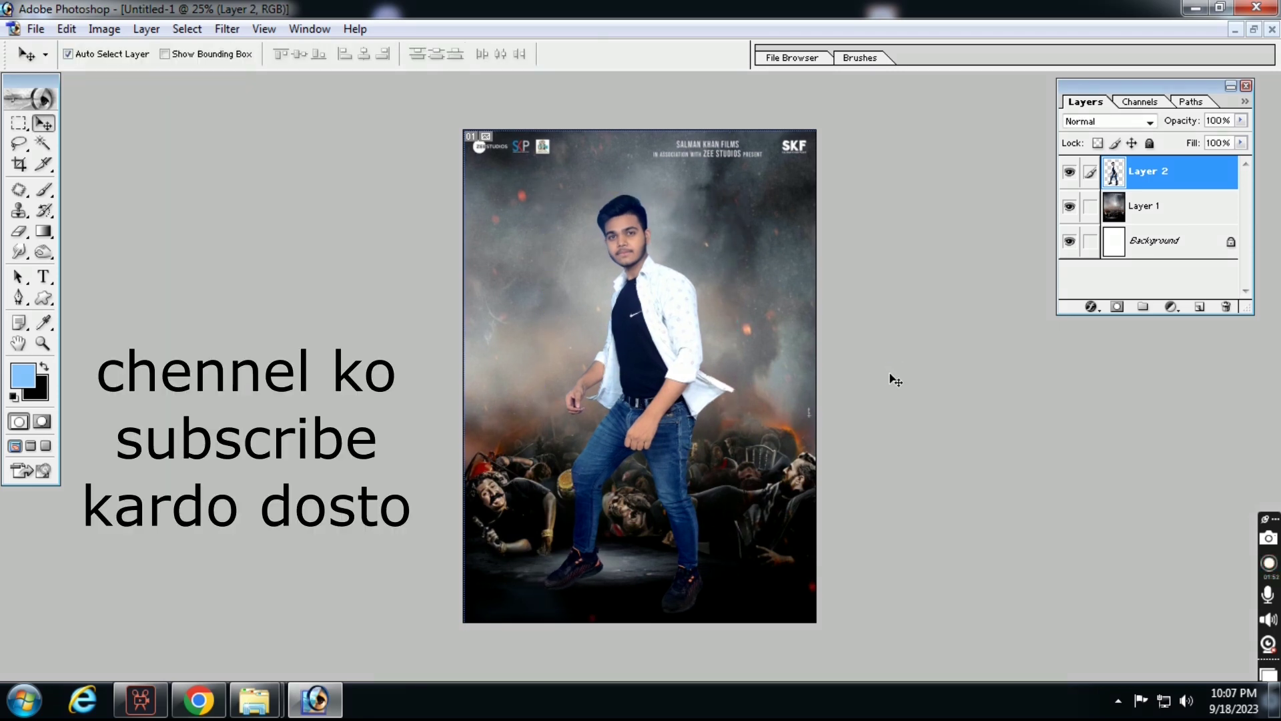
Step: Apply Color Balance to the man's midtones with color levels -12, +4 and +6, preserving luminosity
drag(563, 194, 718, 318)
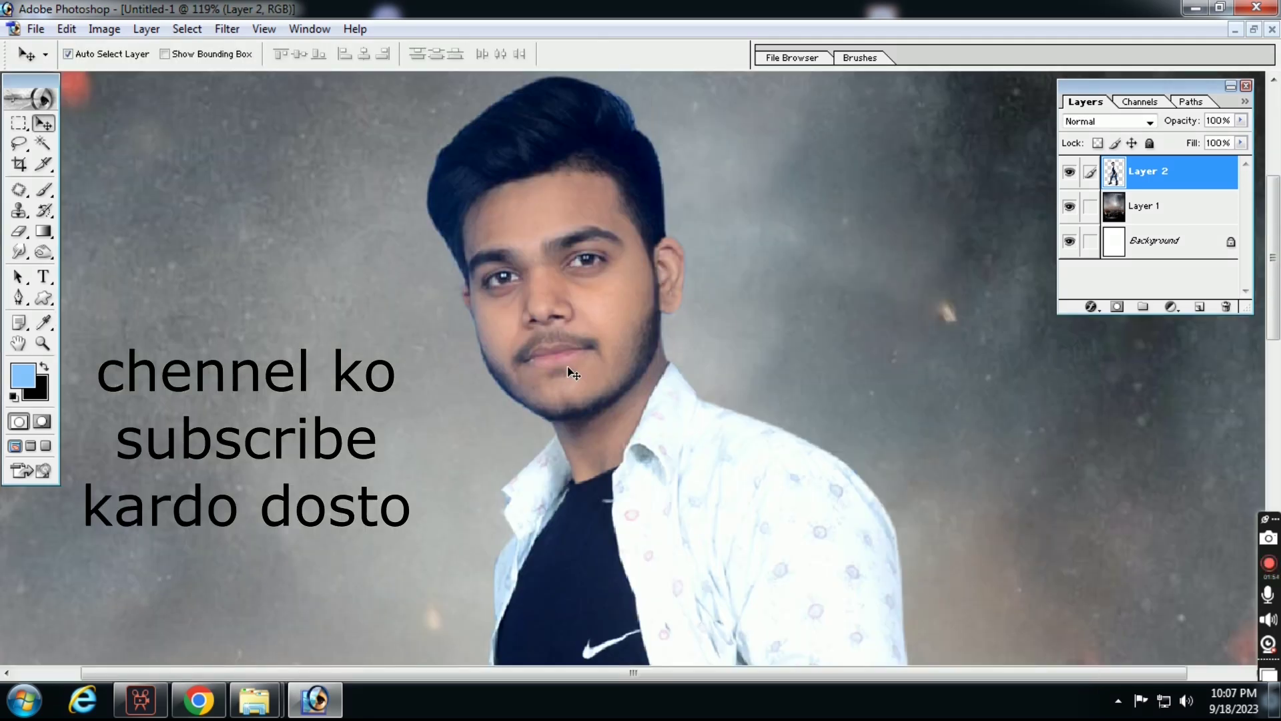
key(ctrl+minus)
key(ctrl+minus)
click(104, 29)
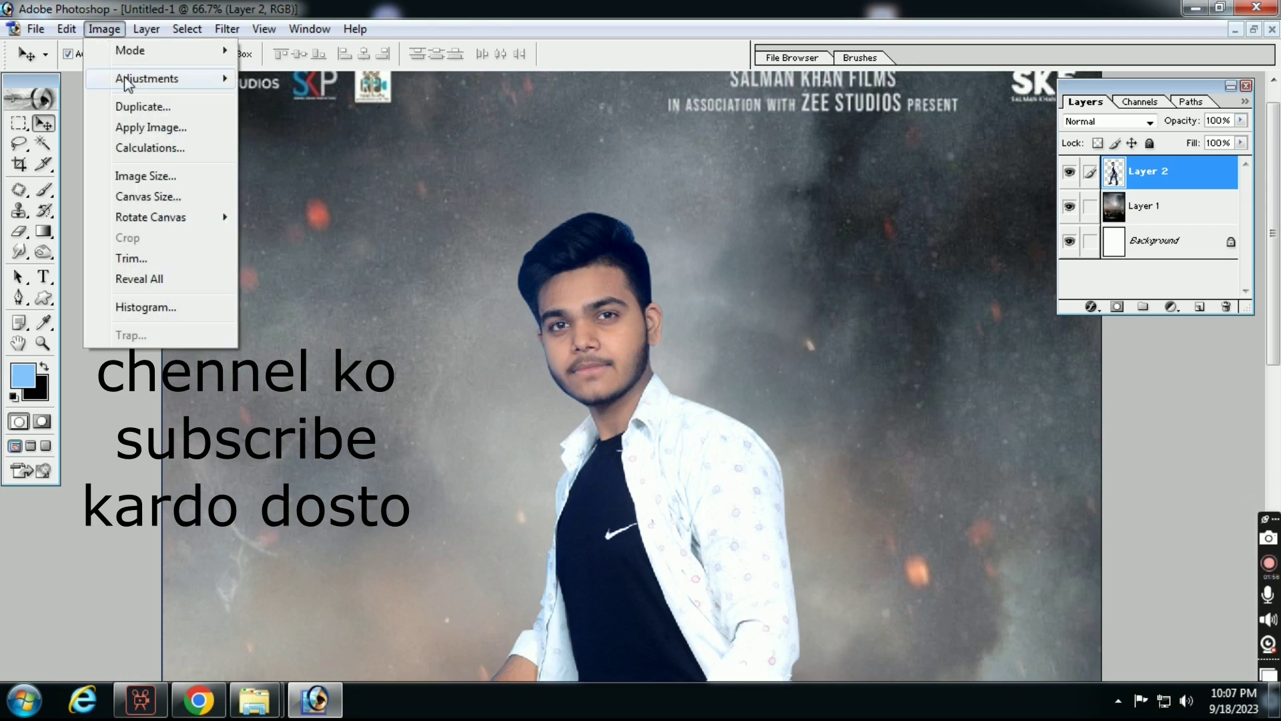
mouse_move(126, 82)
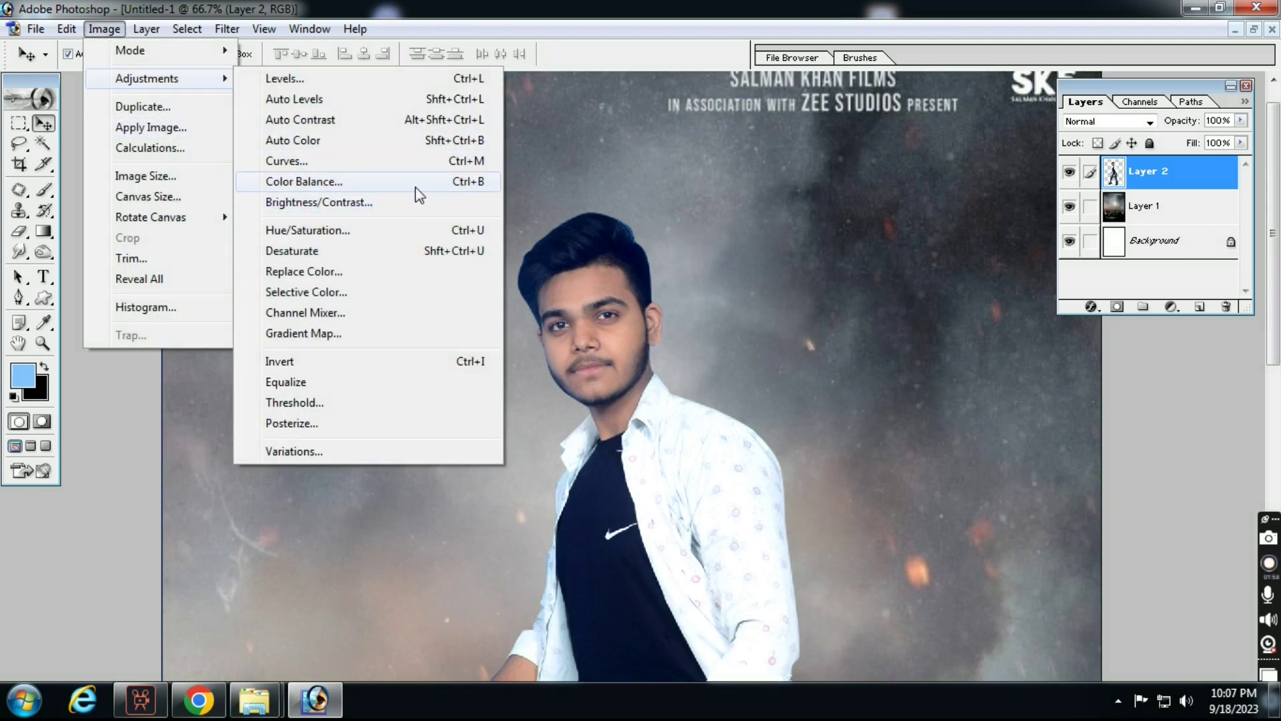
click(319, 187)
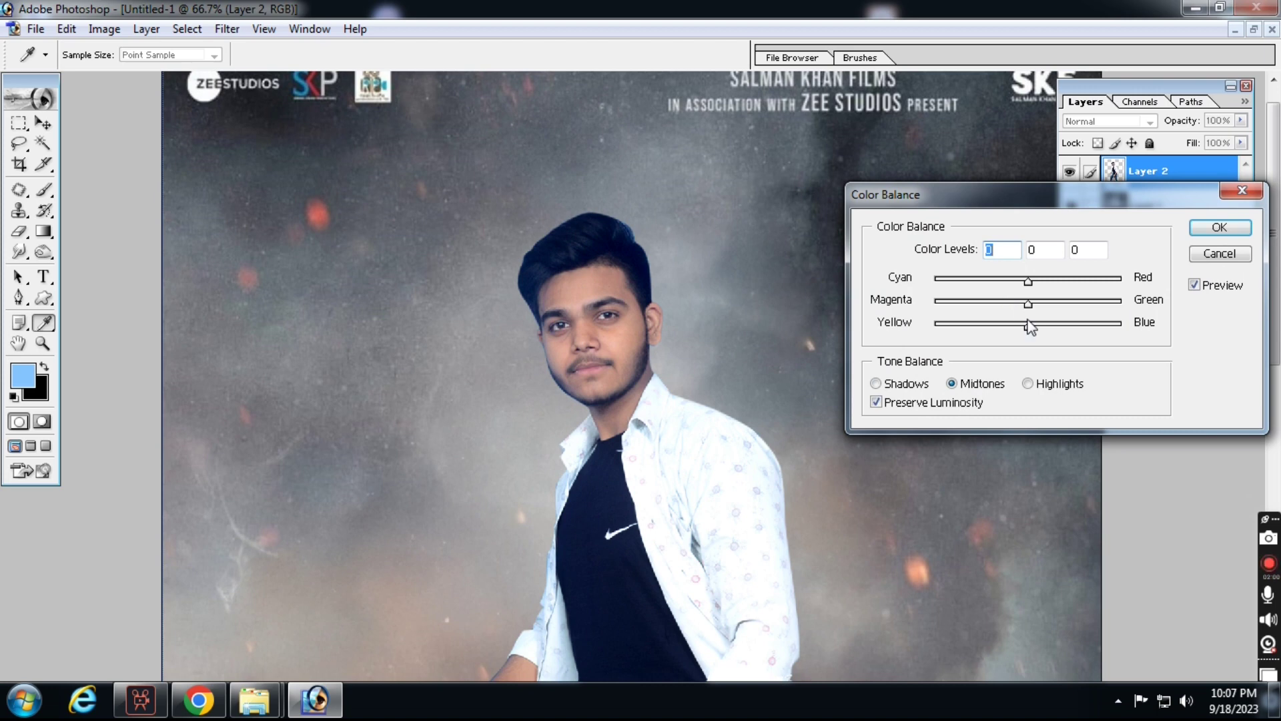
drag(1024, 329, 1034, 327)
drag(1028, 282, 1033, 311)
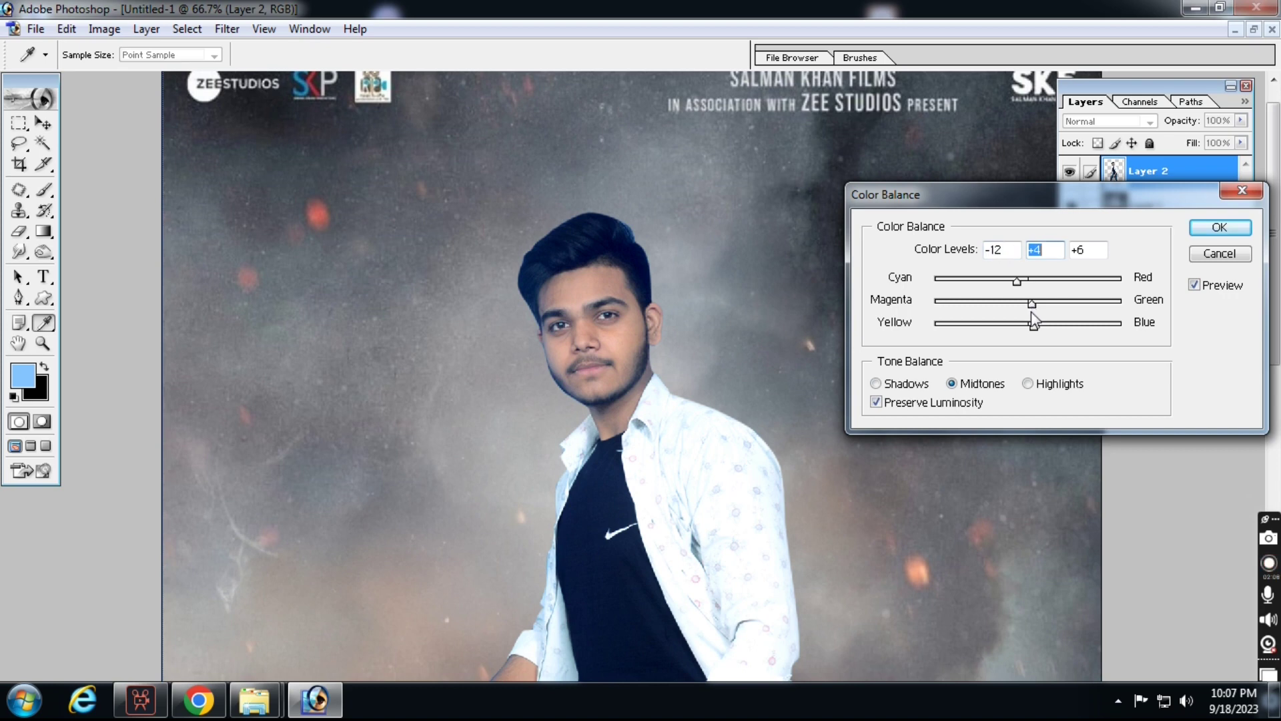
click(1207, 231)
Step: Apply Levels to the man's layer with RGB input levels 13, 1.00 and 251
click(104, 28)
mouse_move(138, 86)
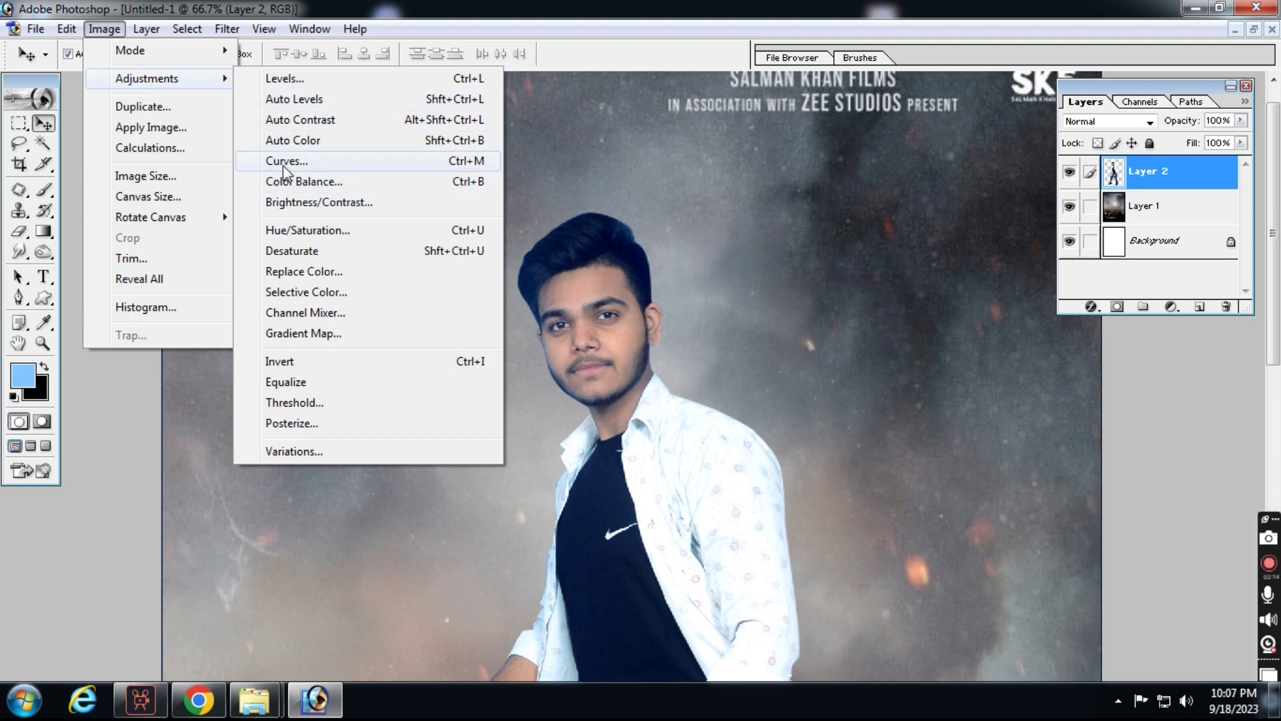
click(285, 78)
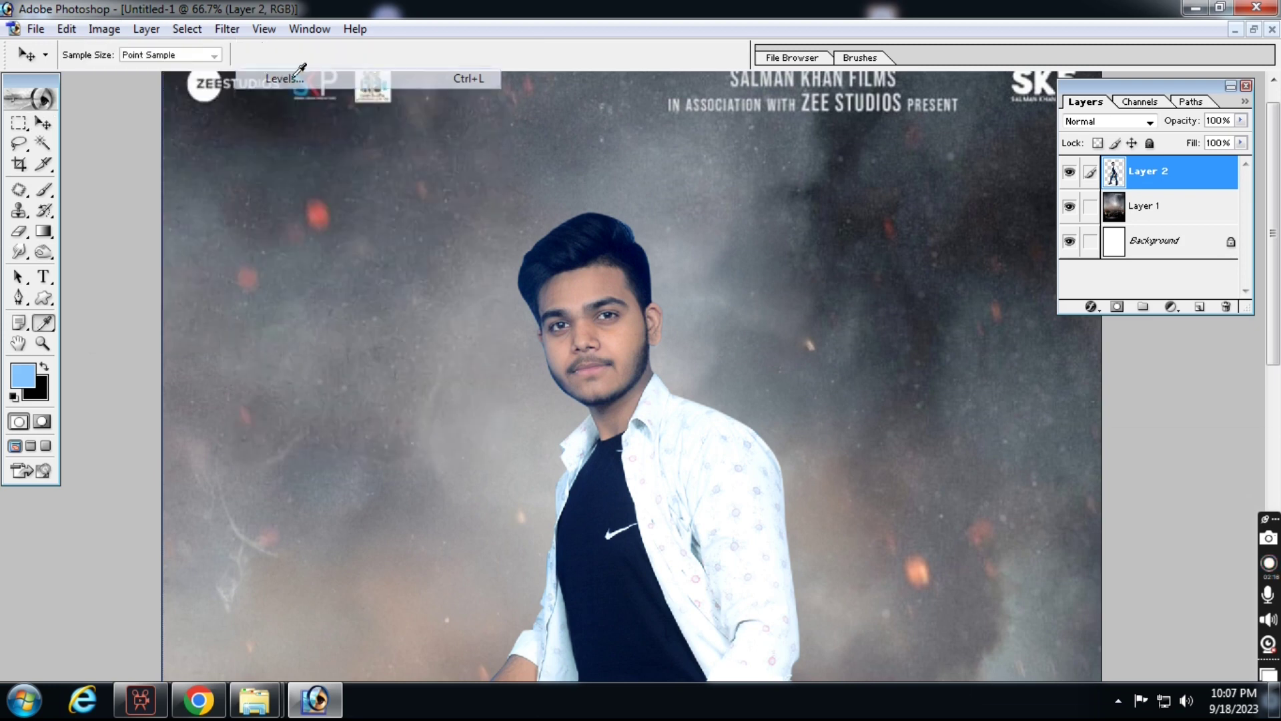
key(ctrl+minus)
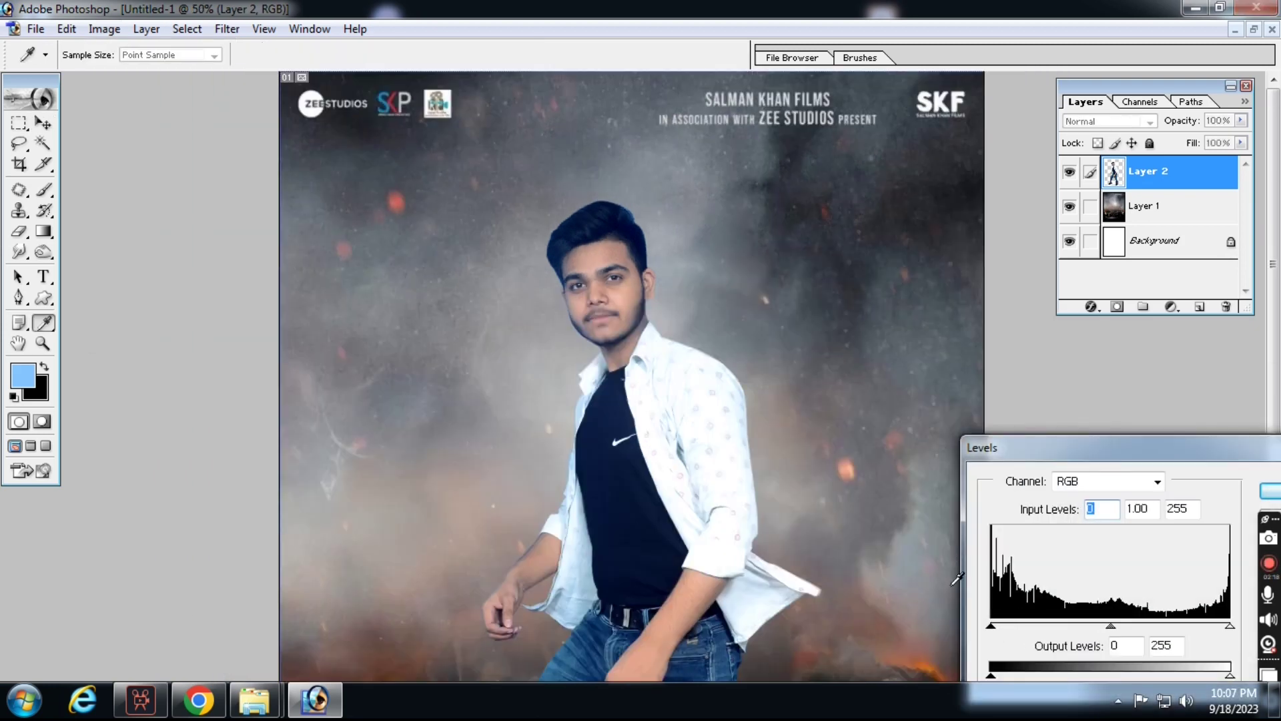
drag(992, 629, 1002, 629)
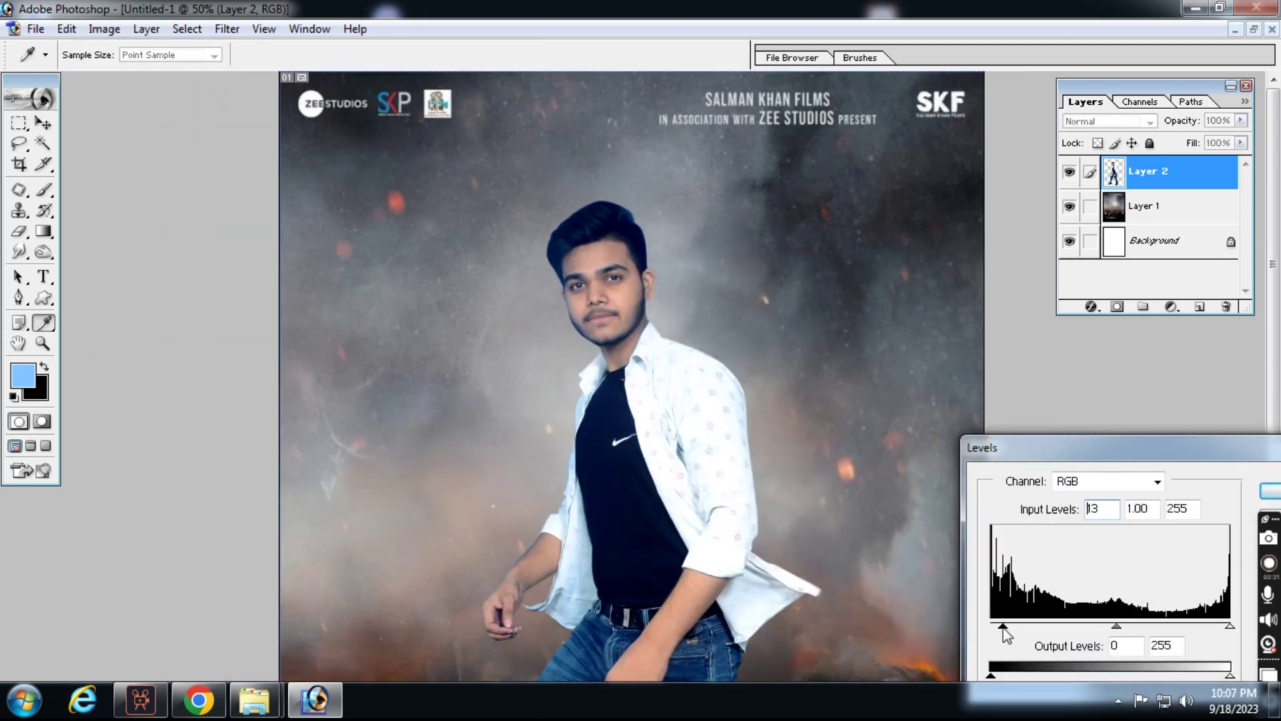
click(1226, 626)
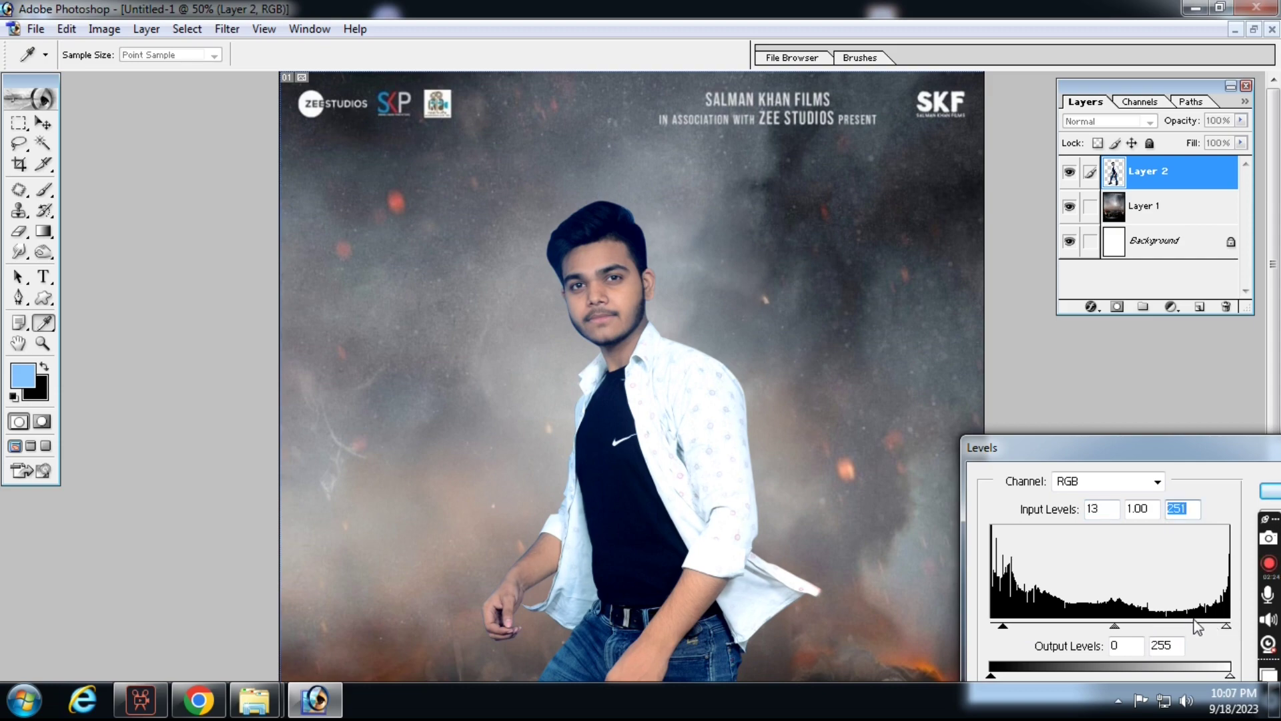
key(Return)
key(ctrl+minus)
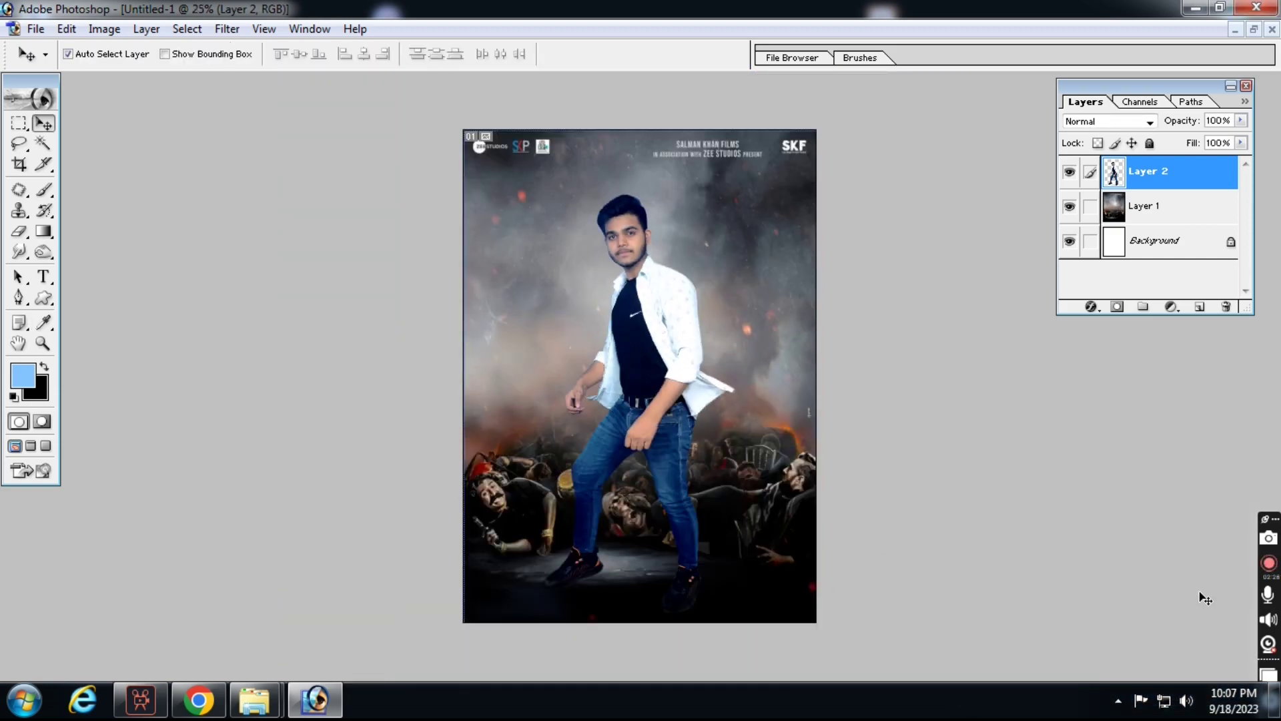
Step: Try to soften the right side of the man's hair using the Eraser with a 10 px brush at 70% opacity
key(ctrl+plus)
key(ctrl+plus)
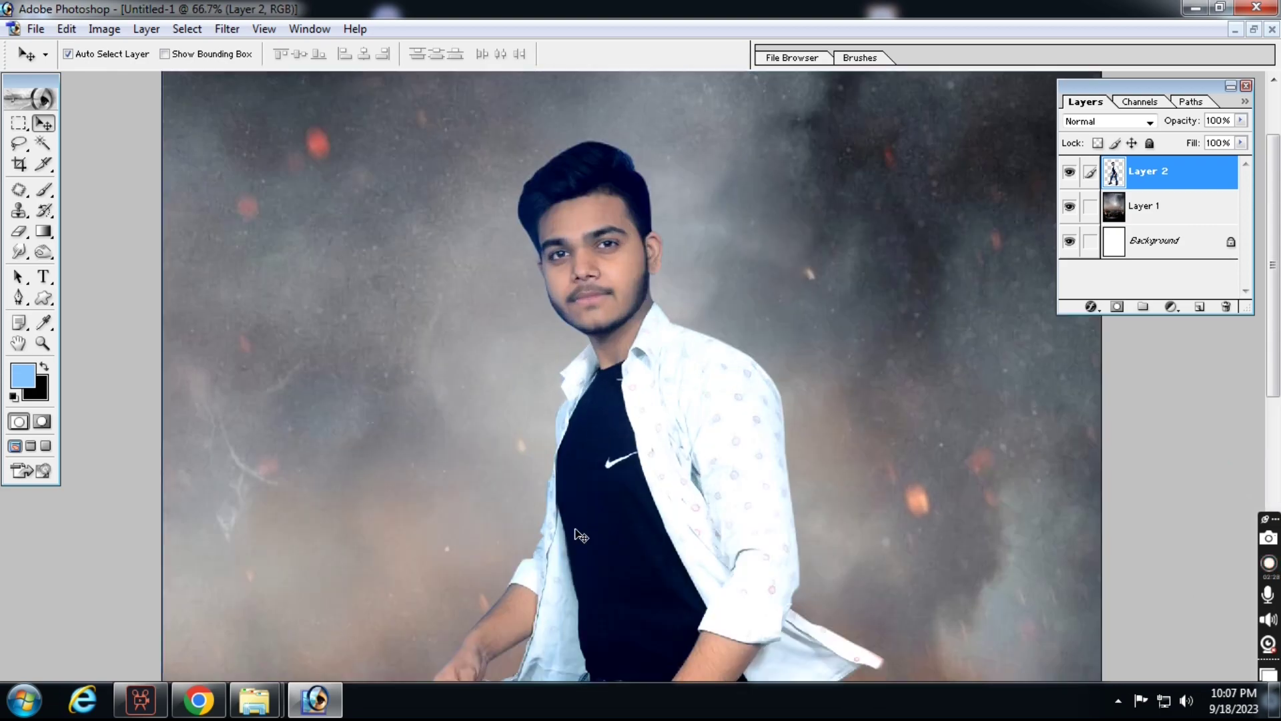
drag(574, 422, 569, 484)
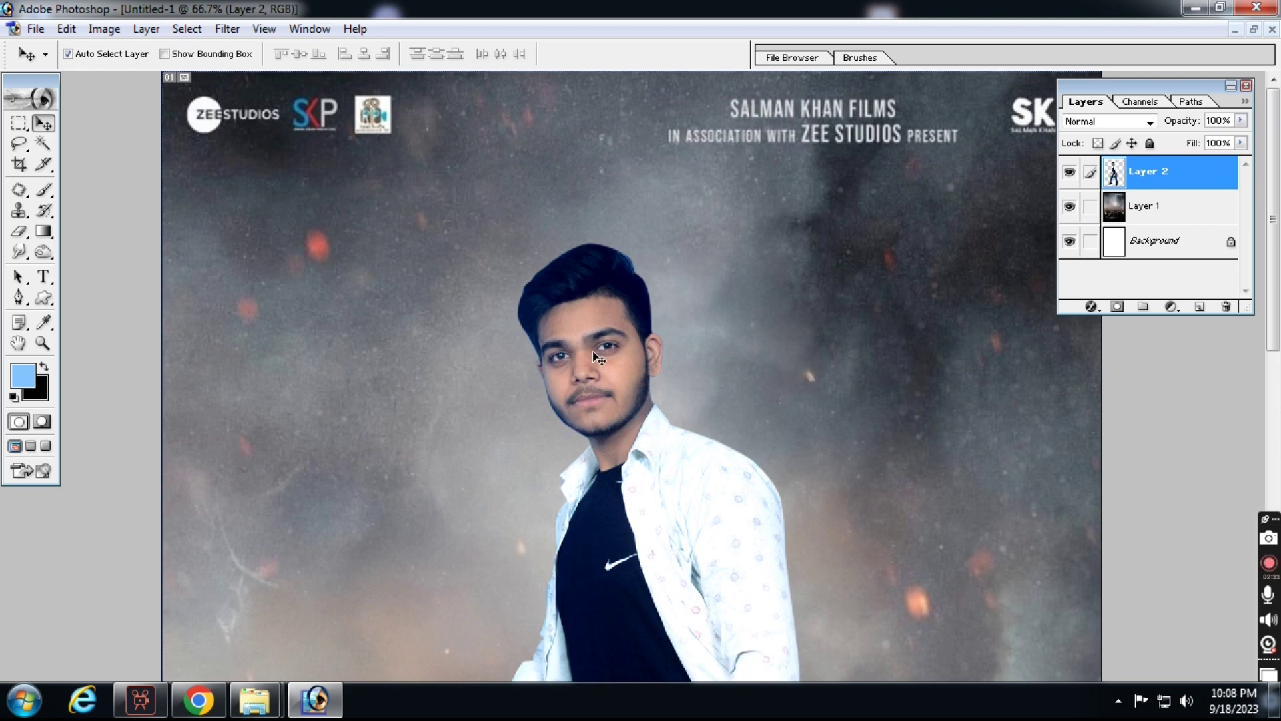
drag(577, 227, 664, 309)
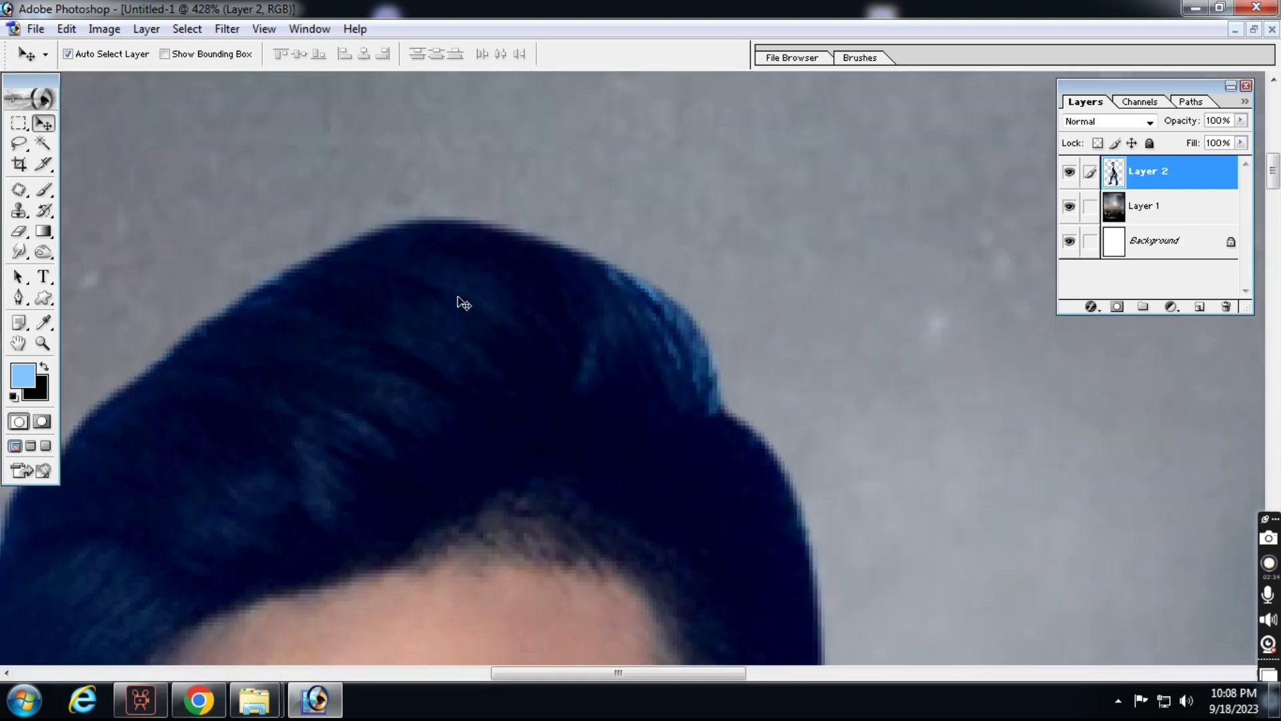
key(e)
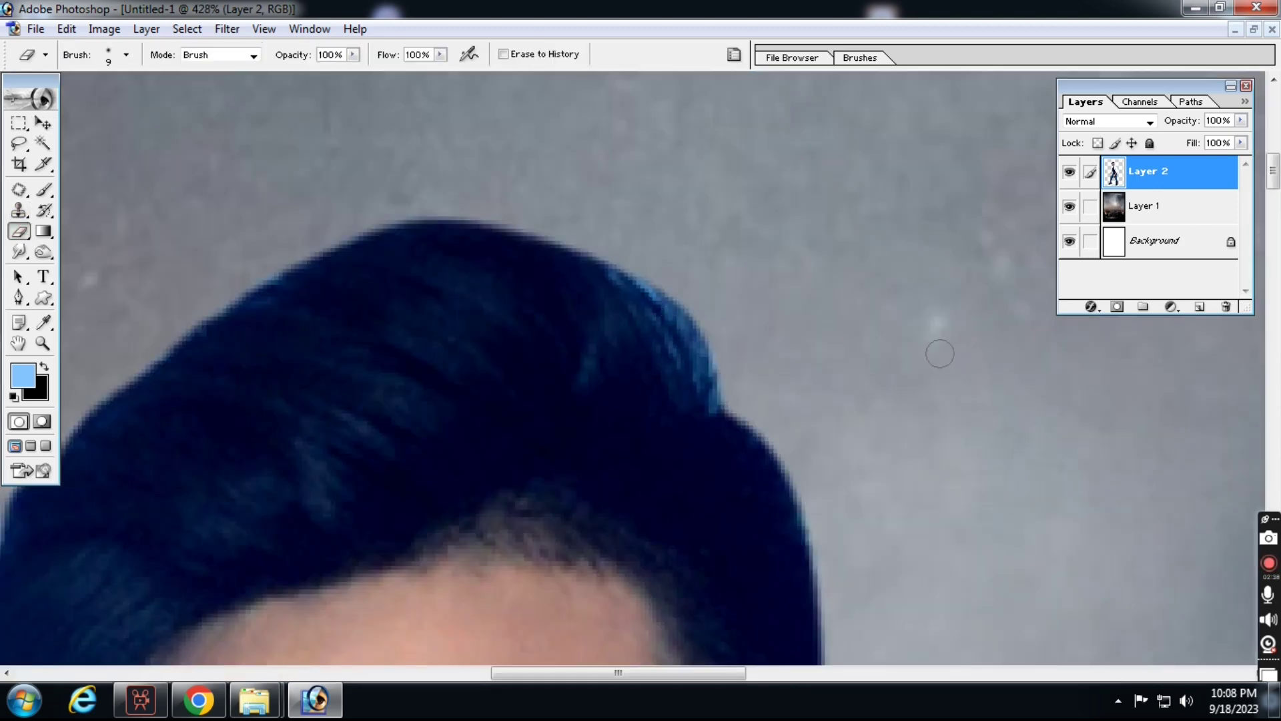
click(353, 54)
key(])
click(695, 360)
drag(742, 392, 696, 324)
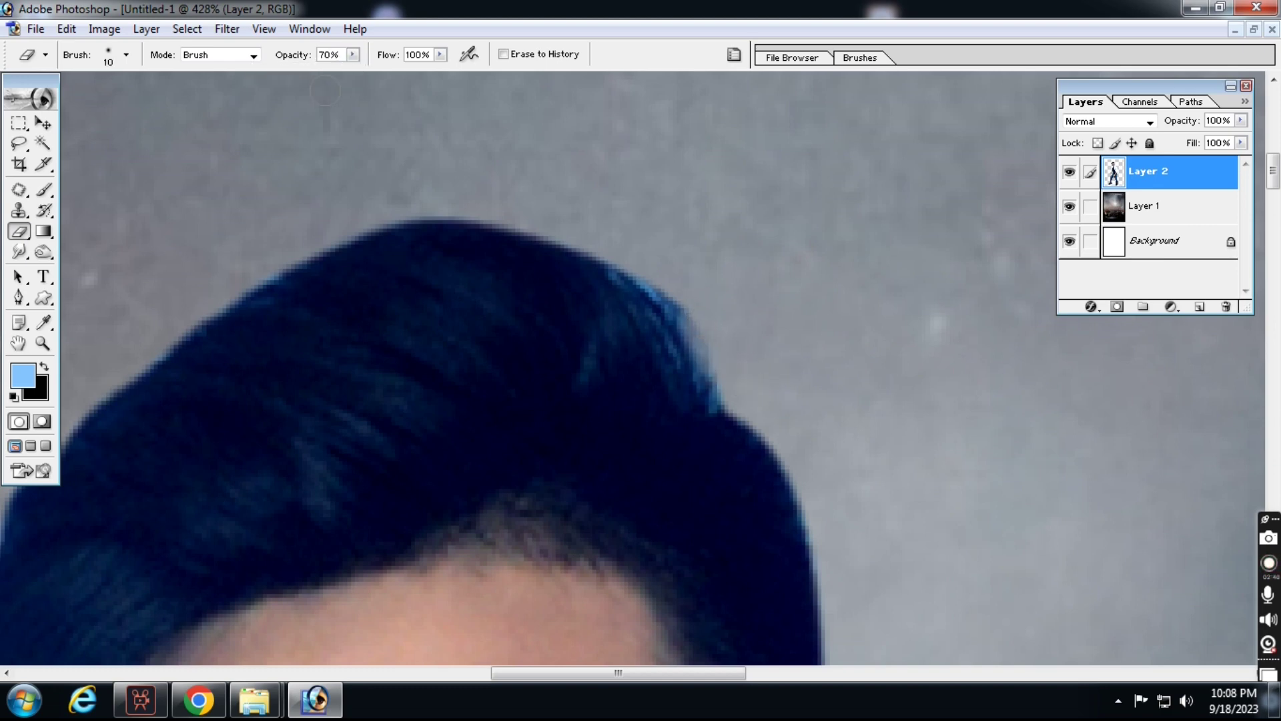
Step: Soften the top and right edges of the man's hair using the Eraser at 43% opacity with 10 and 20 px brushes
click(353, 55)
drag(355, 70, 327, 71)
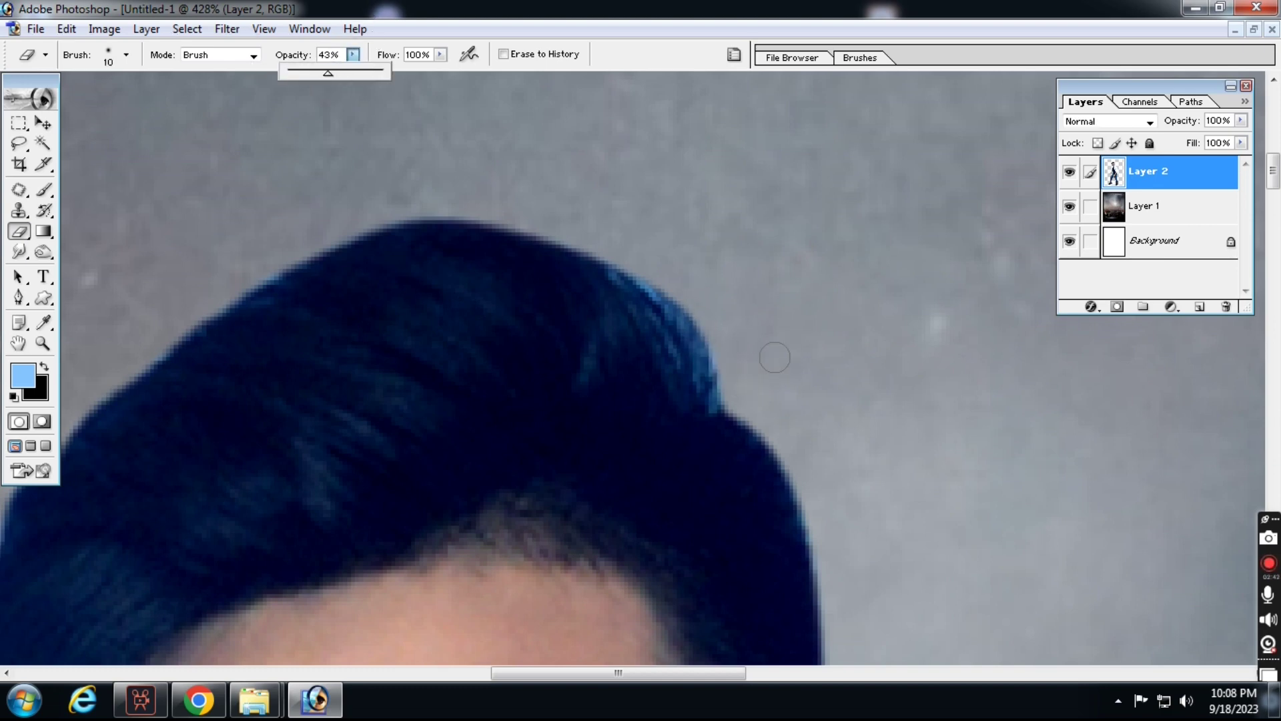
click(740, 375)
key(])
mouse_move(721, 390)
mouse_down()
mouse_move(681, 299)
mouse_move(630, 235)
mouse_move(740, 363)
mouse_move(619, 232)
mouse_move(609, 246)
mouse_move(427, 205)
mouse_move(588, 239)
mouse_up()
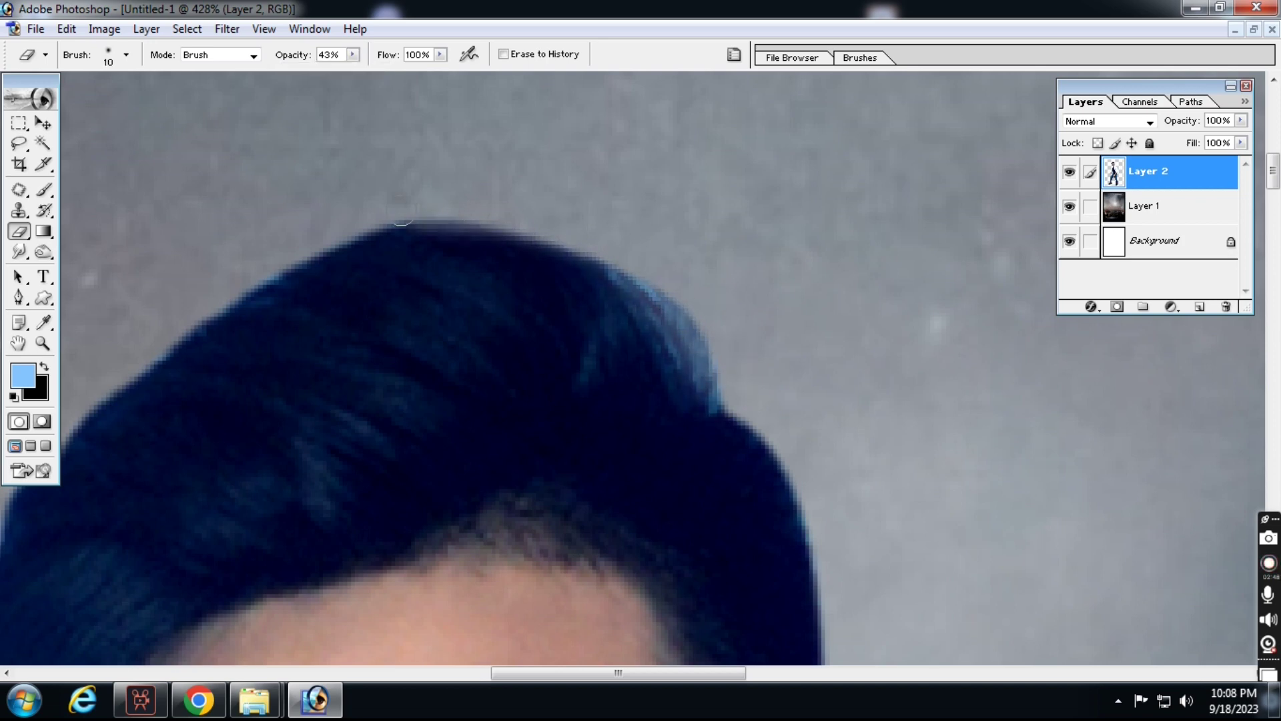
key(bracketright)
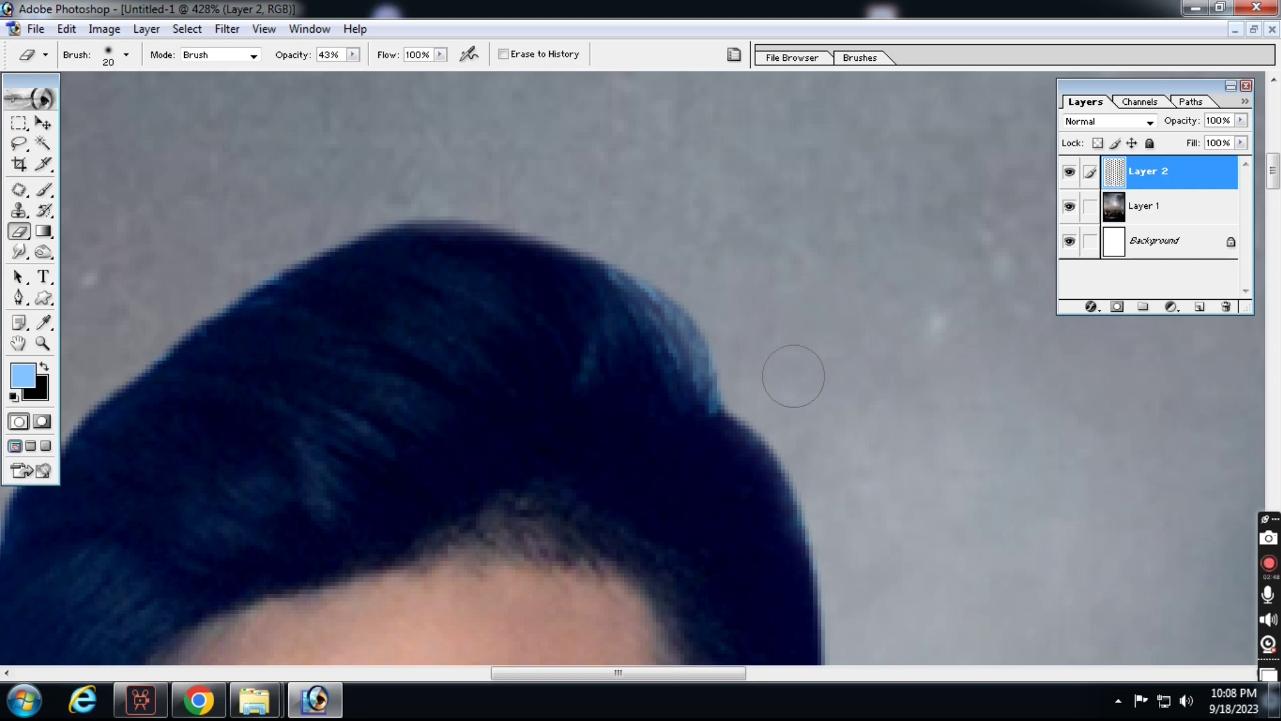
scroll(806, 403, down, 3)
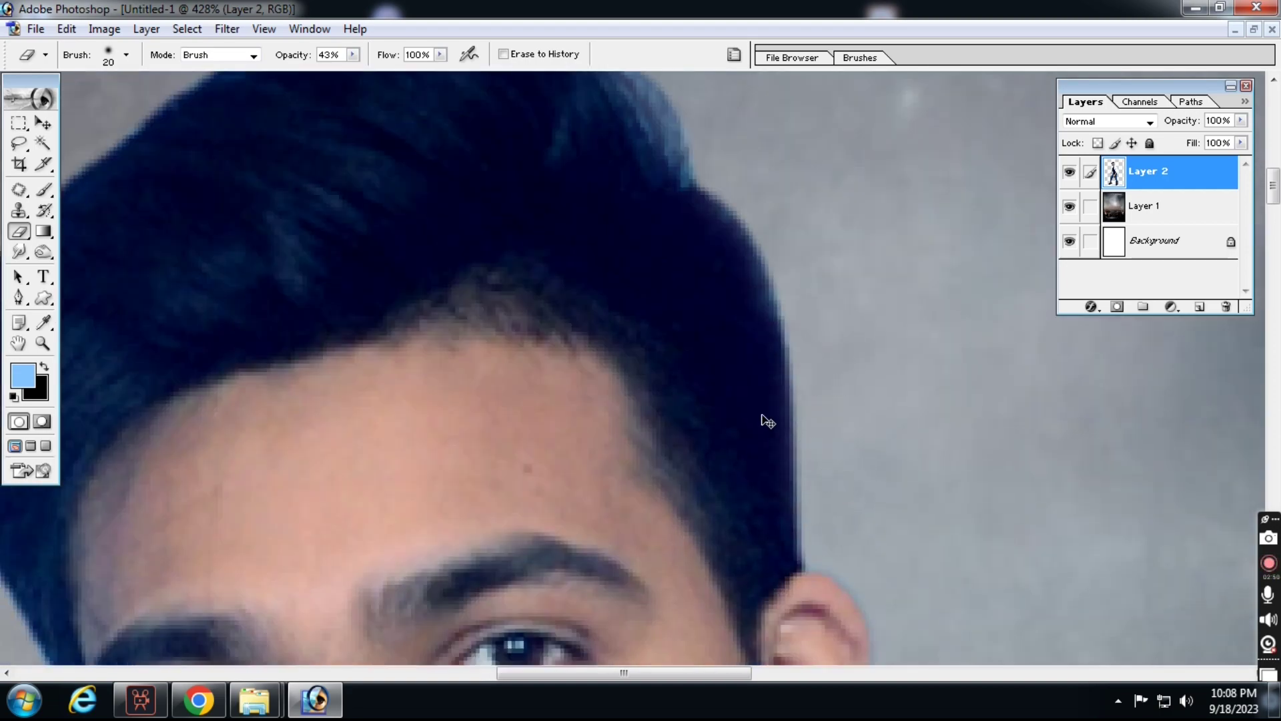
Step: Inspect the cutout edges around the man's head, shirt, arms and hands, and check the whole composition
key(ctrl+minus)
key(ctrl+minus)
key(ctrl+minus)
drag(852, 603, 752, 219)
key(ctrl+minus)
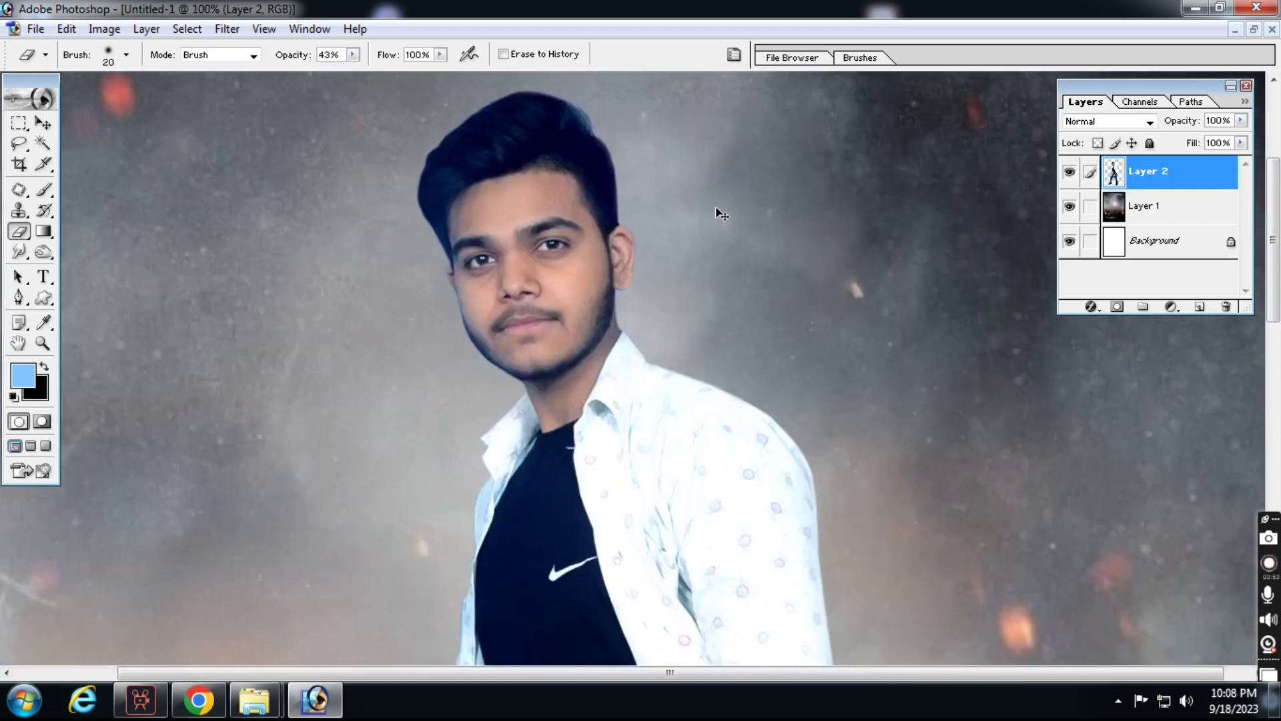
key(ctrl+minus)
drag(705, 411, 700, 348)
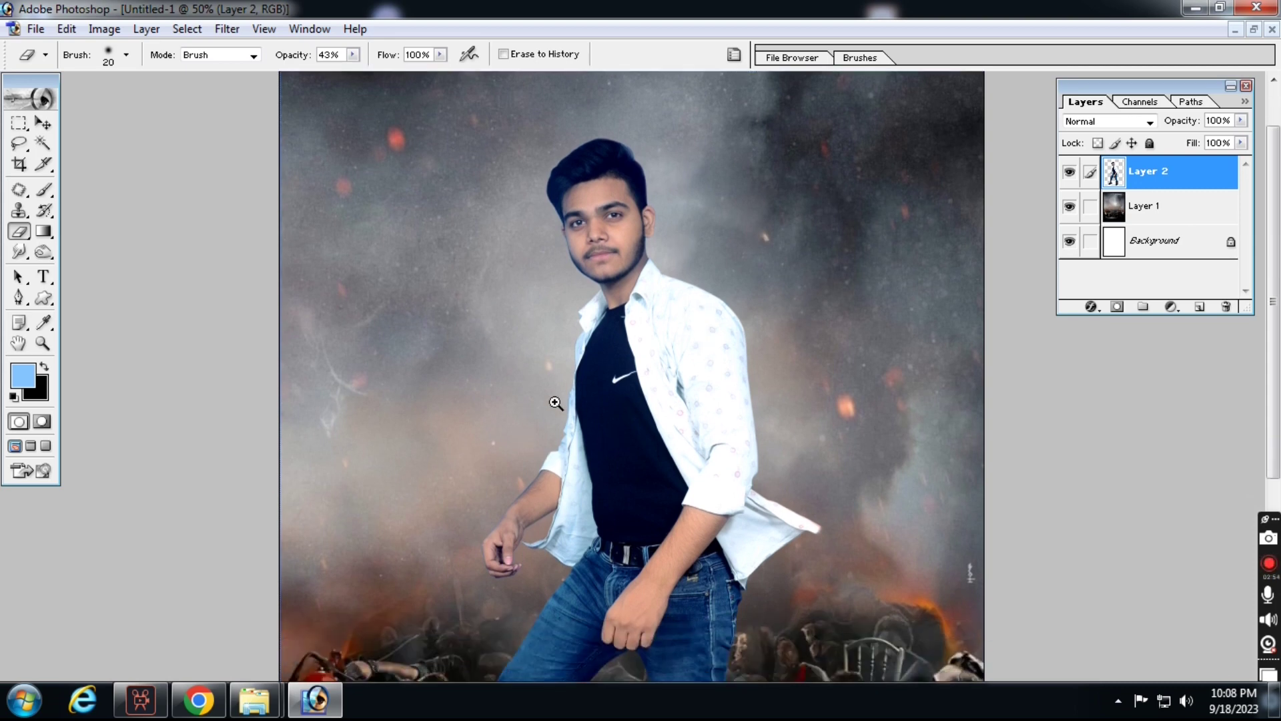
drag(557, 403, 455, 583)
mouse_move(692, 321)
mouse_down()
mouse_move(722, 295)
mouse_move(677, 351)
mouse_up()
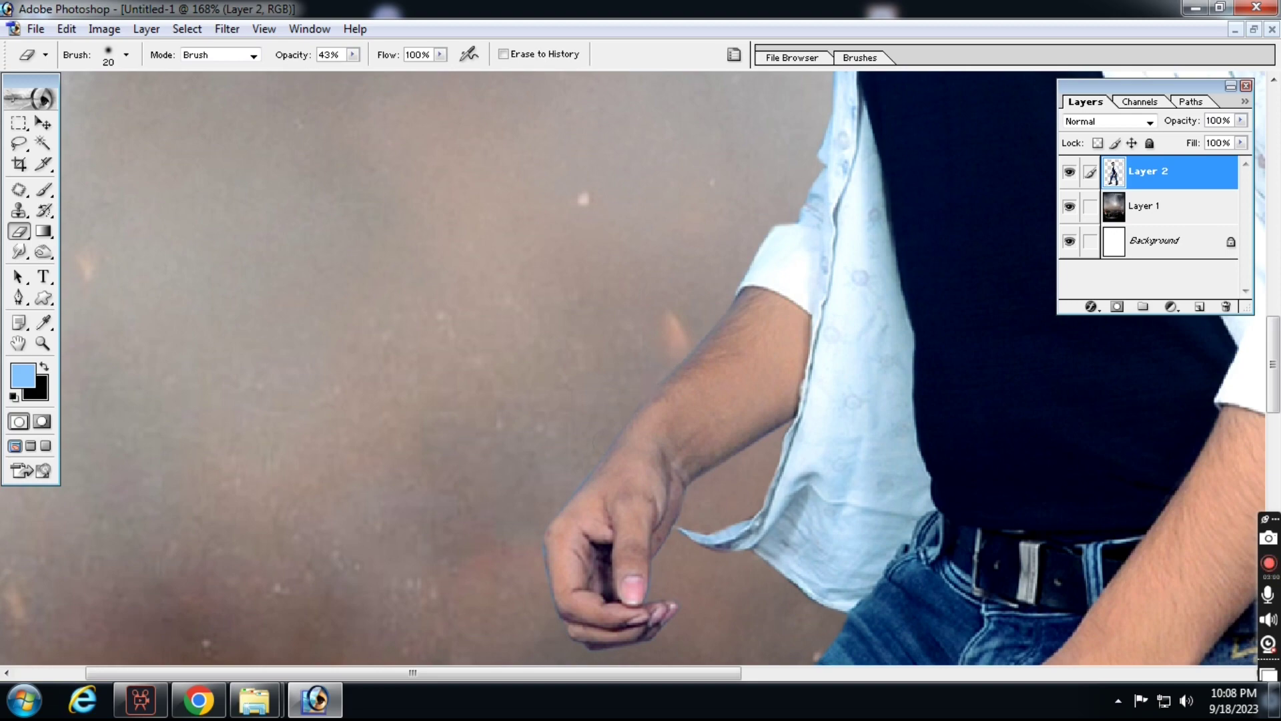
drag(569, 519, 495, 329)
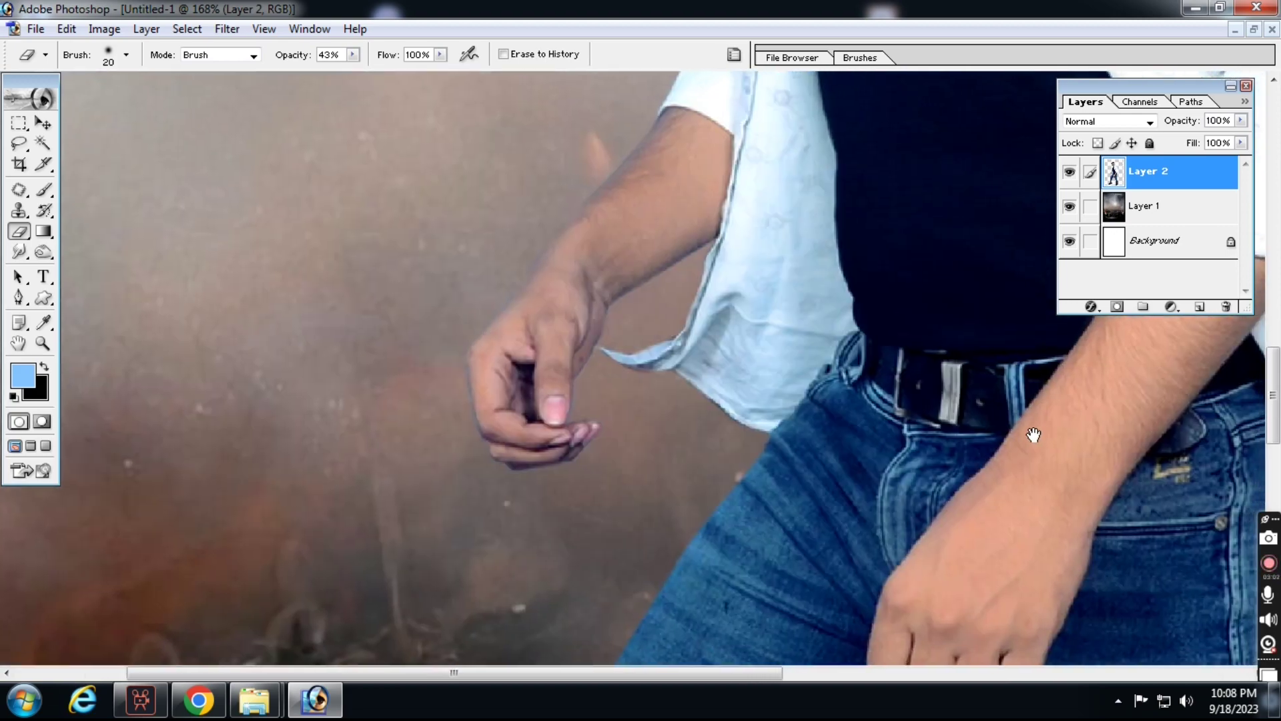
drag(1064, 437, 432, 448)
drag(788, 343, 774, 387)
drag(840, 142, 764, 579)
key(ctrl+minus)
key(ctrl+minus)
key(ctrl+minus)
key(ctrl+minus)
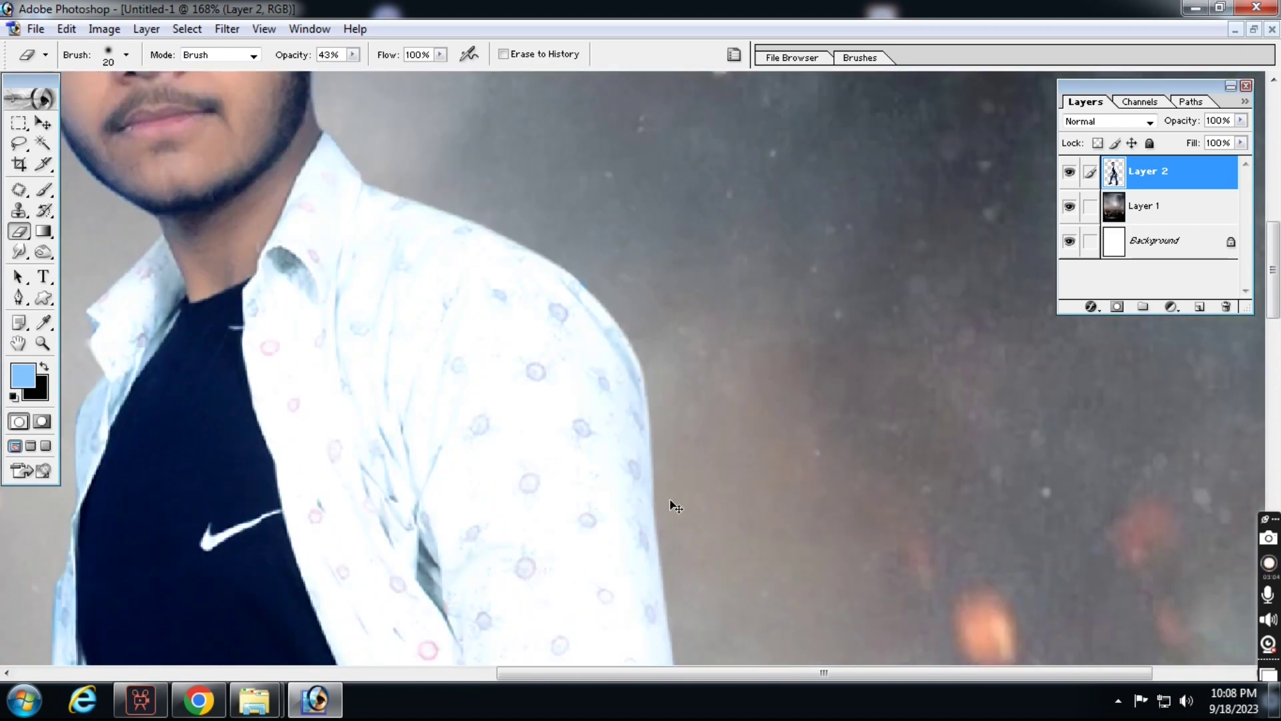
key(v)
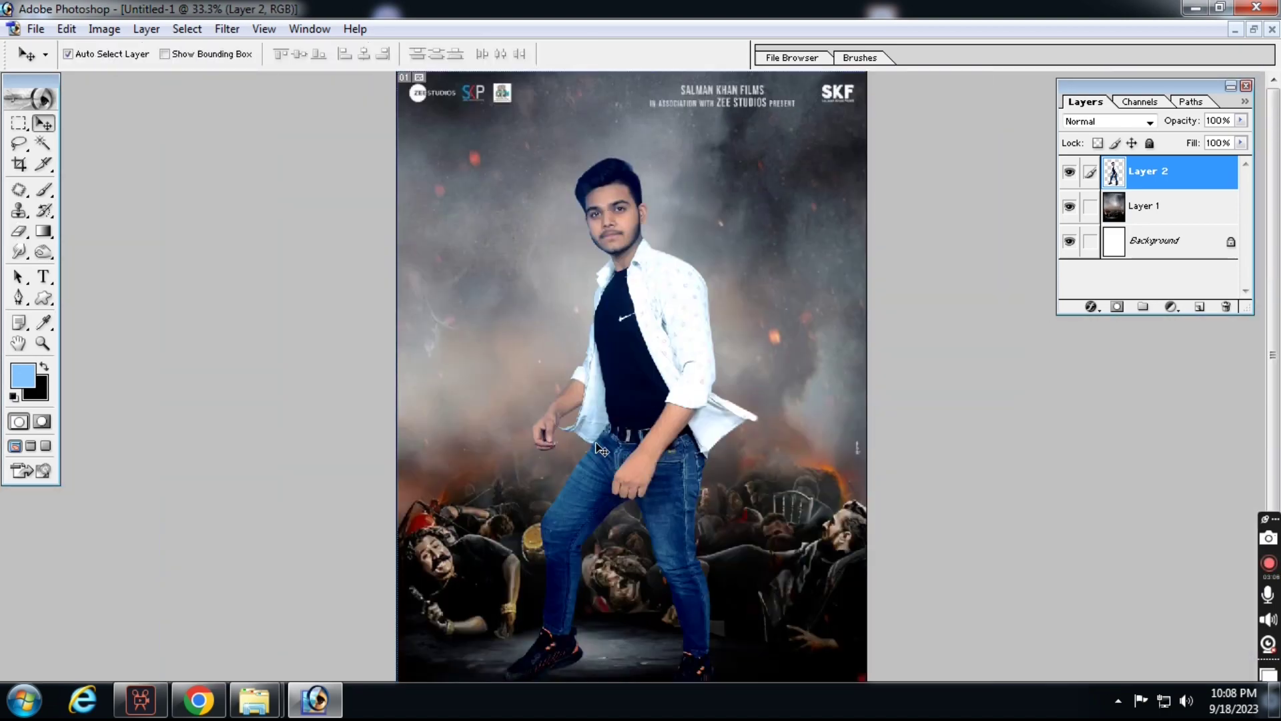
key(ctrl+minus)
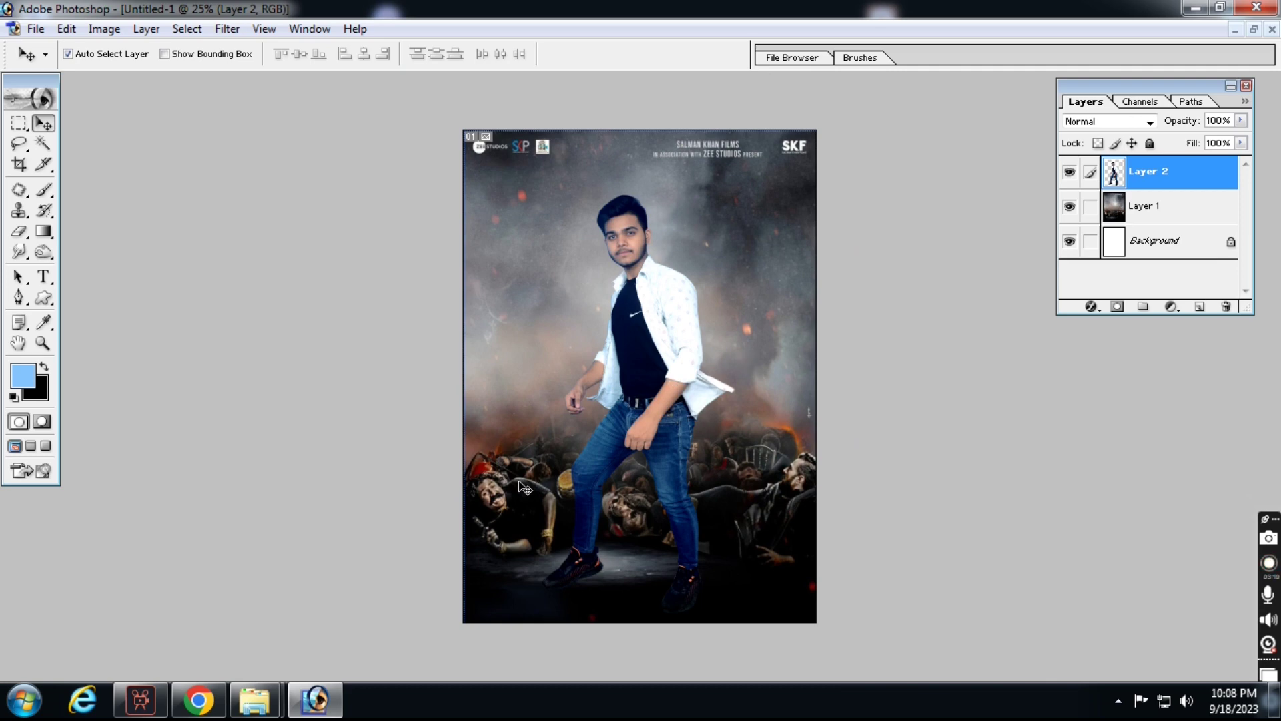
Step: Open the smoke image maxresdefault.jpg from the file explorer and copy it into the Untitled-1 poster document
click(254, 699)
click(186, 626)
key(BackSpace)
drag(617, 293, 349, 605)
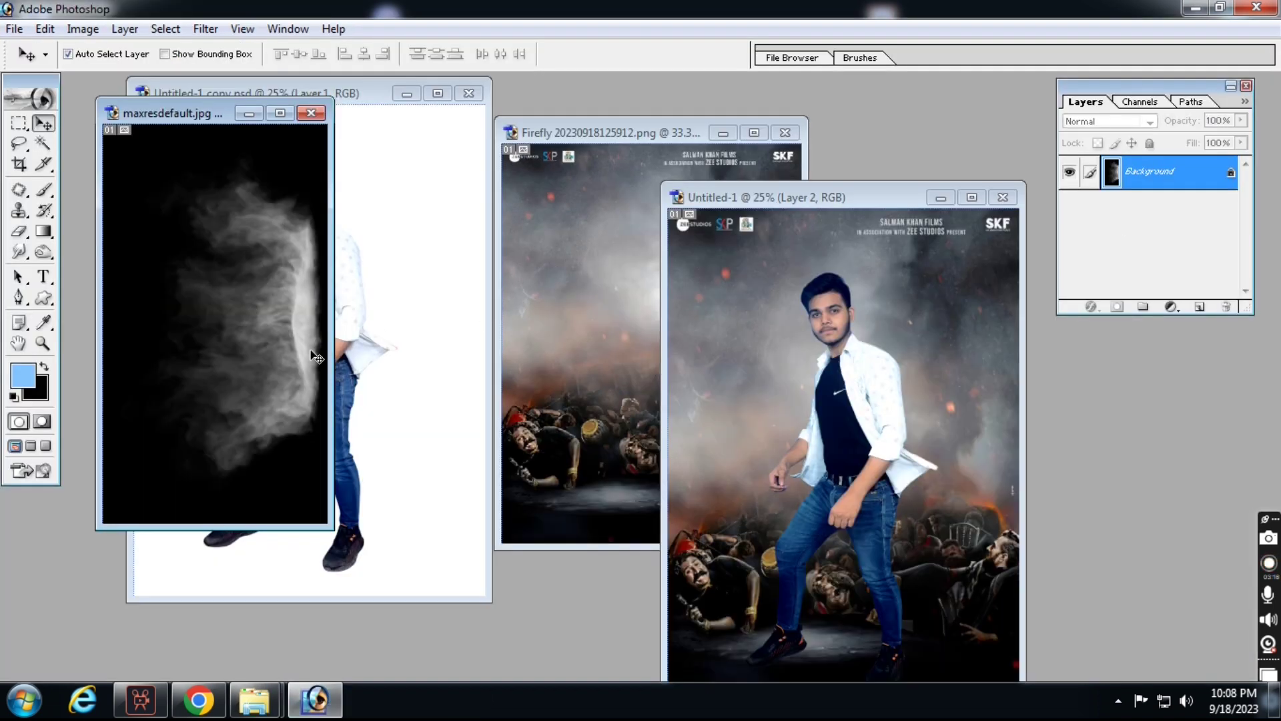
drag(299, 366, 954, 225)
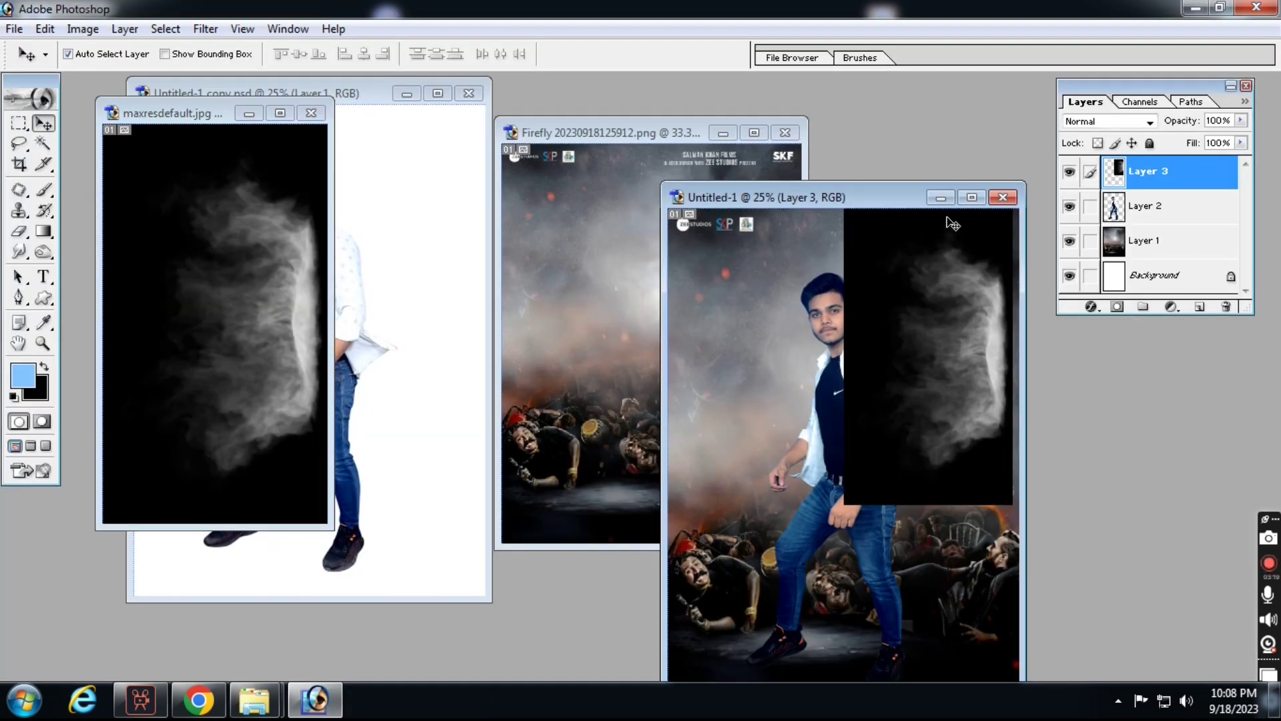
Step: Scale the smoke layer to 108.8% over the man's upper body and set its blend mode to Screen
click(971, 197)
key(ctrl+t)
drag(726, 243, 702, 260)
drag(768, 147, 775, 134)
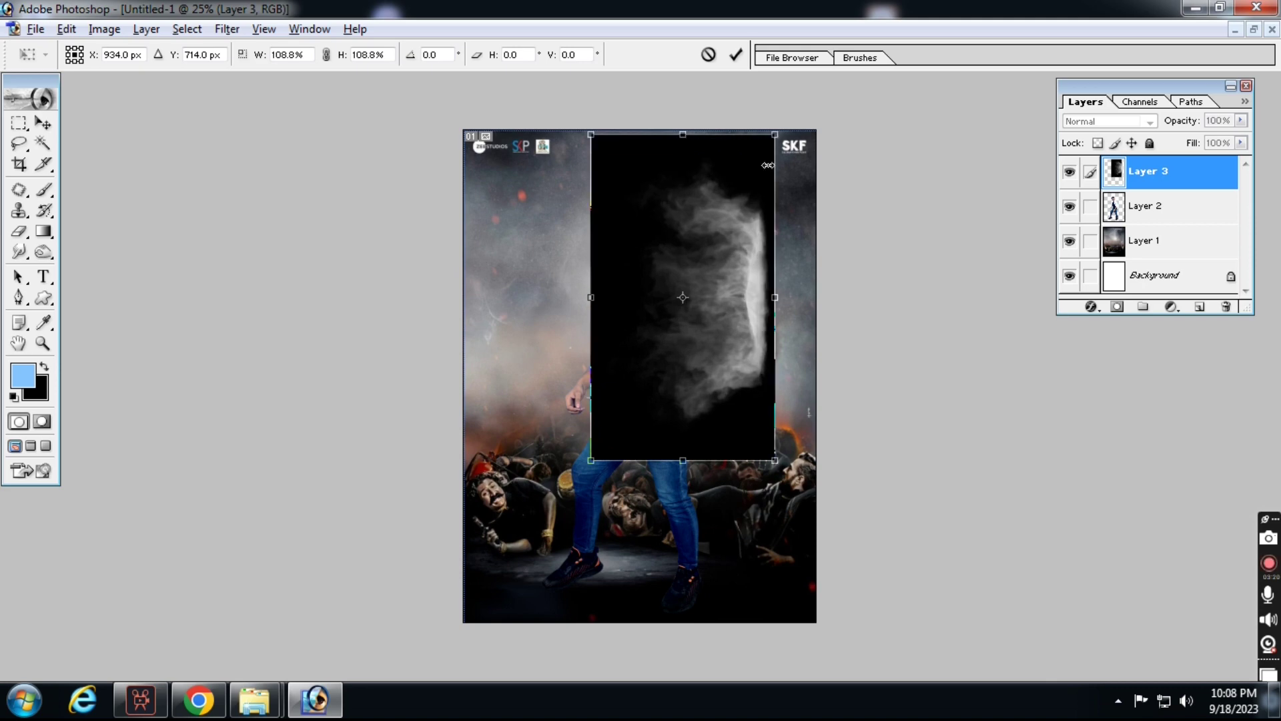
double_click(746, 199)
click(1091, 123)
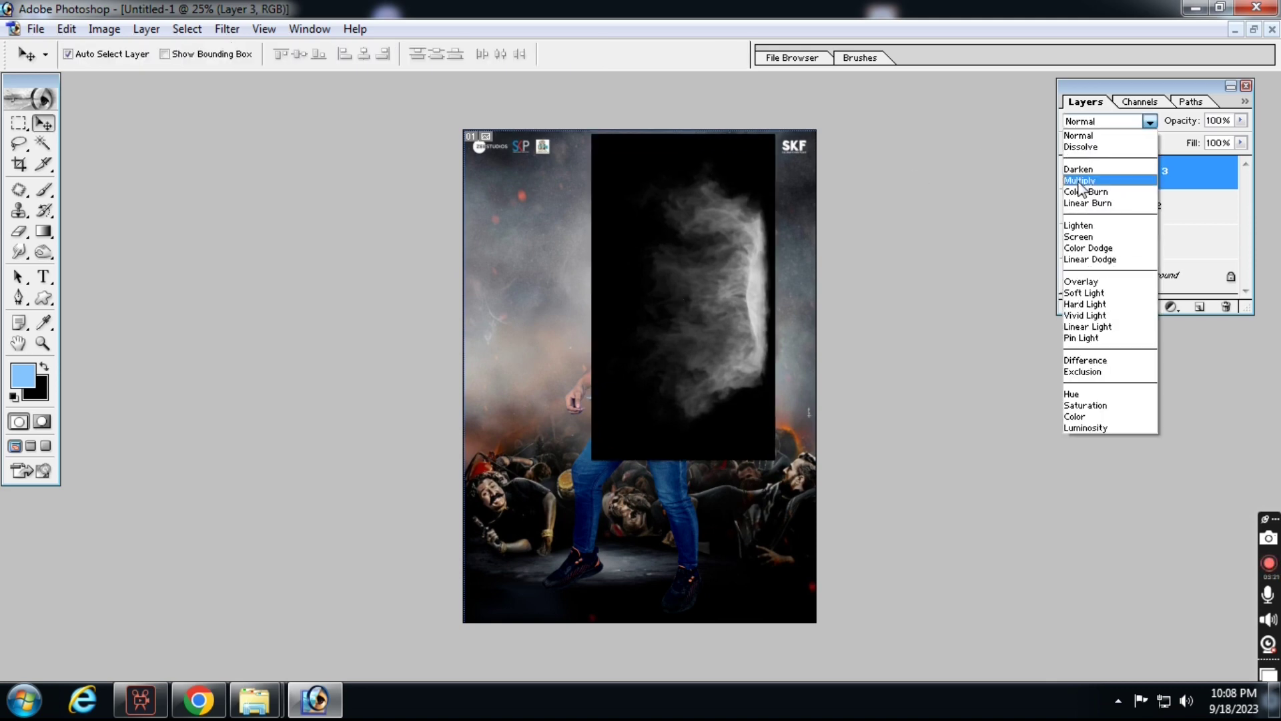
click(1090, 237)
Step: Rotate the smoke slightly counterclockwise and move it closer behind the man's shoulder and white shirt
drag(640, 226, 819, 444)
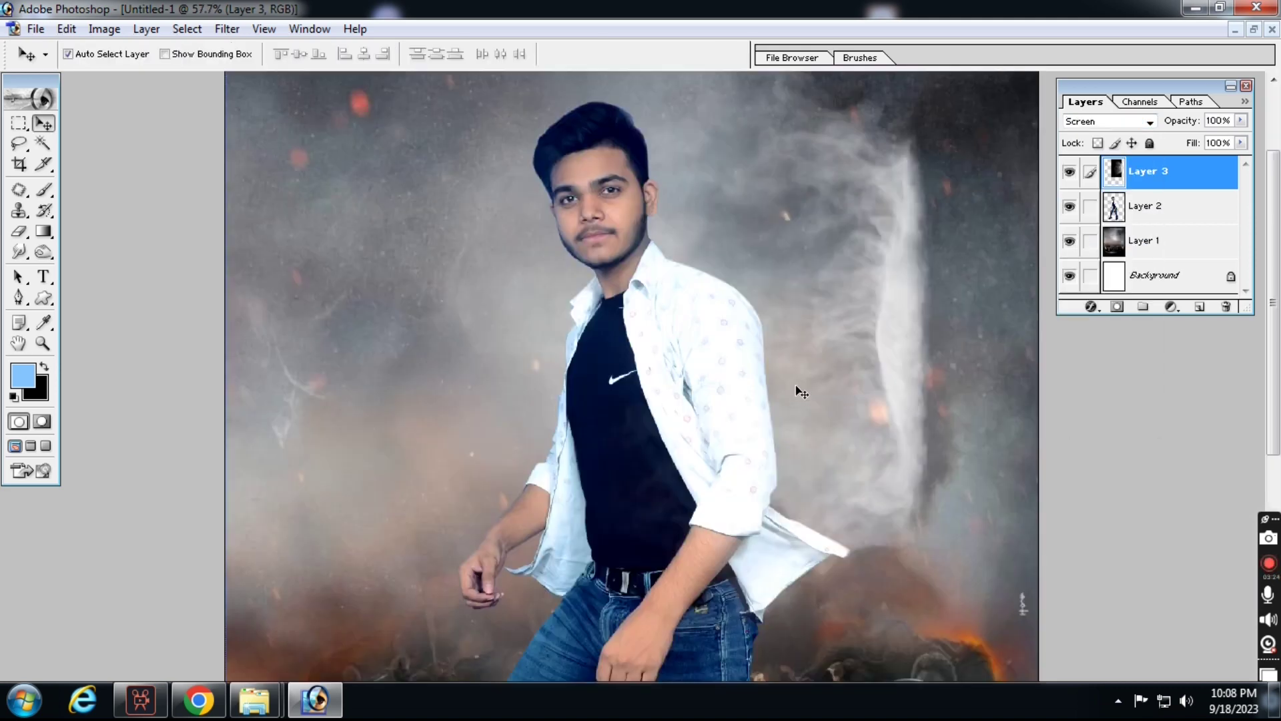
key(ctrl+t)
drag(889, 294, 801, 466)
Step: Erase the smoke's bright hard edge beside the man using a soft 400 px Eraser at 100% opacity
key(e)
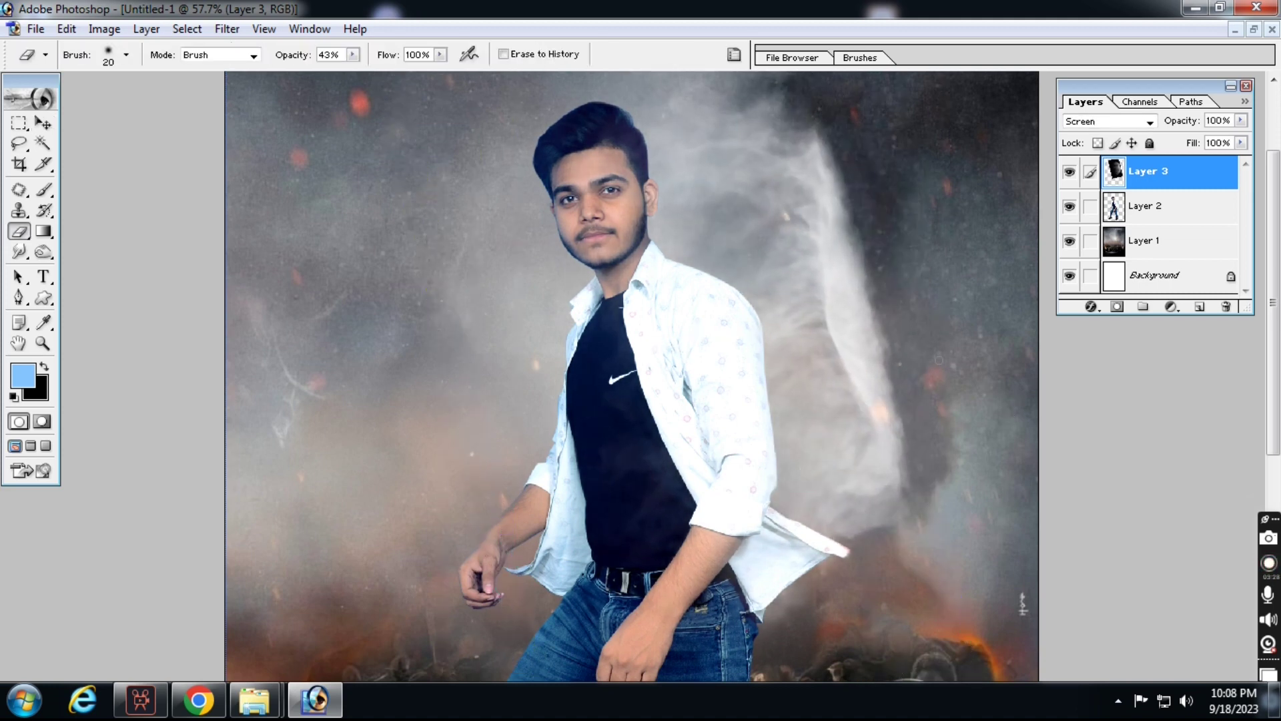
key(bracketright)
key(bracketright)
key(bracketright)
key(bracketright)
key(bracketright)
key(bracketright)
key(bracketright)
key(bracketright)
key(bracketright)
key(bracketright)
key(bracketright)
key(bracketright)
key(bracketright)
key(bracketright)
key(bracketright)
key(bracketright)
key(bracketright)
key(bracketright)
key(bracketright)
key(bracketright)
mouse_move(1021, 468)
mouse_down()
mouse_move(1094, 230)
mouse_move(1091, 294)
mouse_up()
key(bracketleft)
key(bracketleft)
key(bracketleft)
key(bracketleft)
key(bracketleft)
key(bracketleft)
key(bracketleft)
key(bracketleft)
key(bracketleft)
key(bracketleft)
drag(353, 54, 407, 73)
click(18, 234)
mouse_move(860, 194)
mouse_down()
mouse_move(809, 143)
mouse_move(884, 467)
mouse_up()
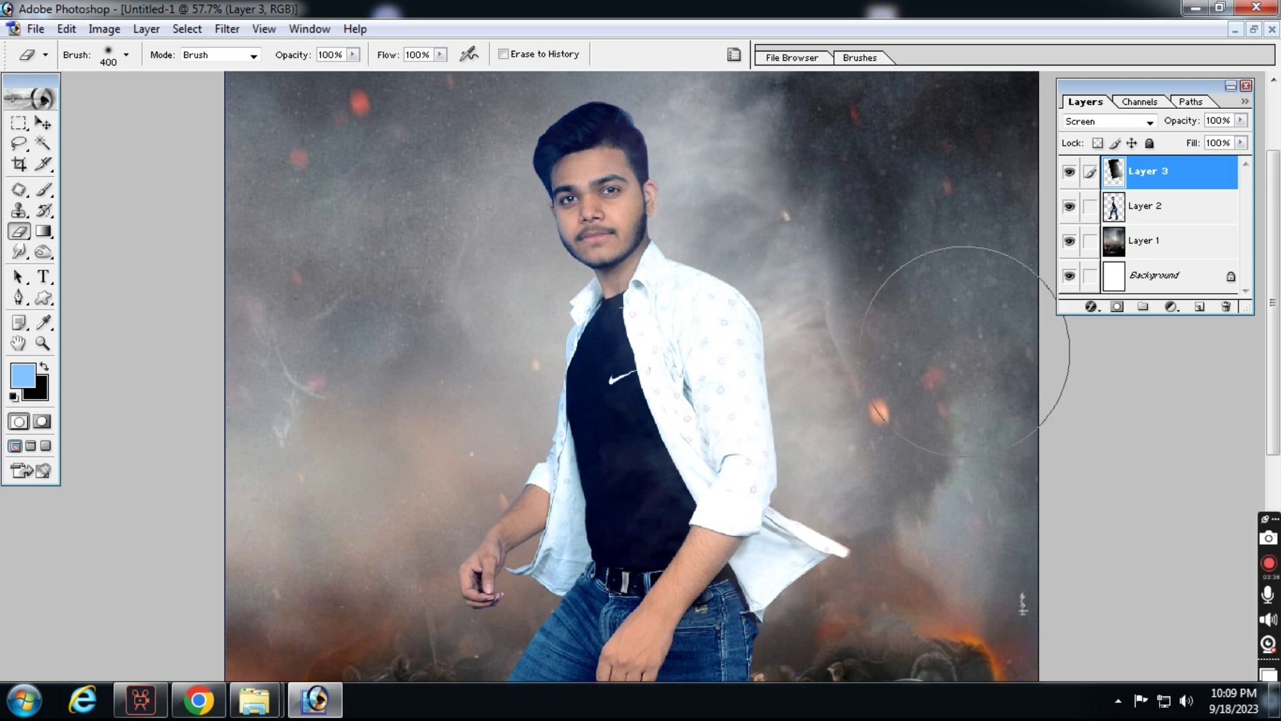
key(bracketright)
key(ctrl+minus)
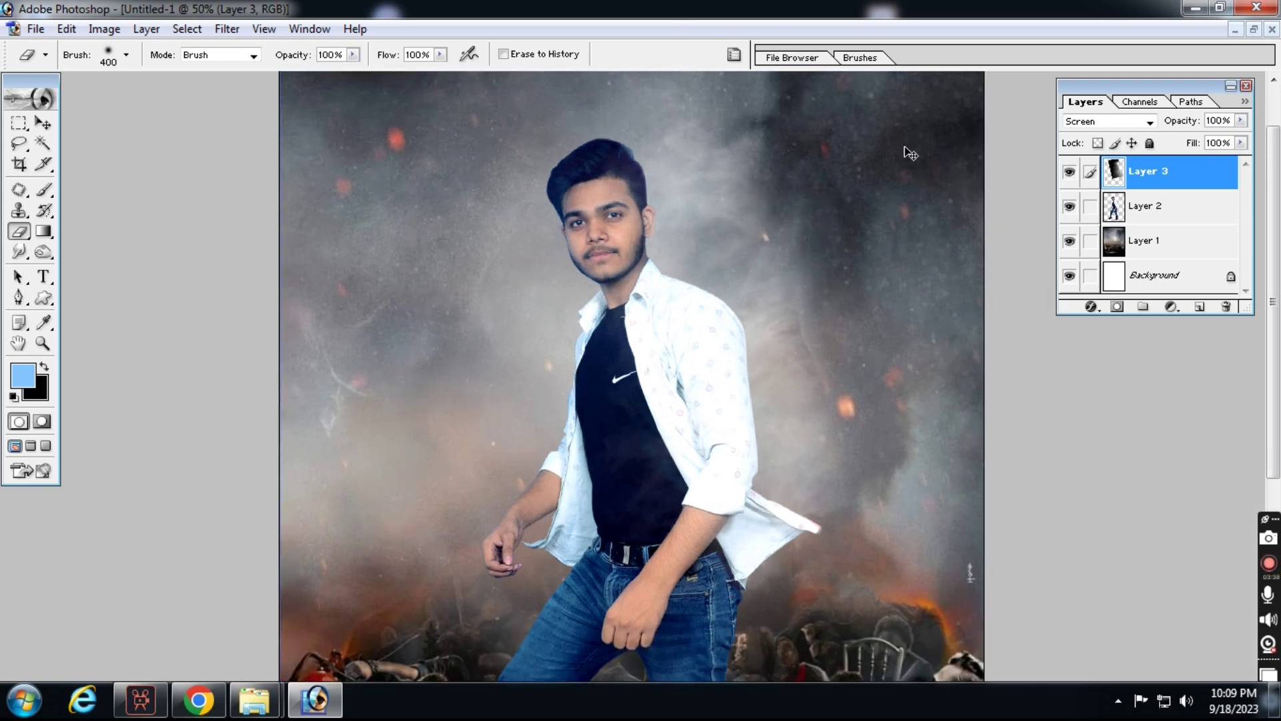
key(ctrl+minus)
key(v)
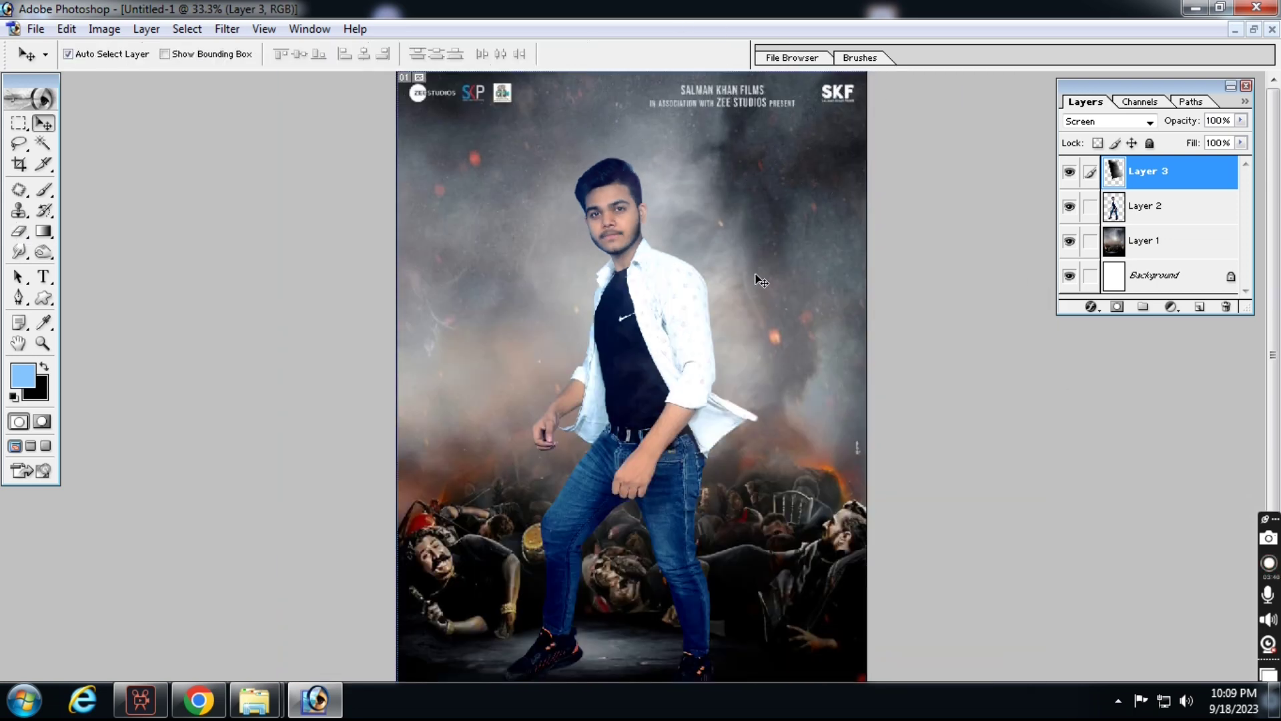
key(alt+bracketleft)
key(alt+bracketleft)
key(ctrl+t)
key(Return)
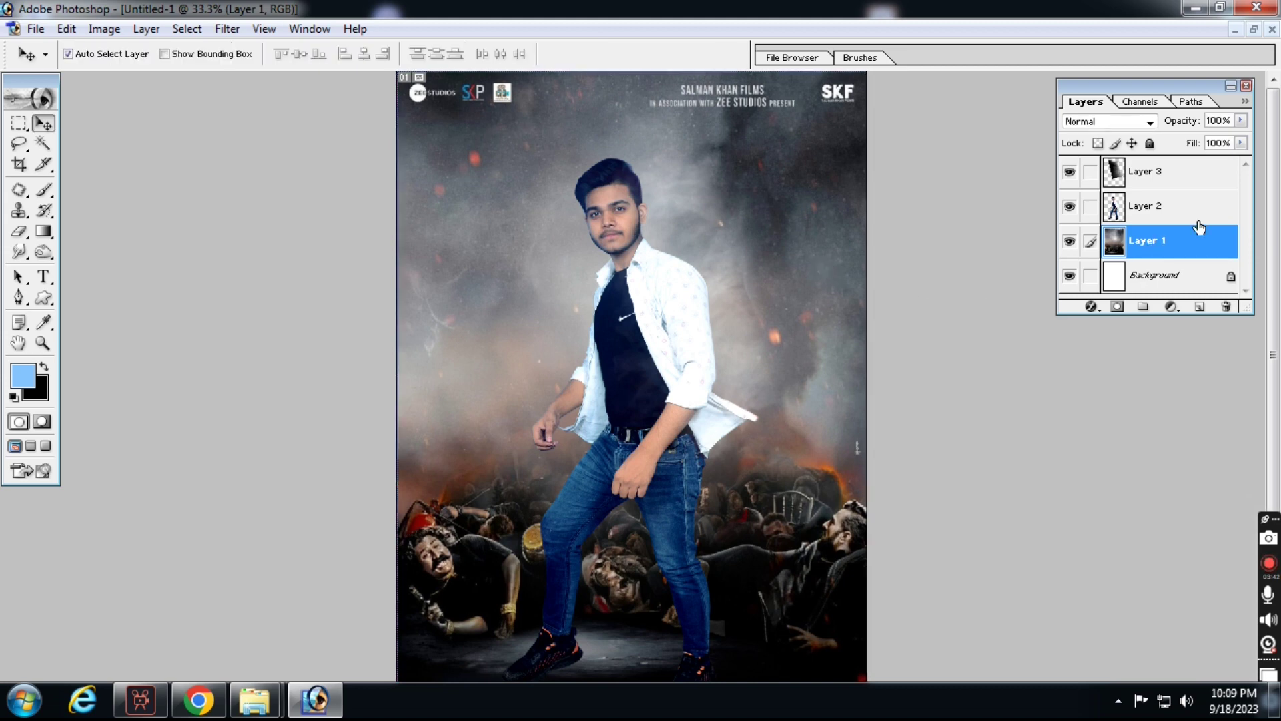
Step: Duplicate the smoke layer onto the other side of the man and flip the copy horizontally
click(1109, 185)
alt+drag(727, 323, 577, 385)
key(ctrl+t)
right_click(576, 384)
click(614, 606)
Step: Enlarge, reposition and rotate the duplicated smoke to spread it across the left side of the poster
drag(534, 492, 523, 574)
drag(674, 222, 740, 124)
drag(648, 288, 648, 284)
drag(897, 247, 918, 300)
key(Return)
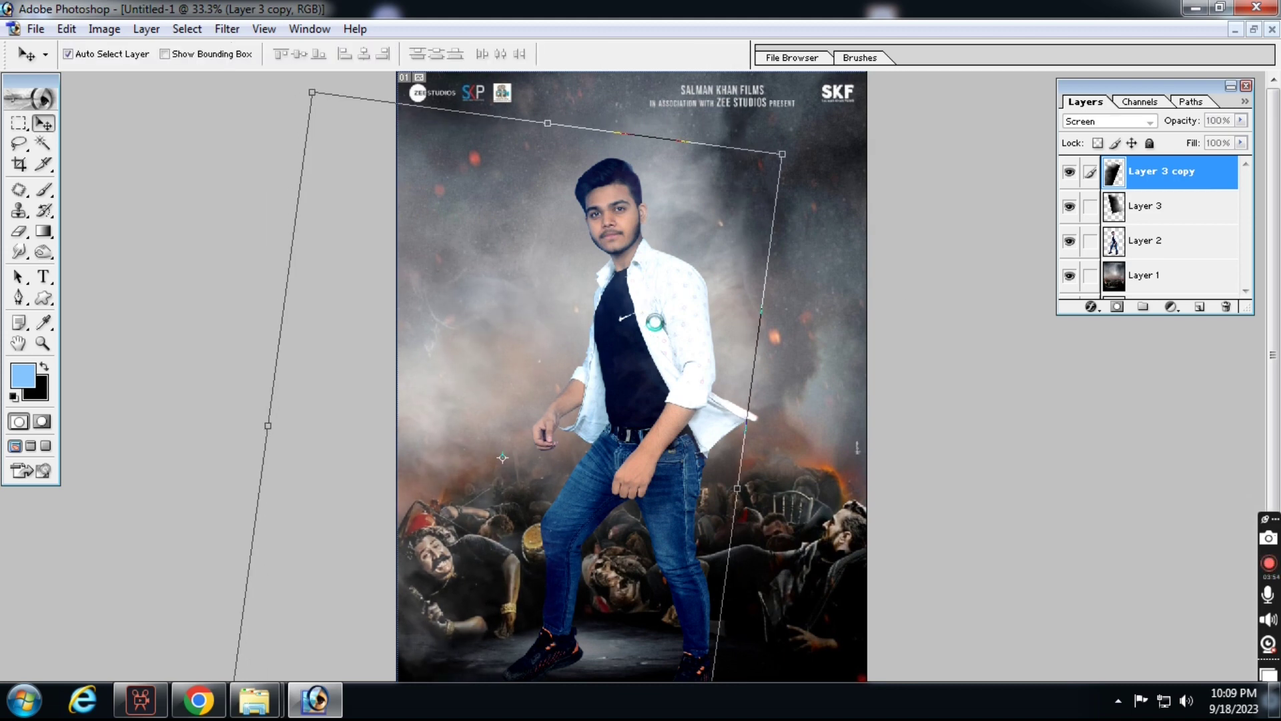
key(ctrl+minus)
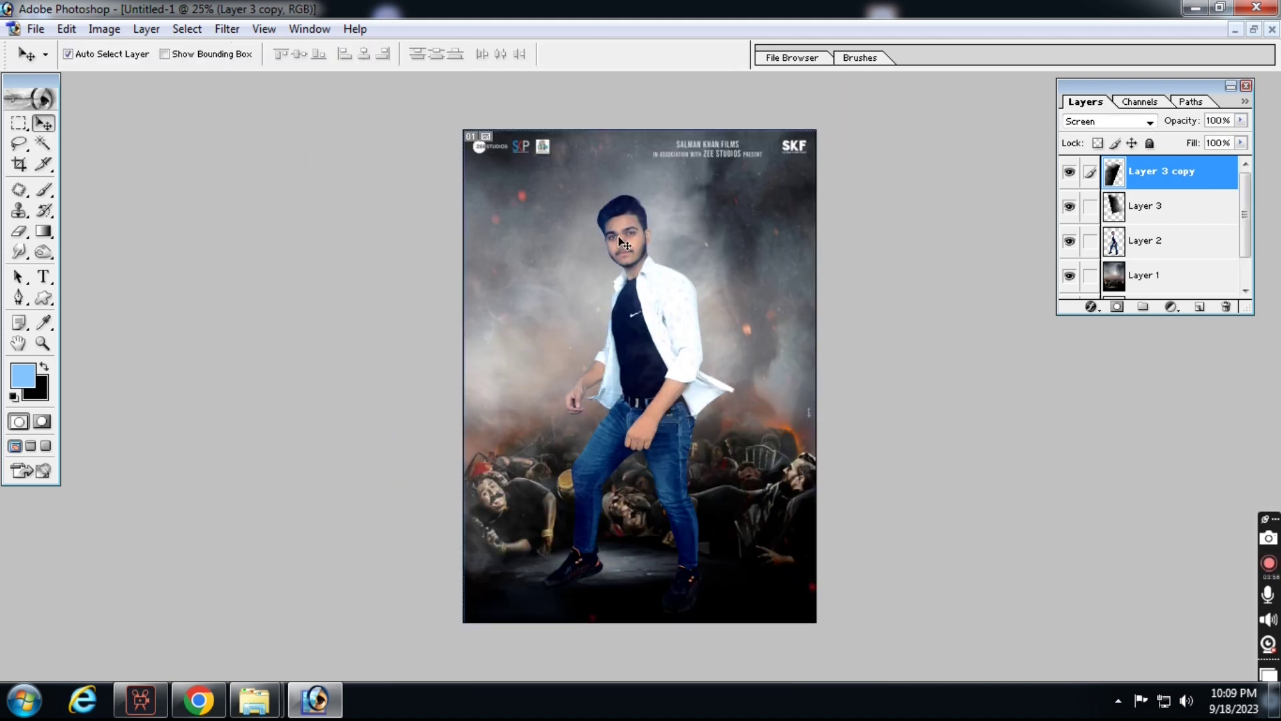
drag(537, 180, 661, 287)
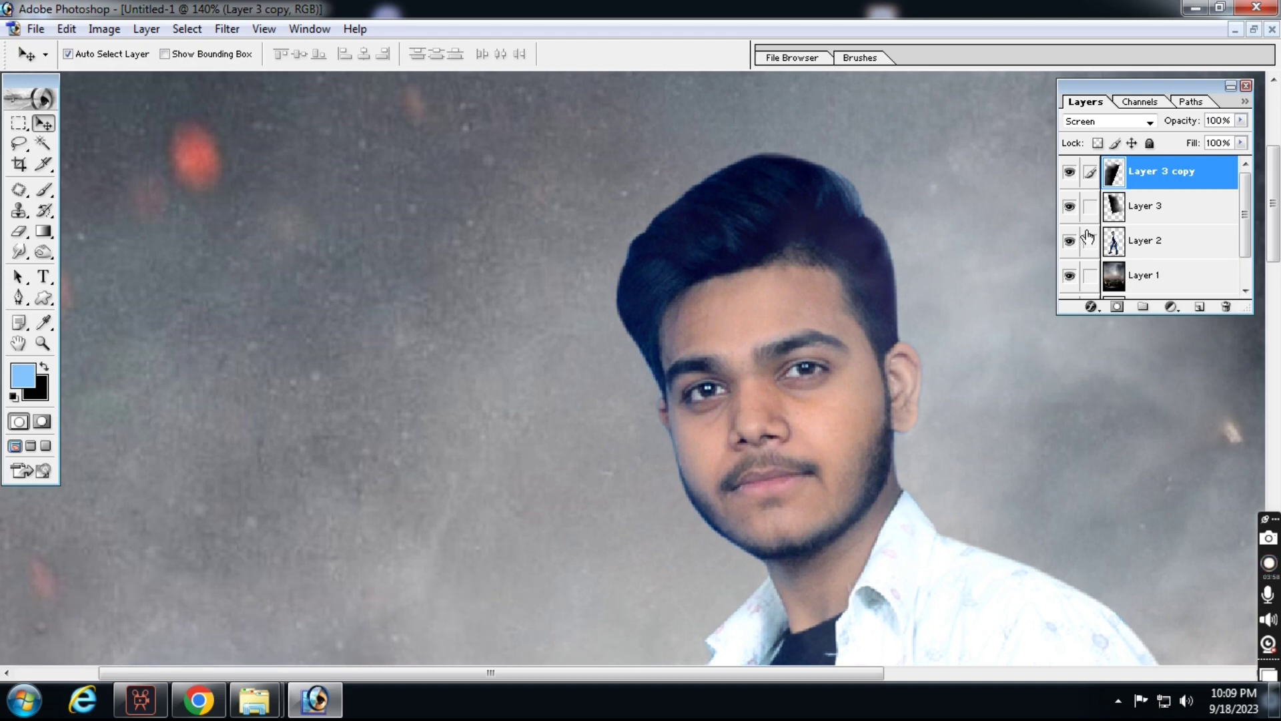
key(e)
click(1144, 206)
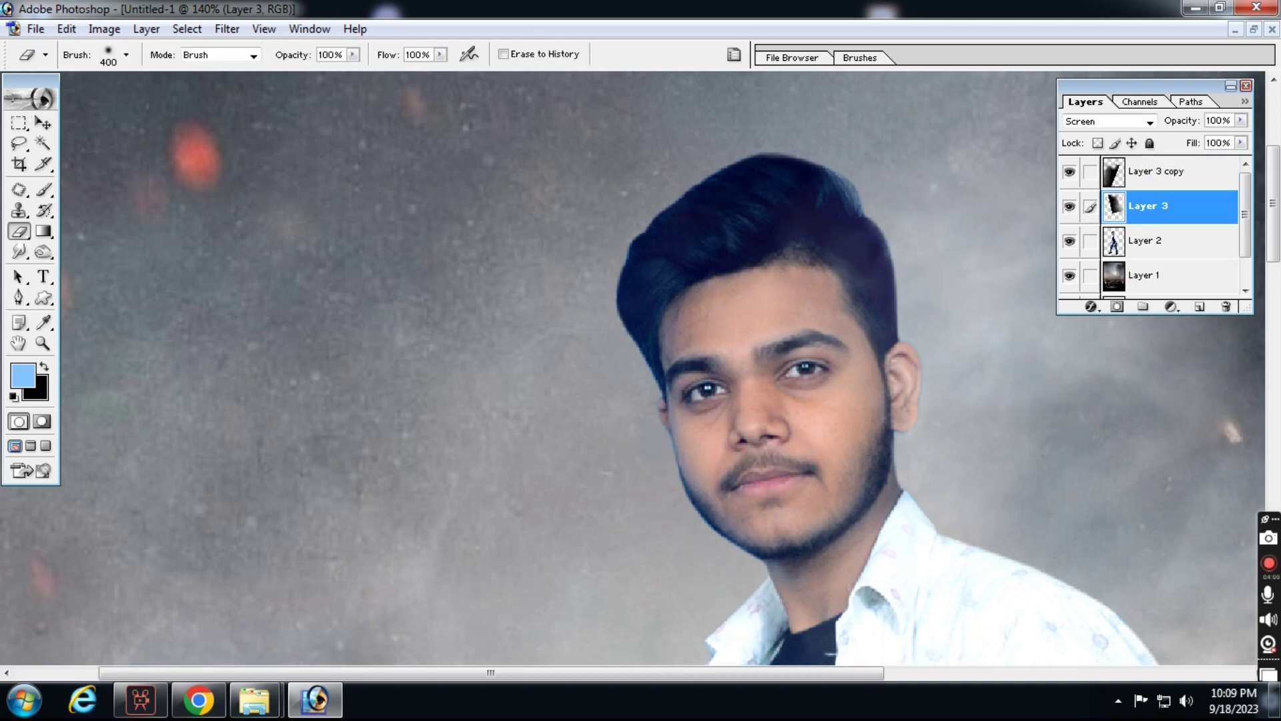
key(bracketleft)
key(bracketleft)
key(bracketleft)
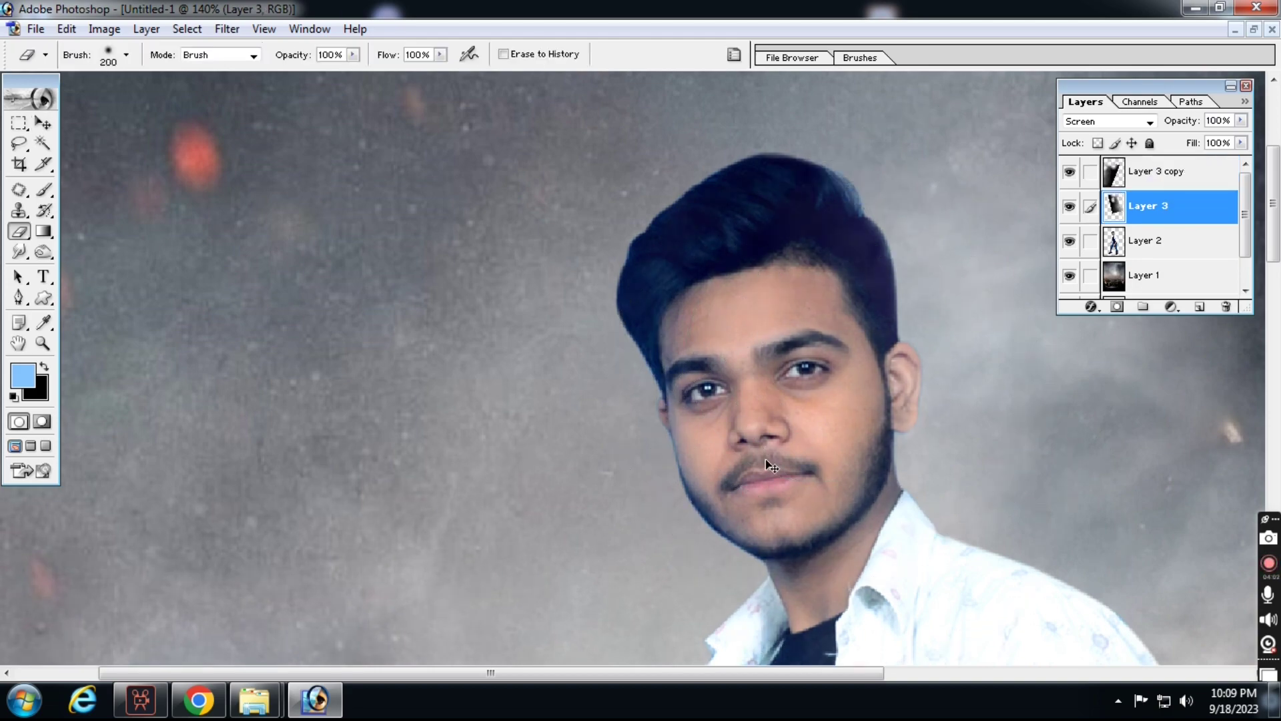
scroll(622, 414, down, 3)
key(v)
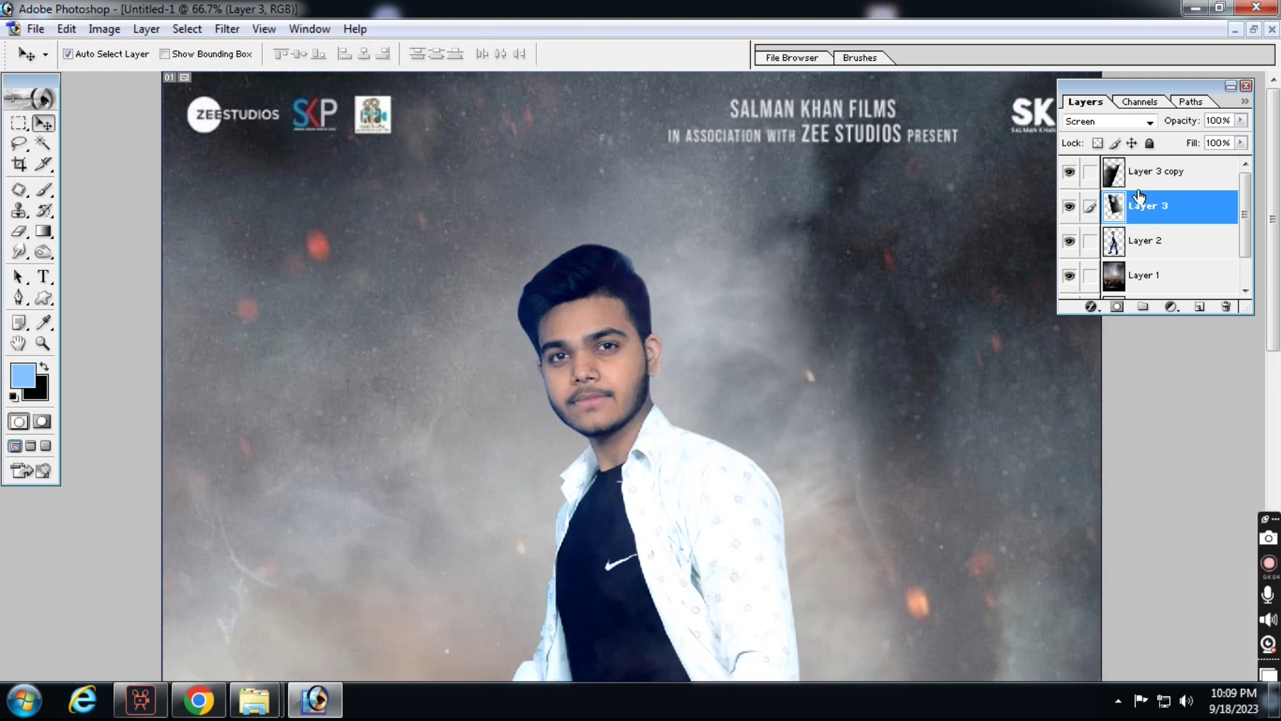
Step: Adjust the Blacks of the man's layer with Selective Color: Cyan -8, Magenta -8, Yellow +6, Black -4
click(1154, 241)
click(104, 28)
mouse_move(154, 79)
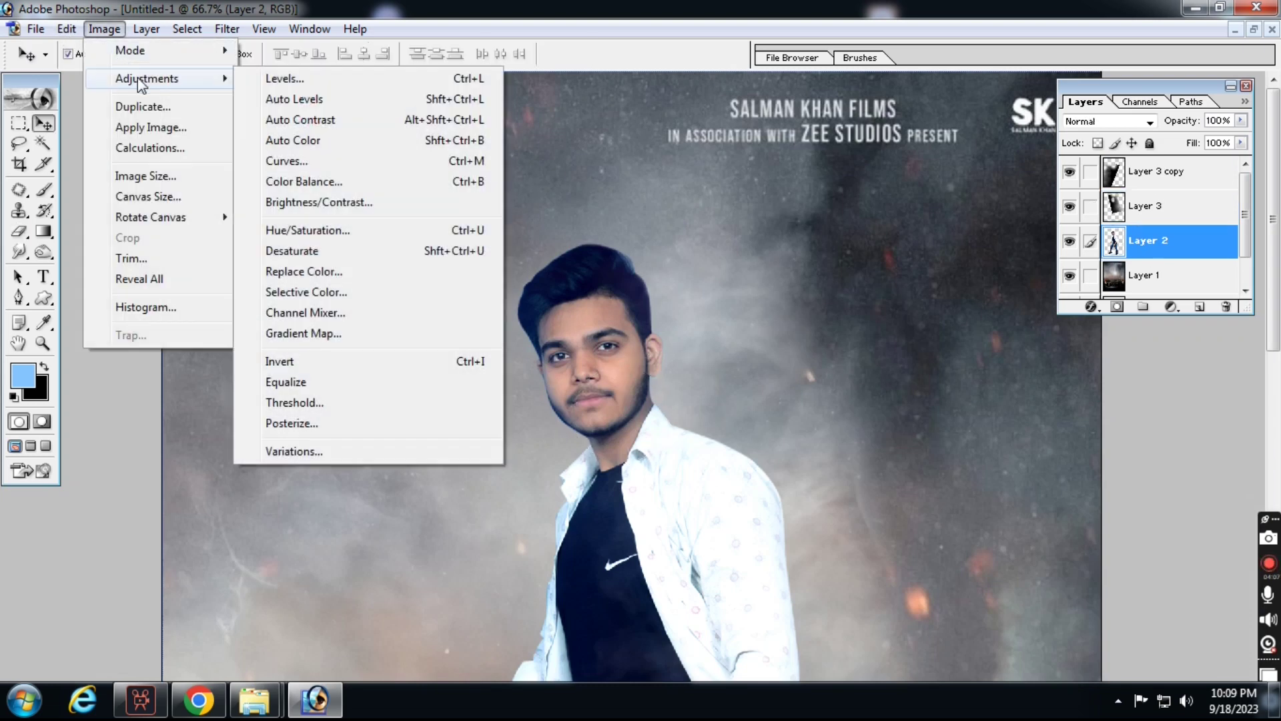
click(343, 292)
click(1068, 261)
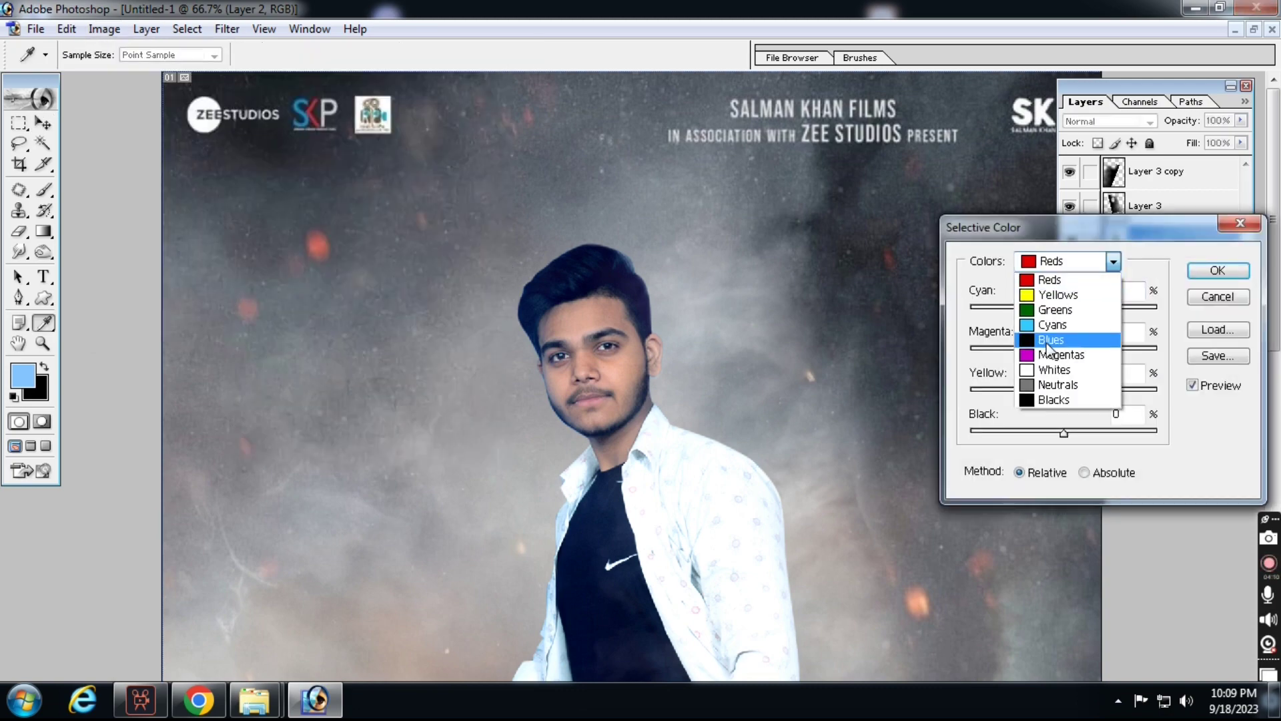
click(1052, 400)
key(ctrl+minus)
drag(1083, 309, 1055, 352)
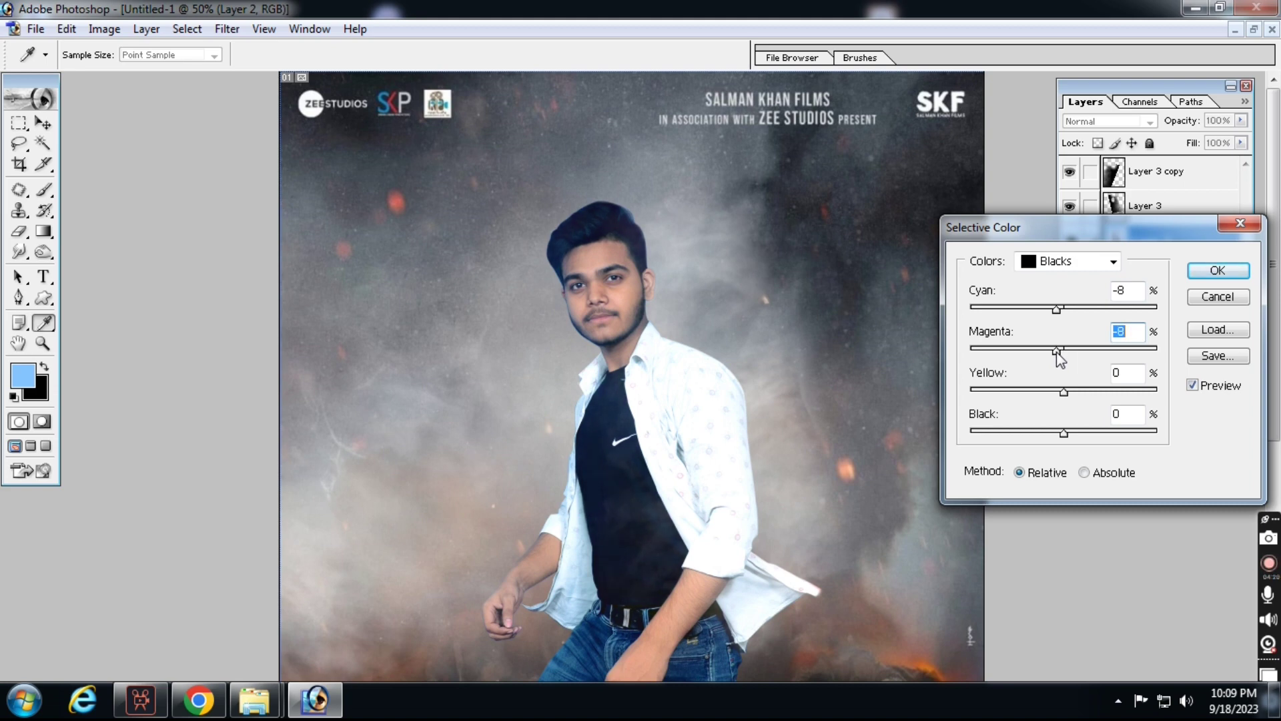
drag(1071, 398, 1052, 433)
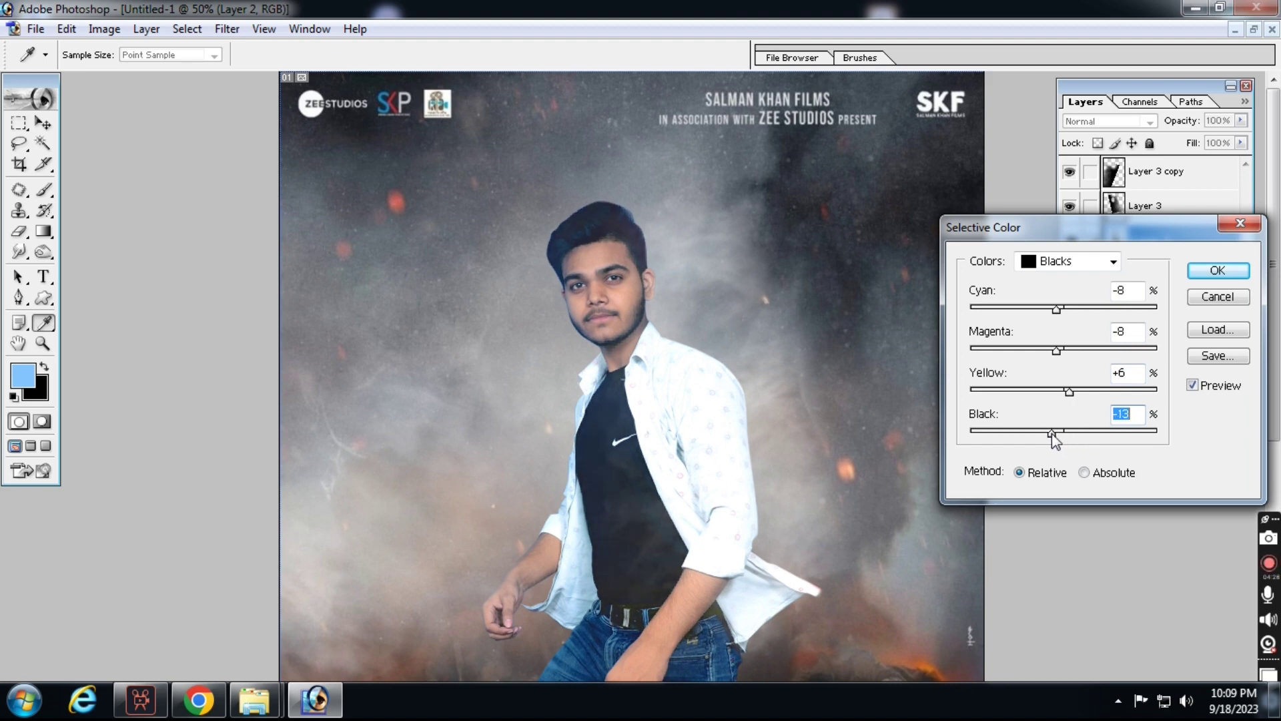
click(1061, 433)
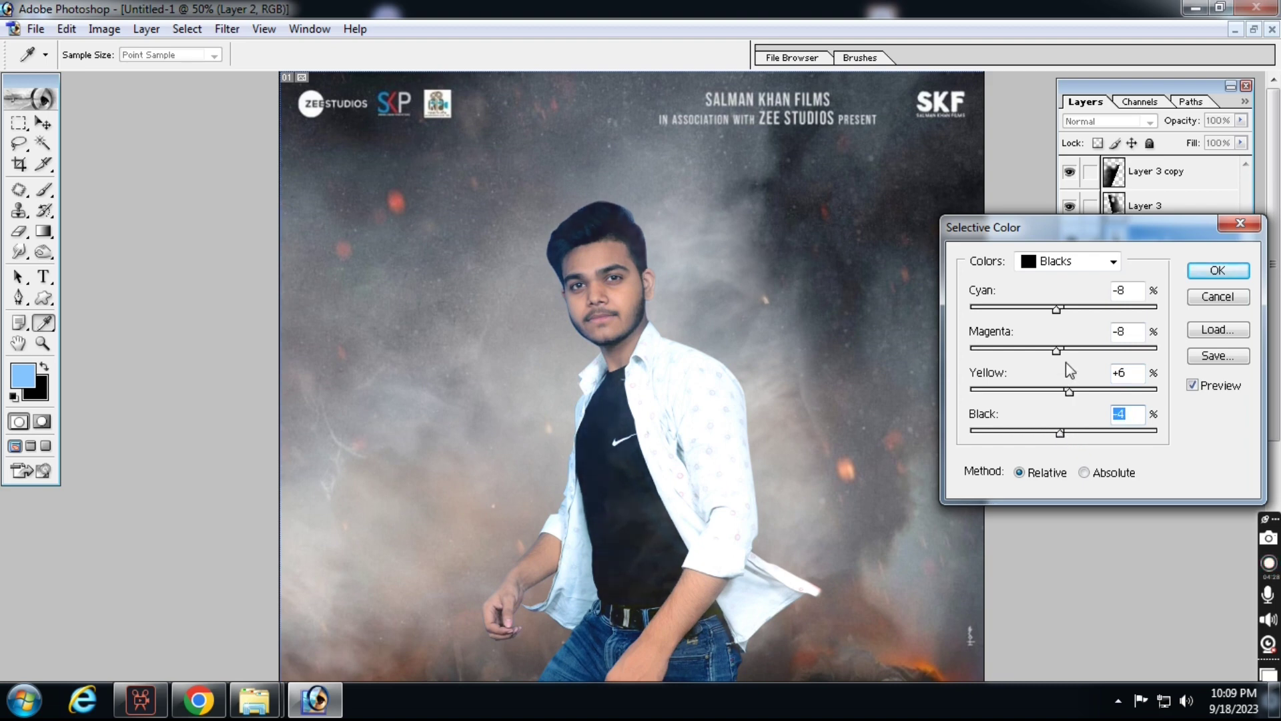
Step: Adjust the man's Neutrals with Cyan +2 plus small shifts of the remaining sliders, and apply the Selective Color correction
click(1068, 264)
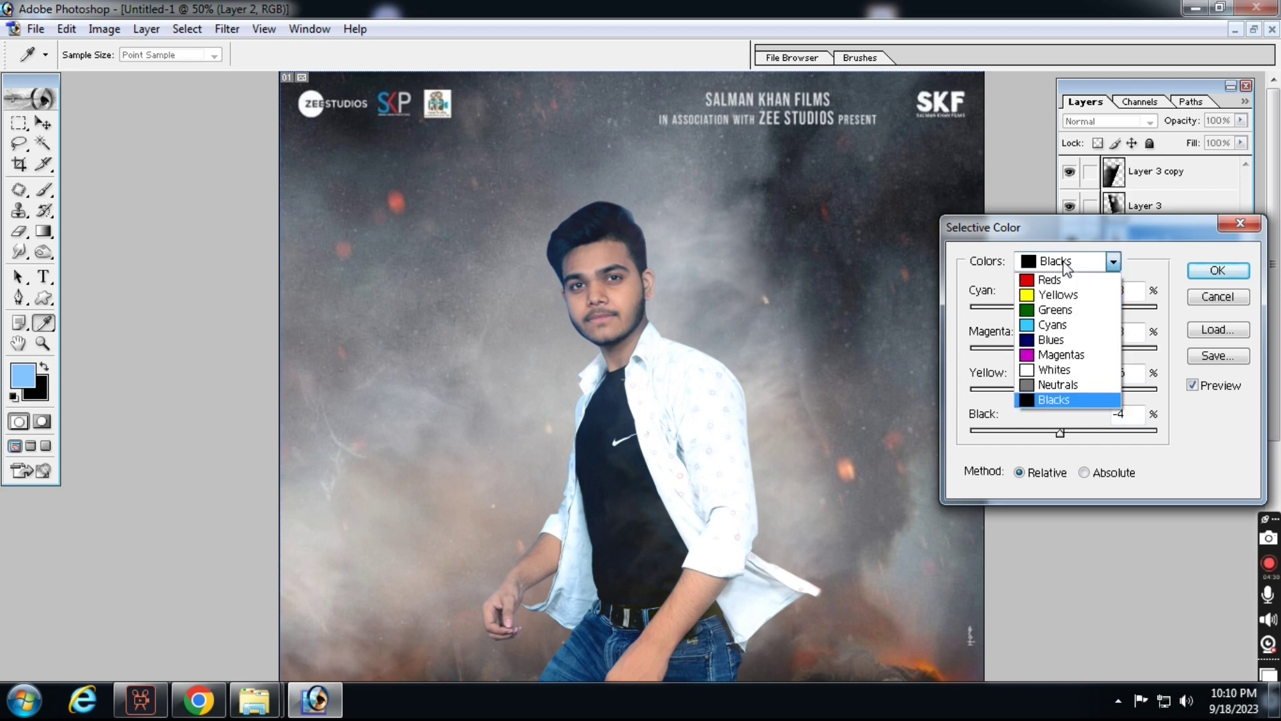
click(1068, 399)
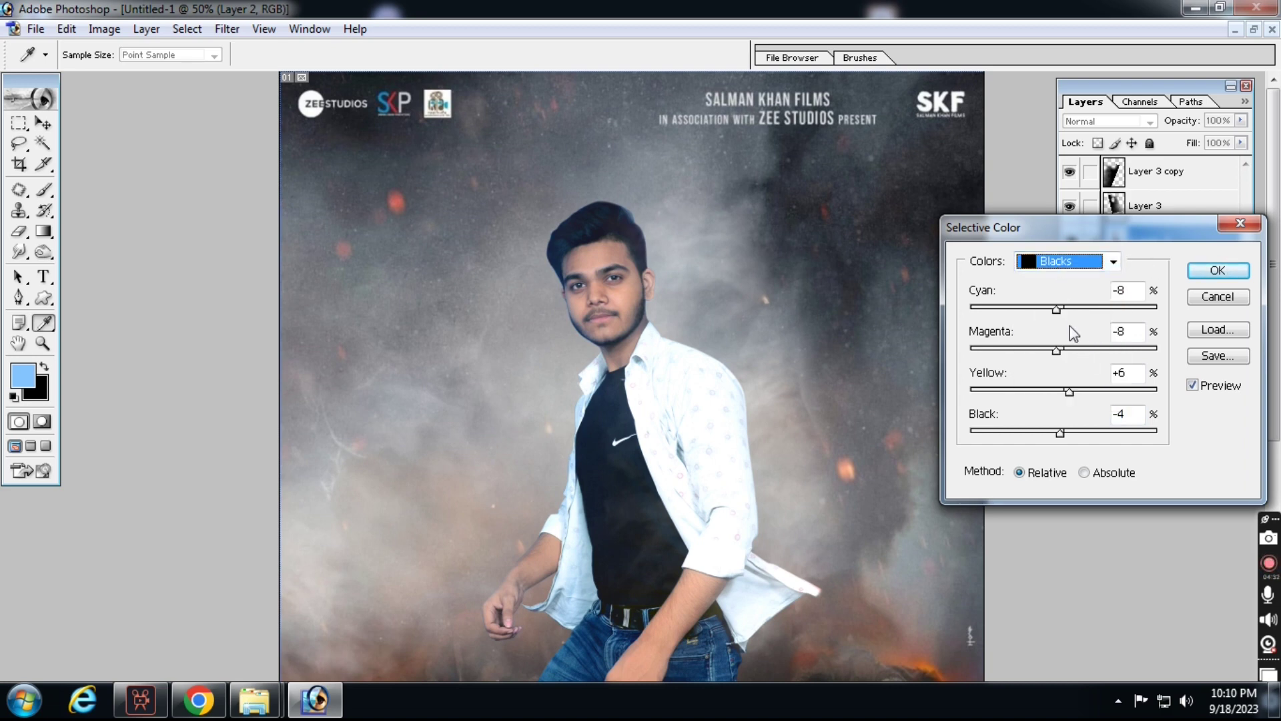
key(Up)
click(1066, 308)
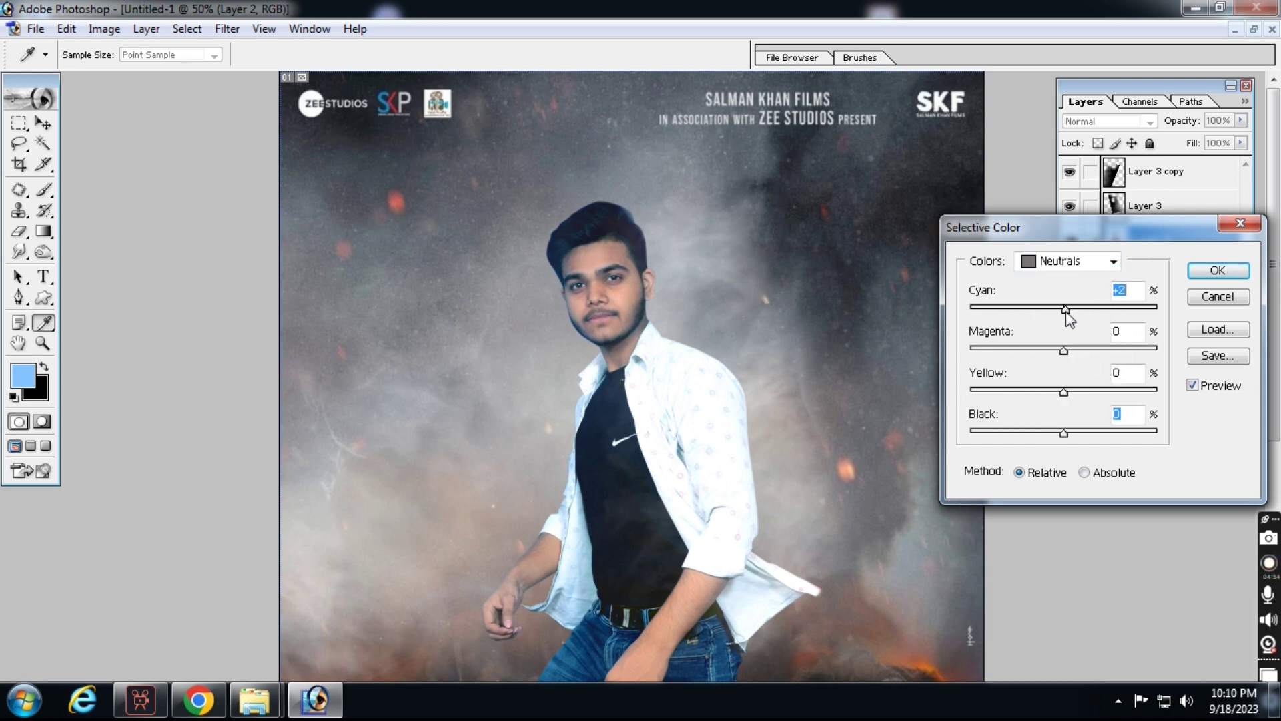
drag(1064, 350, 1060, 433)
click(1217, 270)
key(v)
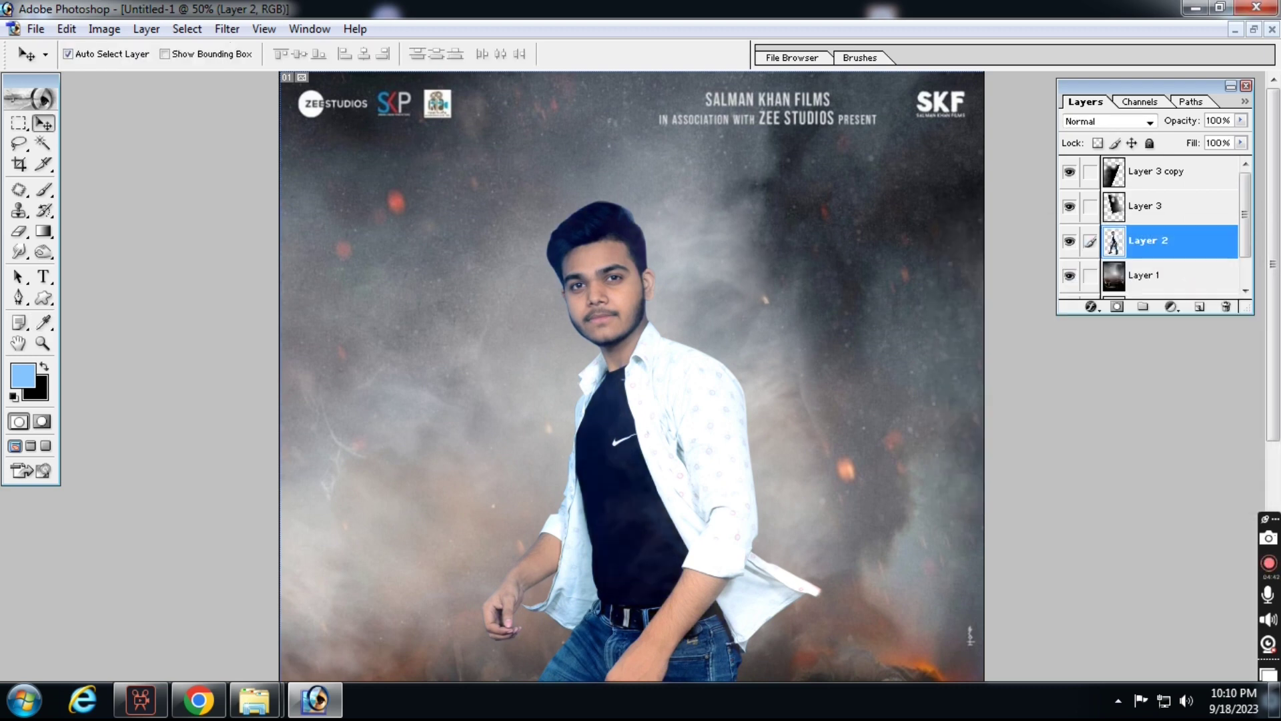
Step: Compare the man with and without the Selective Color correction and undo it
key(ctrl+minus)
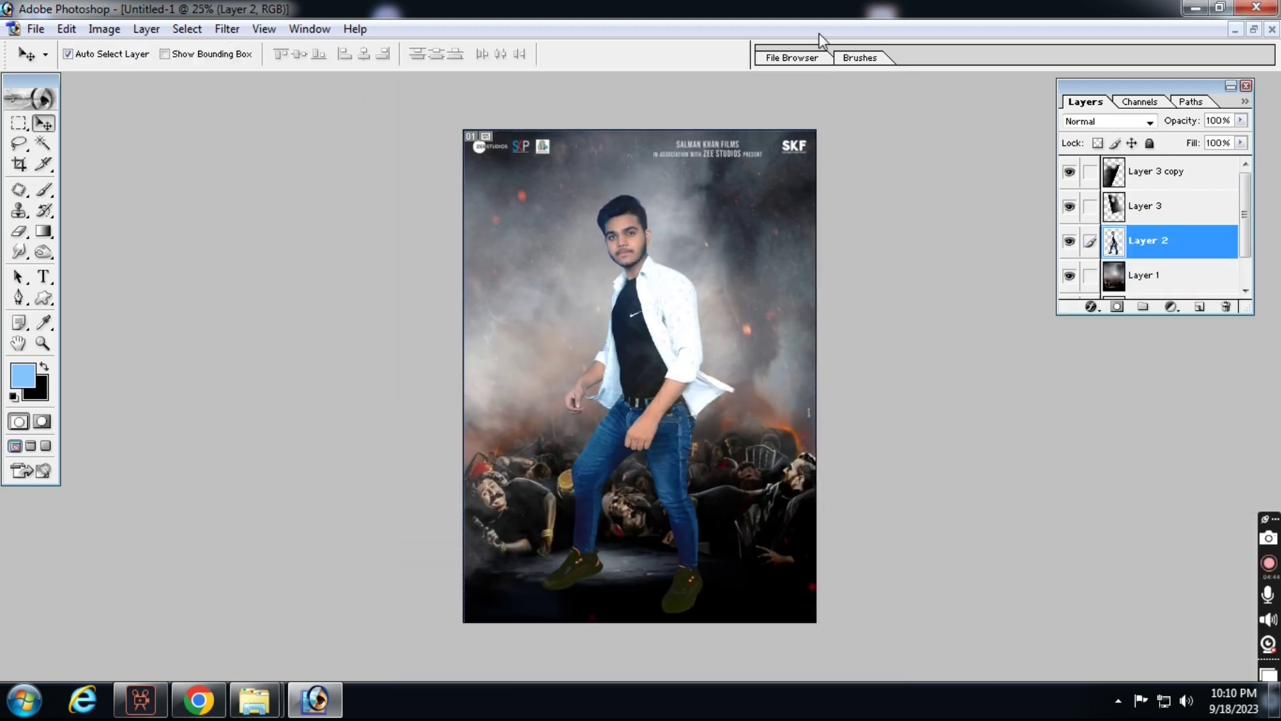
key(ctrl+z)
key(ctrl+z)
key(ctrl+z)
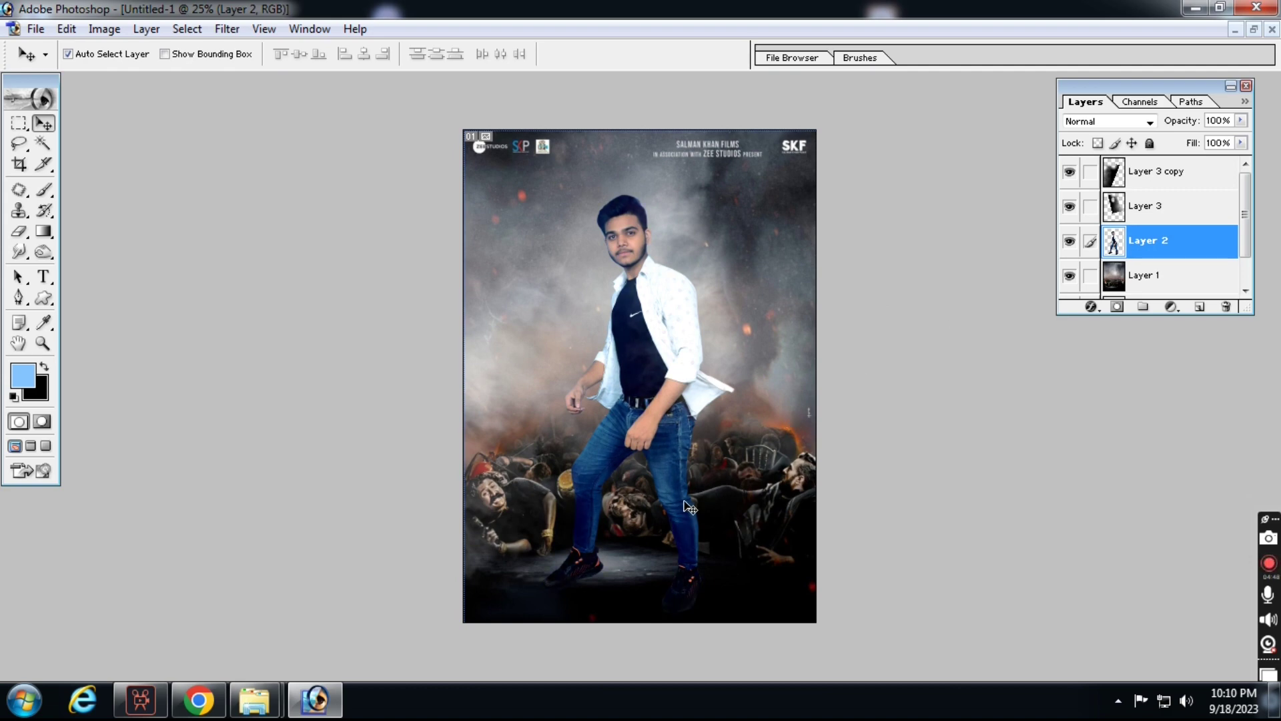
key(m)
drag(723, 437, 724, 438)
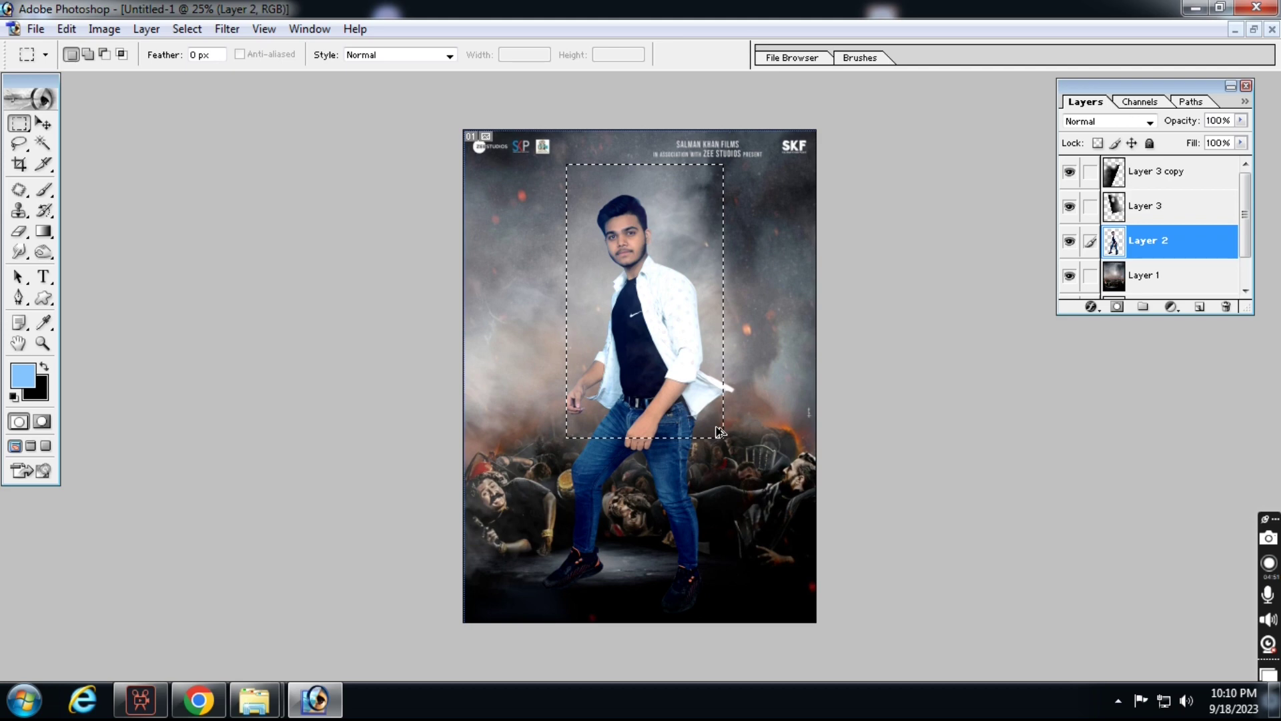
key(ctrl+d)
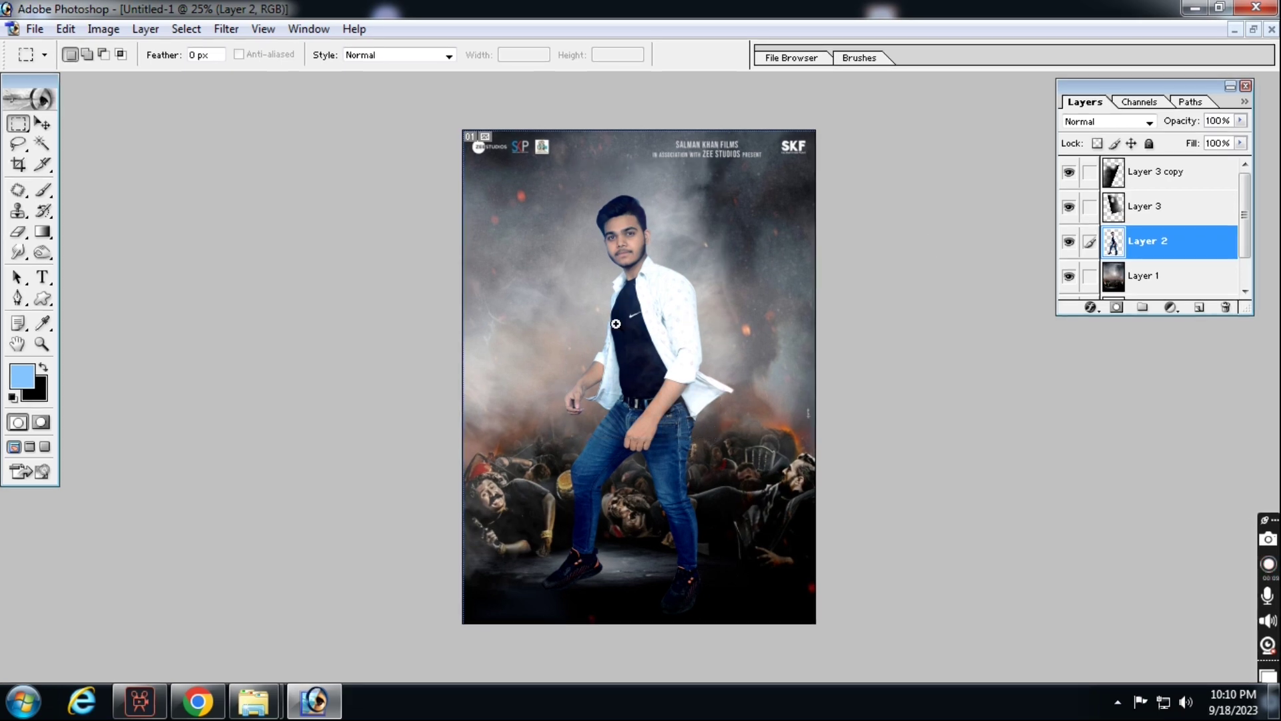
drag(616, 324, 792, 401)
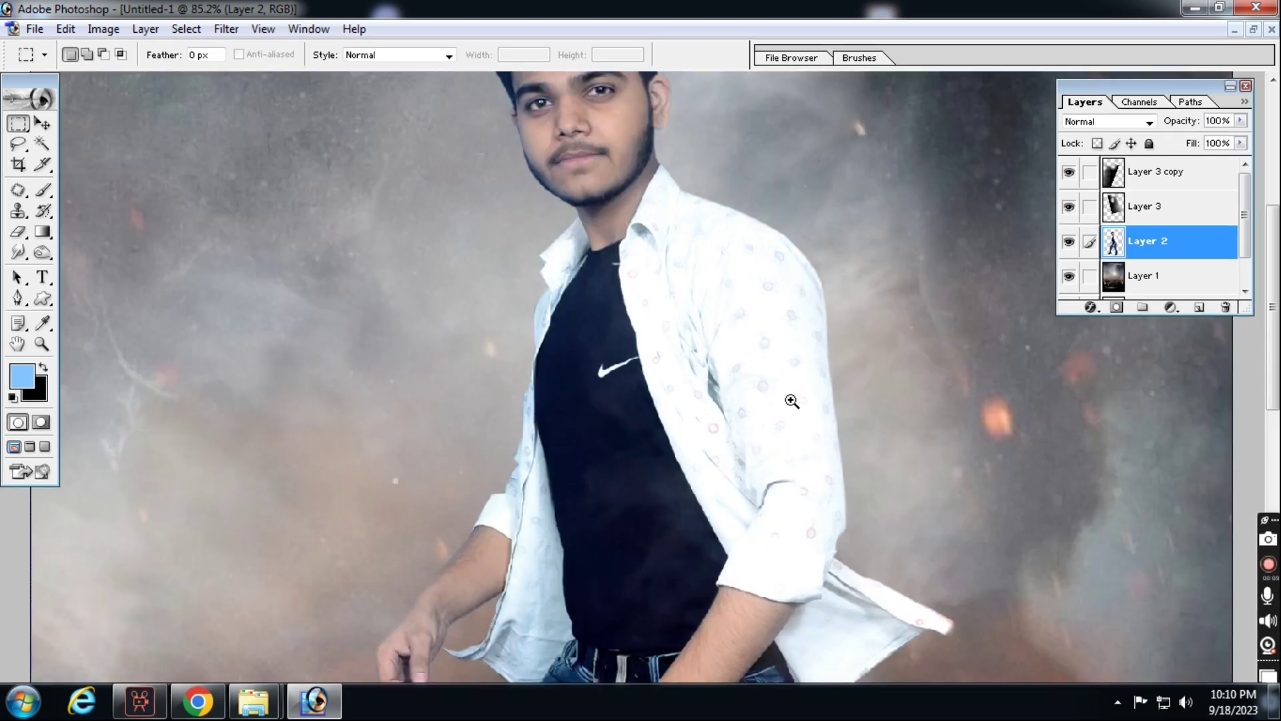
key(ctrl+minus)
key(ctrl+minus)
key(ctrl+minus)
key(v)
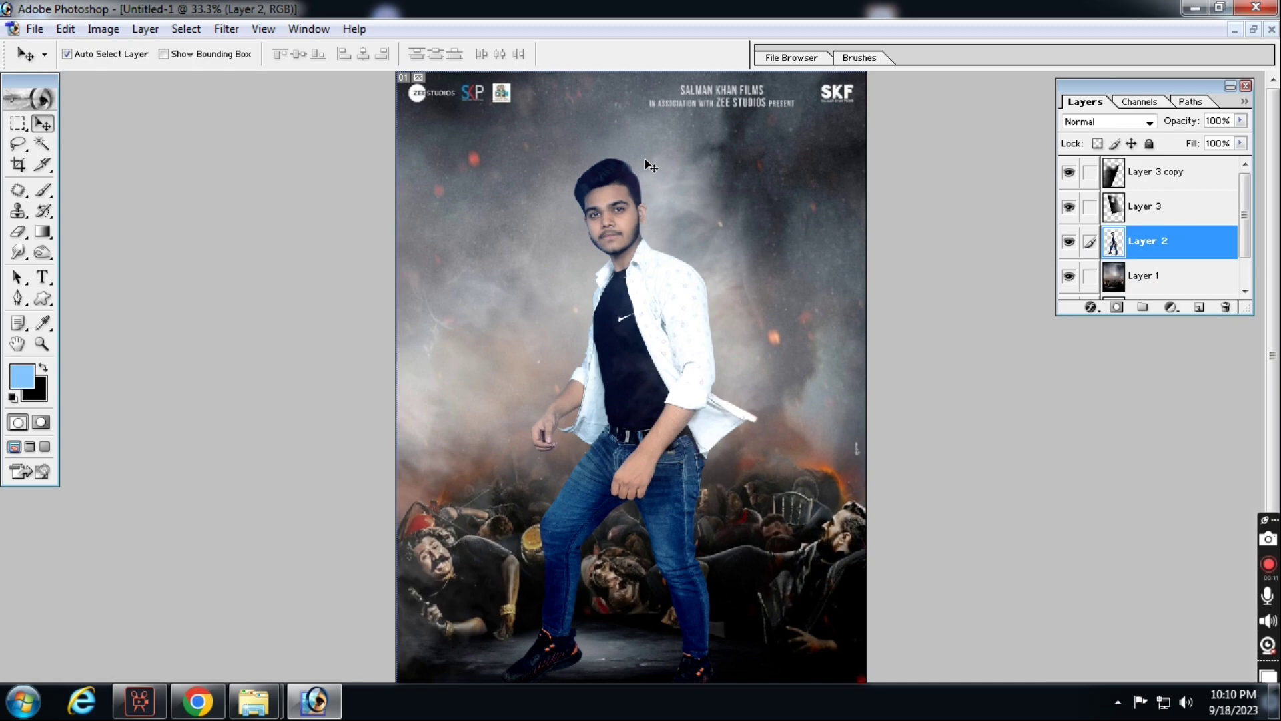
key(ctrl+minus)
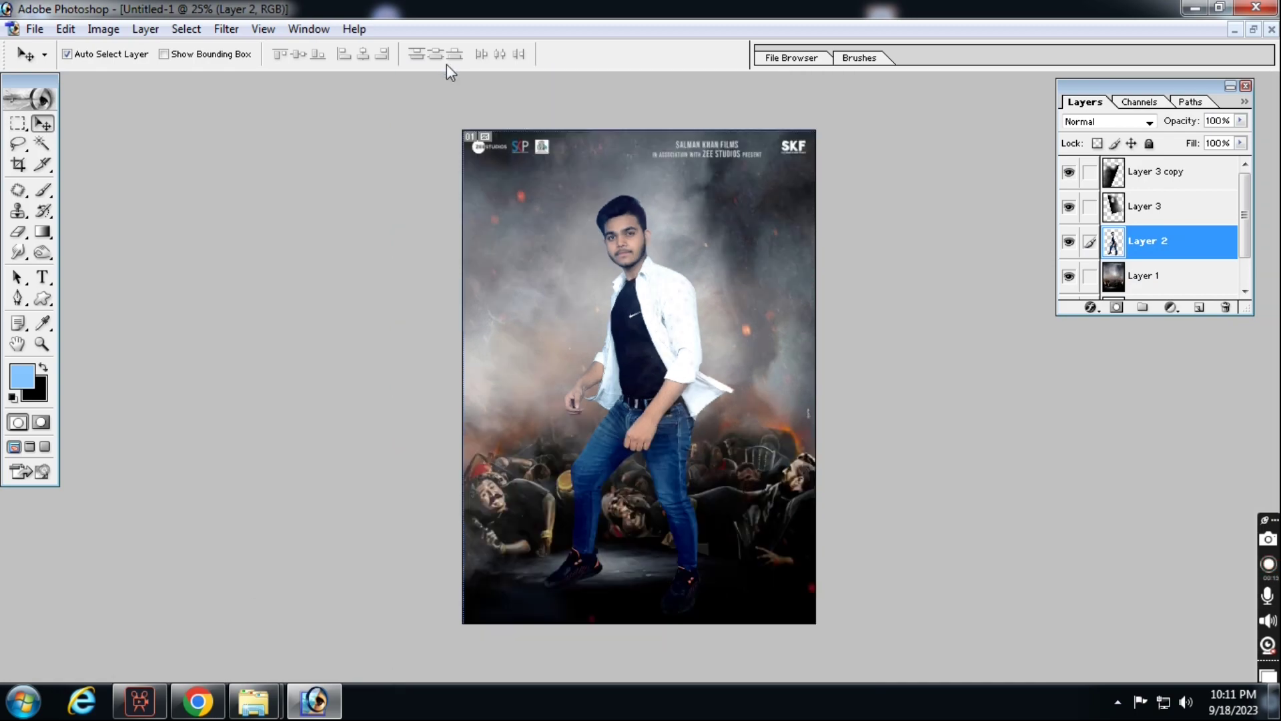
Step: Open the RADHE title PSD from the New folder in Downloads through File Explorer, and return to Photoshop
mouse_move(253, 700)
click(222, 615)
double_click(214, 149)
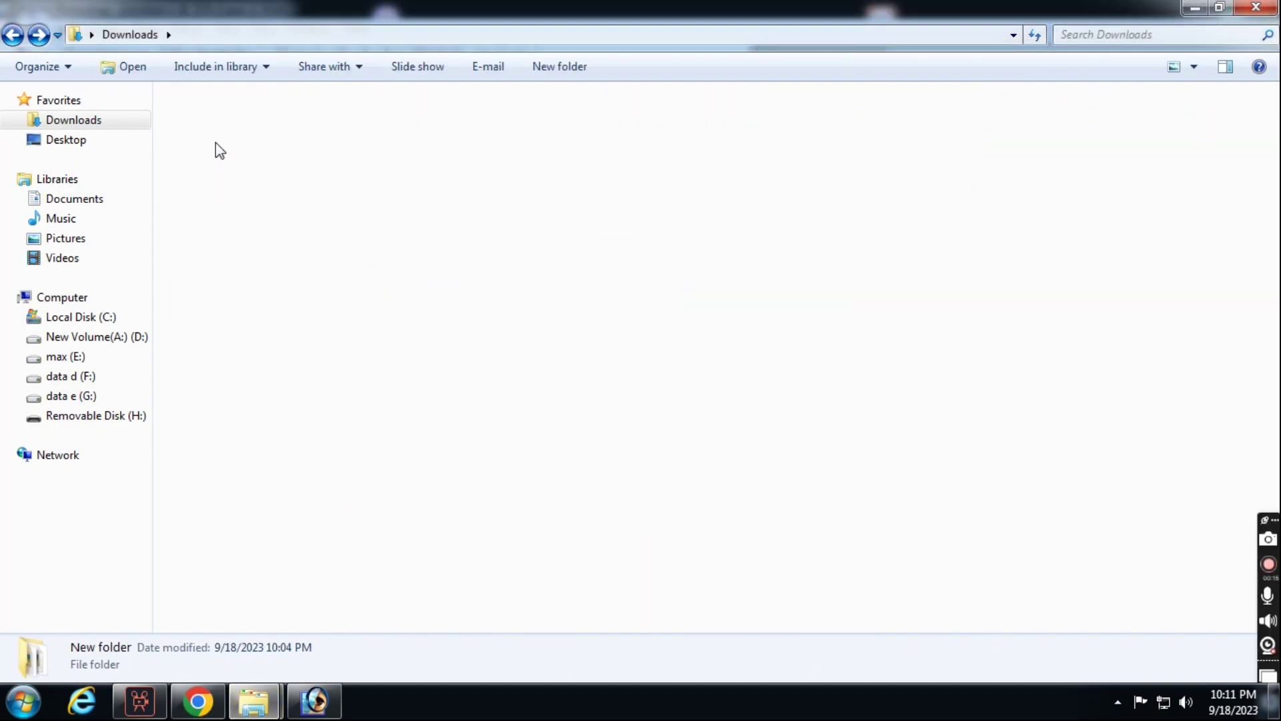
drag(319, 179, 331, 395)
scroll(654, 129, down, 1)
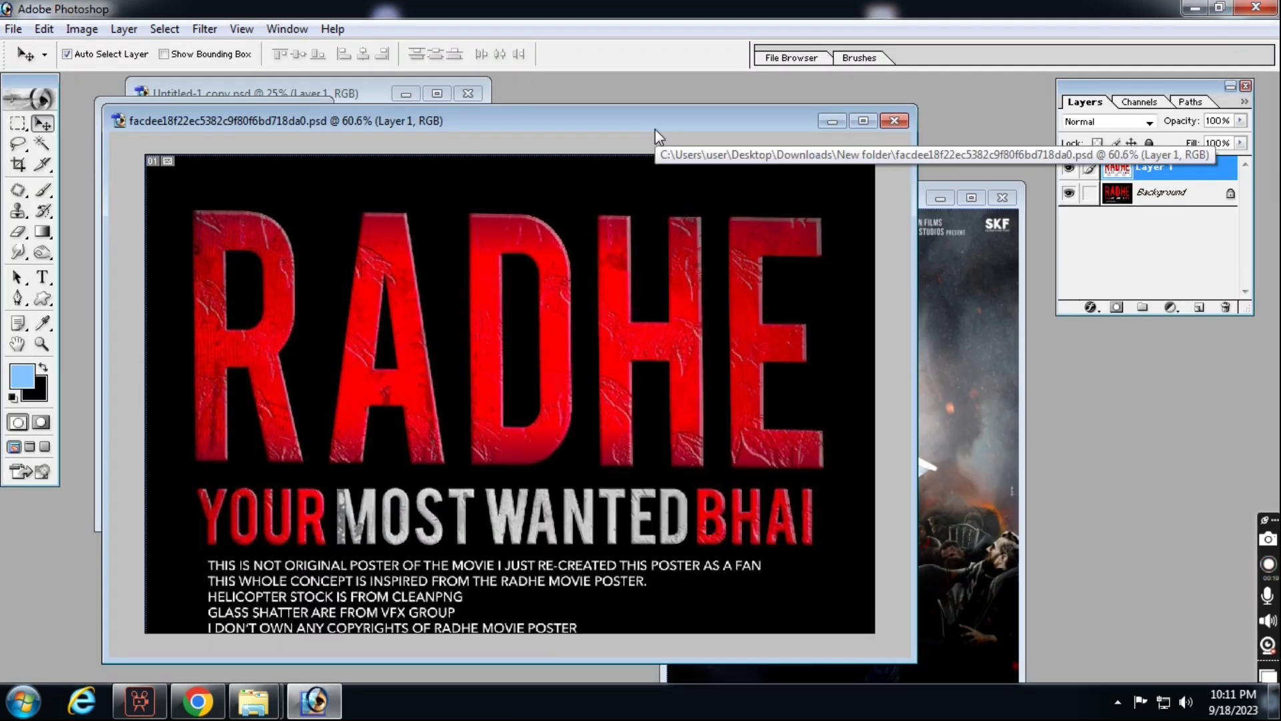
key(m)
drag(167, 195, 946, 548)
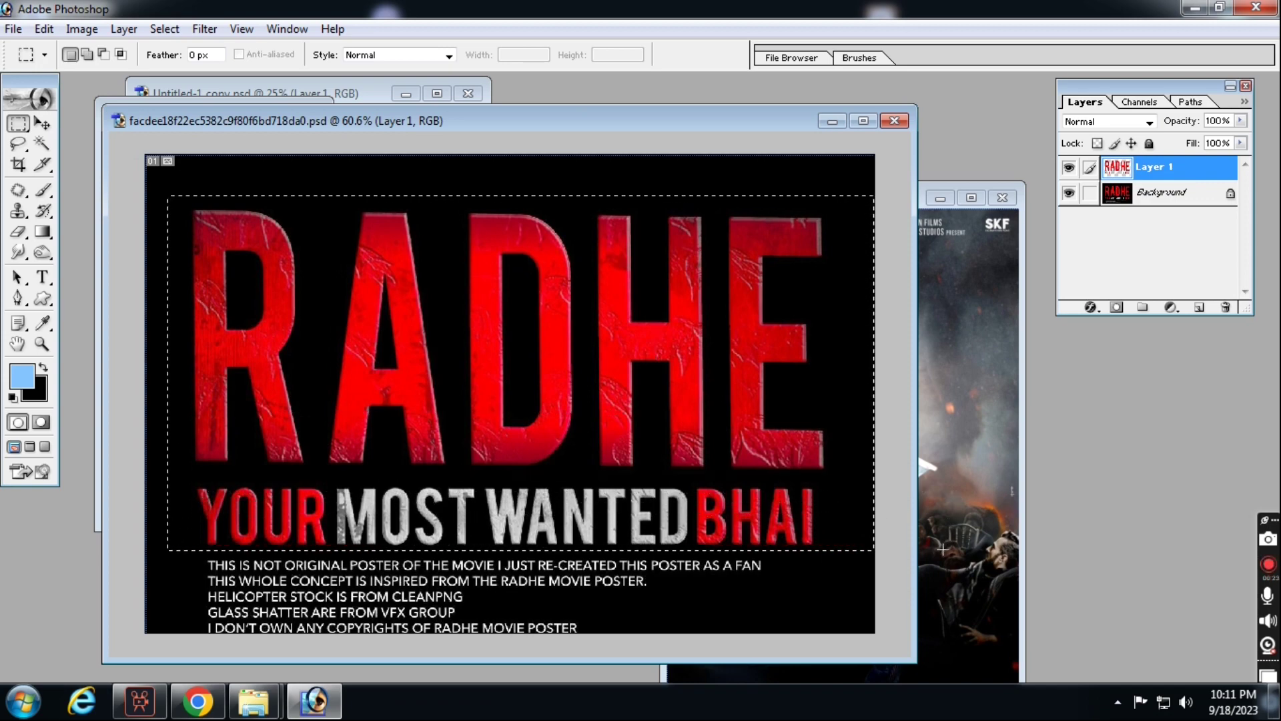
key(ctrl+d)
Step: Copy the RADHE title layer into the Untitled-1 poster and move it over the man's legs
key(v)
drag(610, 342, 952, 405)
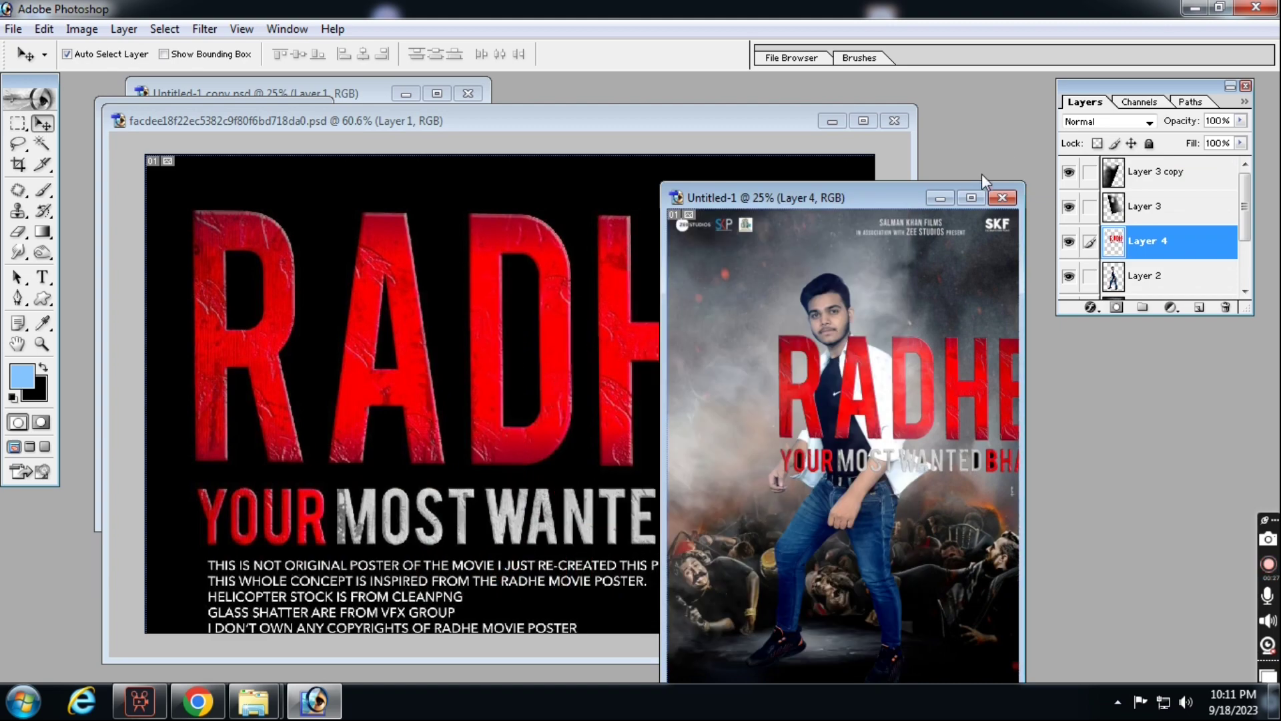
click(972, 198)
drag(727, 317, 665, 477)
Step: Scale the RADHE title down and center it across the man's legs in the lower part of the poster
key(ctrl+t)
drag(762, 418, 684, 475)
drag(746, 443, 712, 483)
key(Return)
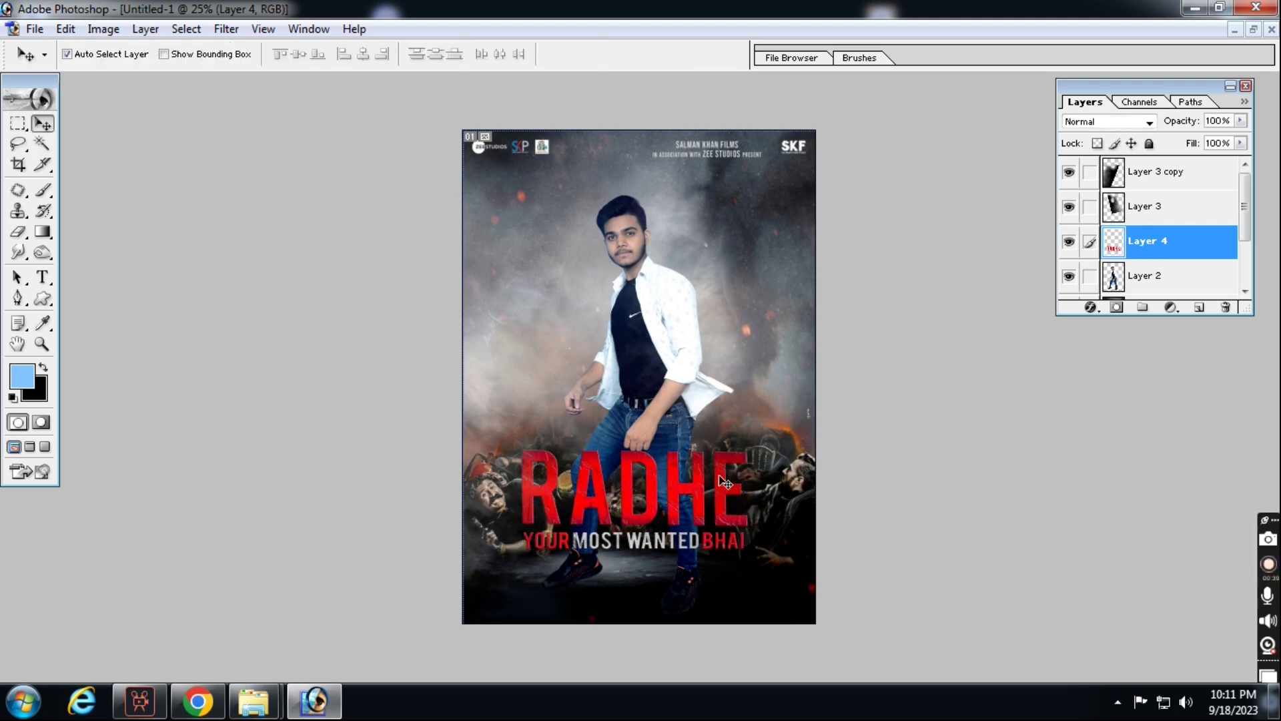
Step: Arrange the credits document beside the poster and slightly enlarge the poster's Layer 3 copy smoke
mouse_move(252, 699)
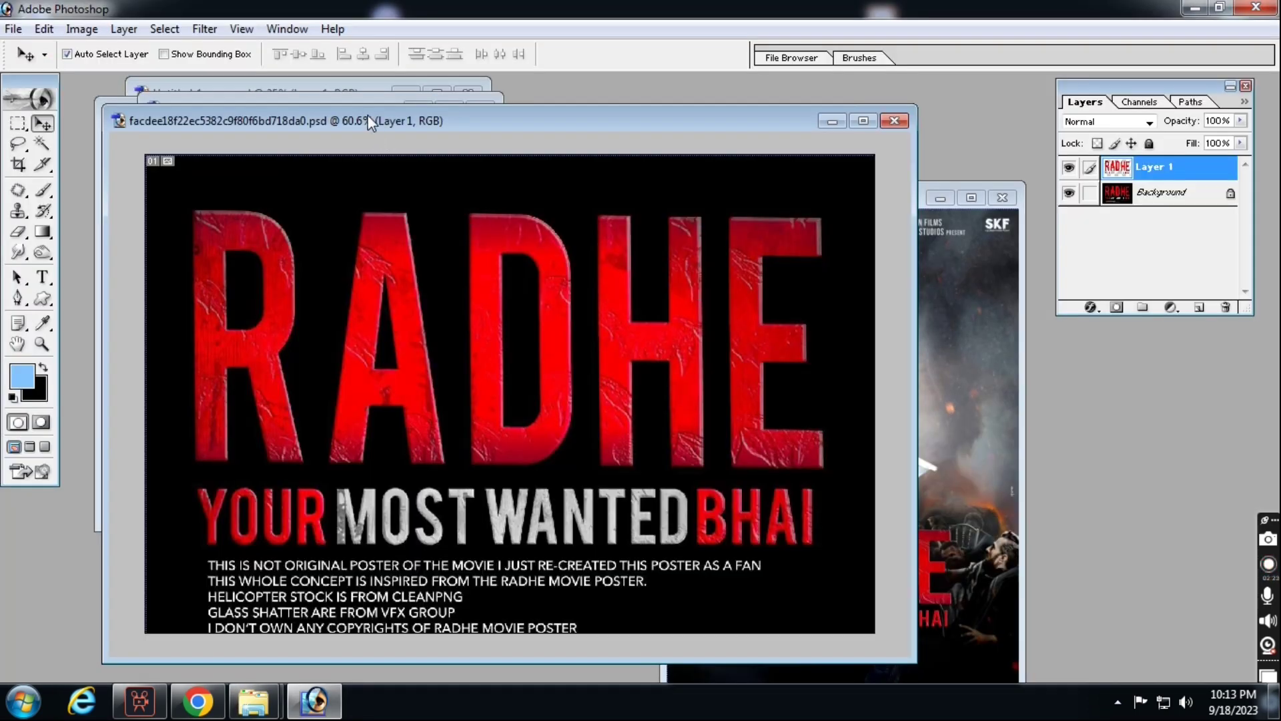
drag(369, 122, 144, 266)
click(385, 429)
click(874, 441)
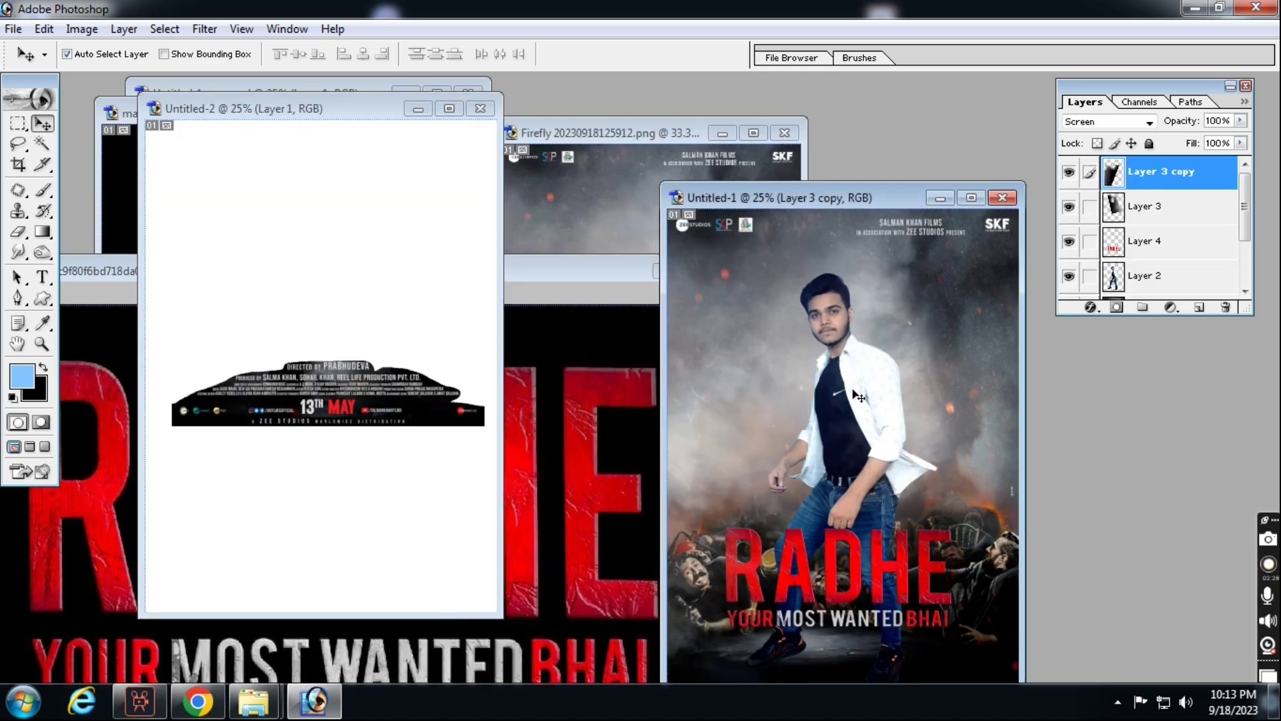
key(ctrl+t)
drag(938, 239, 954, 225)
key(Return)
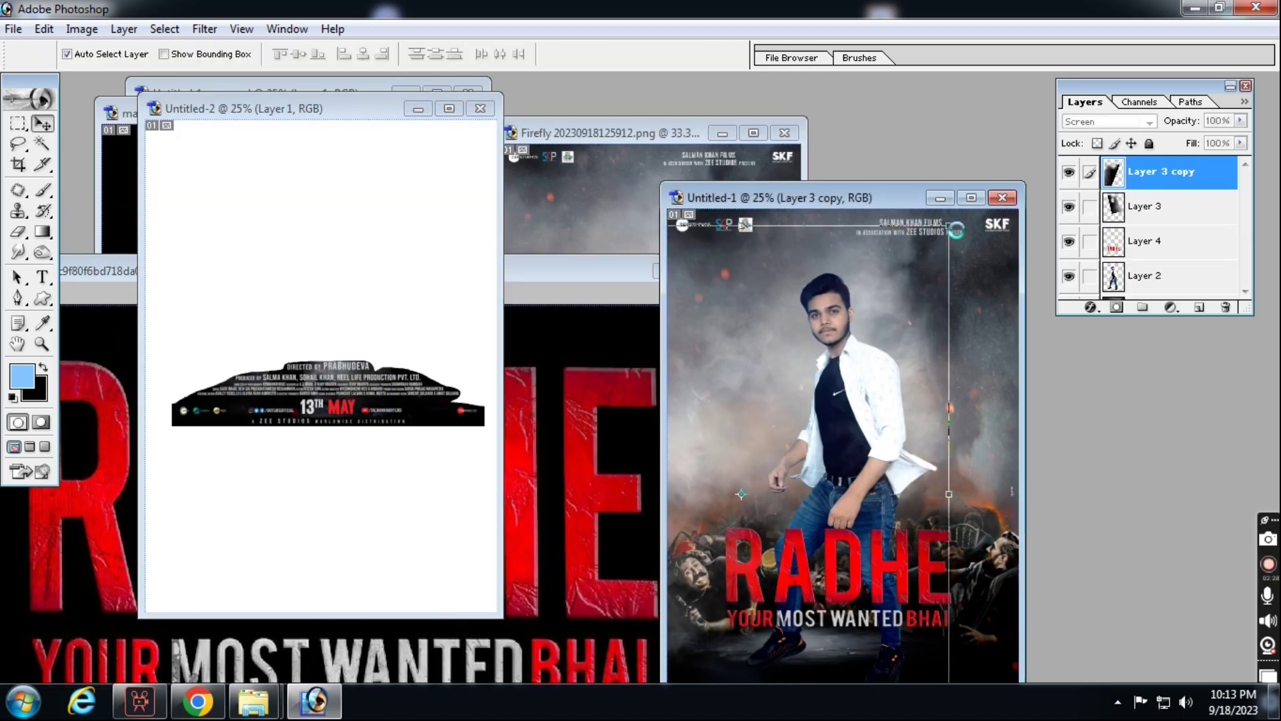
Step: Scale the man's layer up to about 107.4% and nudge the RADHE title slightly upward
click(1107, 283)
key(ctrl+t)
drag(939, 272, 954, 242)
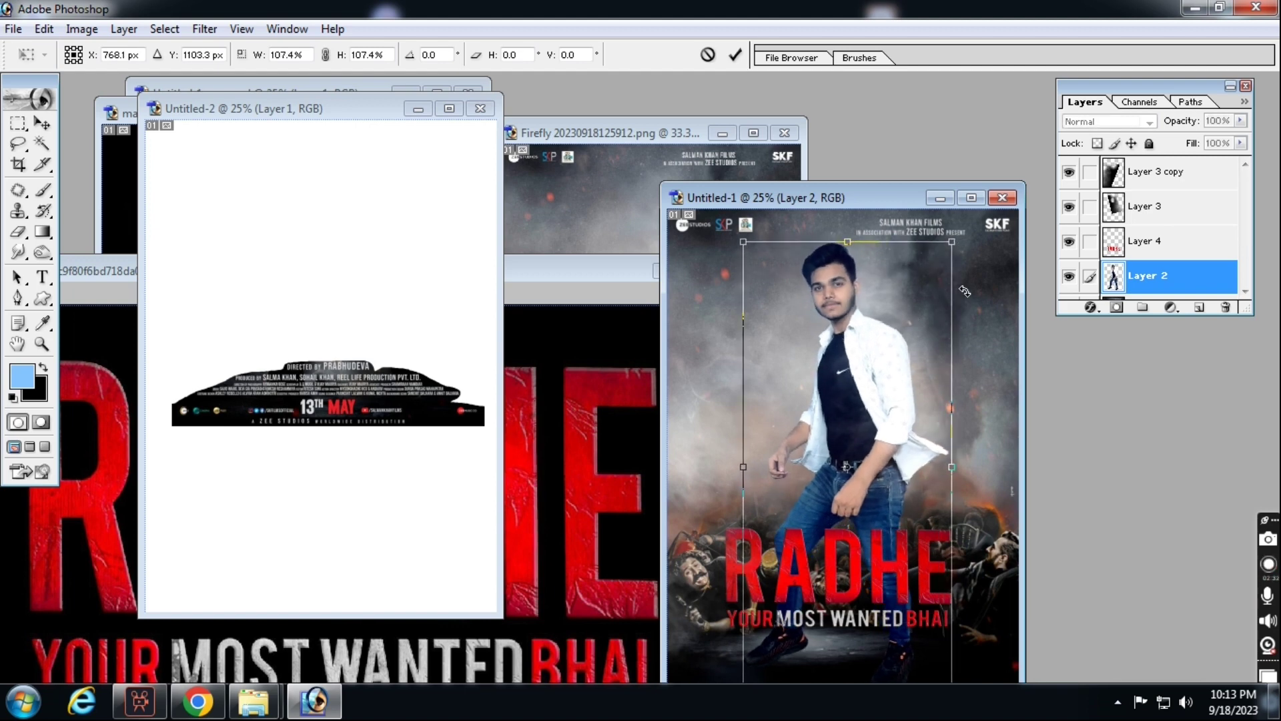
key(Return)
click(860, 563)
drag(854, 566, 856, 557)
Step: Copy the credits block from Untitled-2 into the poster and place it below the YOUR MOST WANTED BHAI tagline
click(362, 413)
drag(367, 418, 846, 637)
click(972, 199)
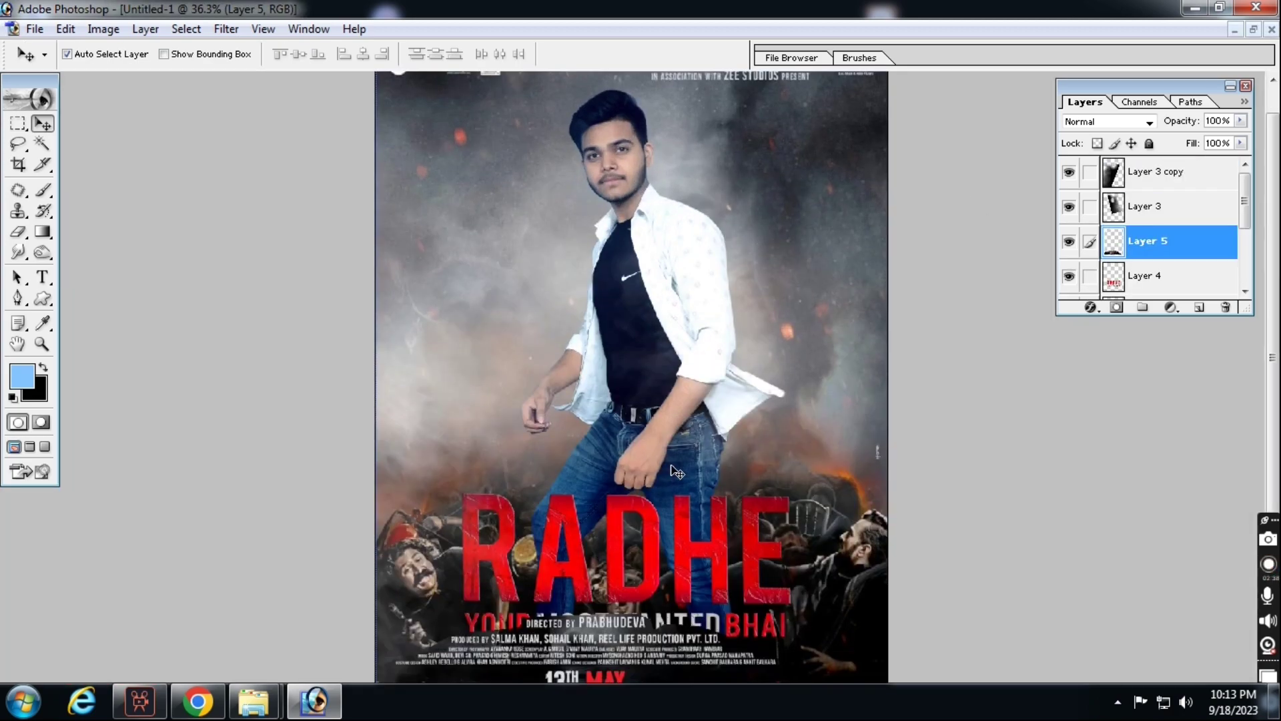
drag(652, 563, 657, 605)
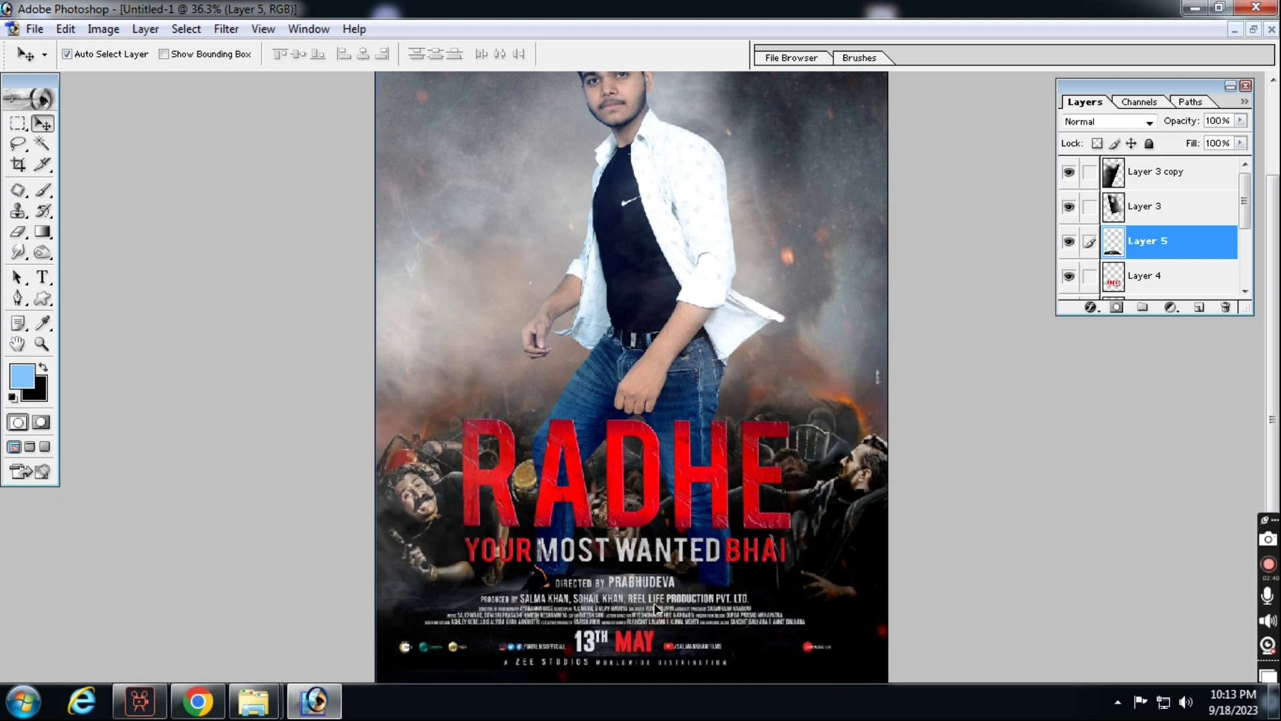
Step: Enlarge the credits block to about 113.5% and fit it across the poster's full width along the bottom edge
key(ctrl+t)
drag(846, 576, 894, 573)
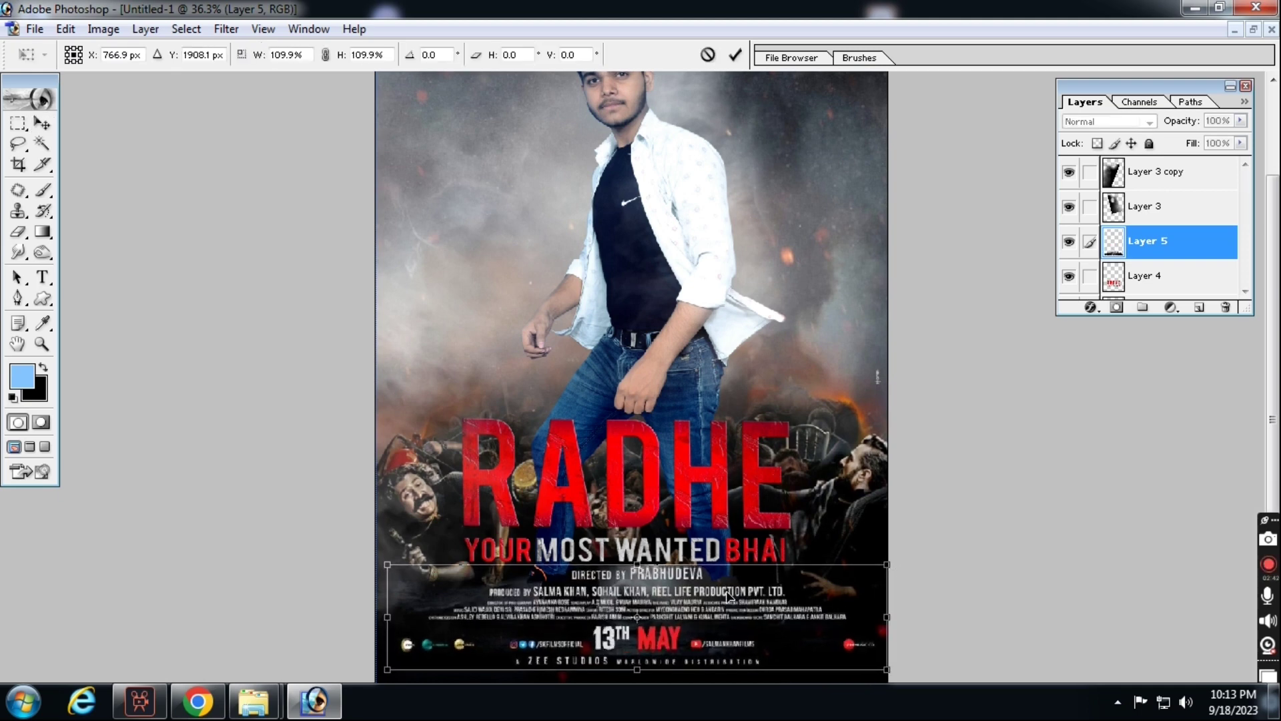
drag(728, 592, 730, 604)
drag(885, 574, 901, 571)
drag(830, 613, 818, 612)
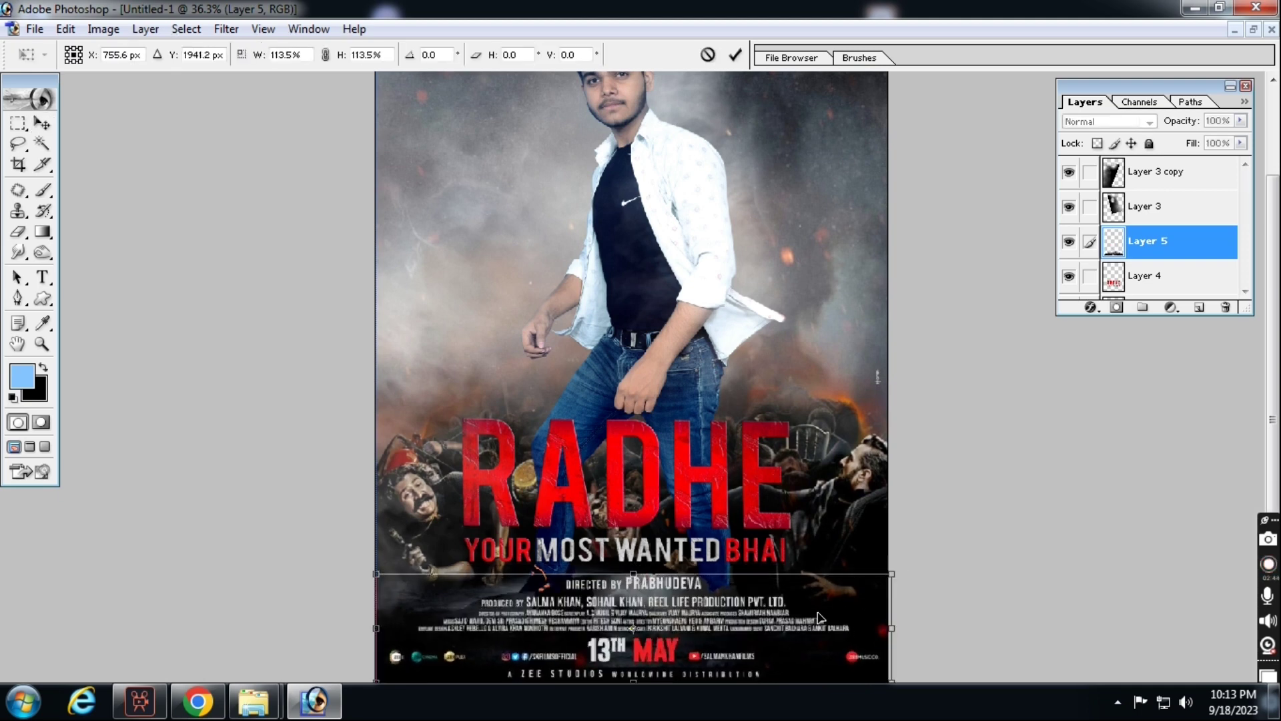
key(Return)
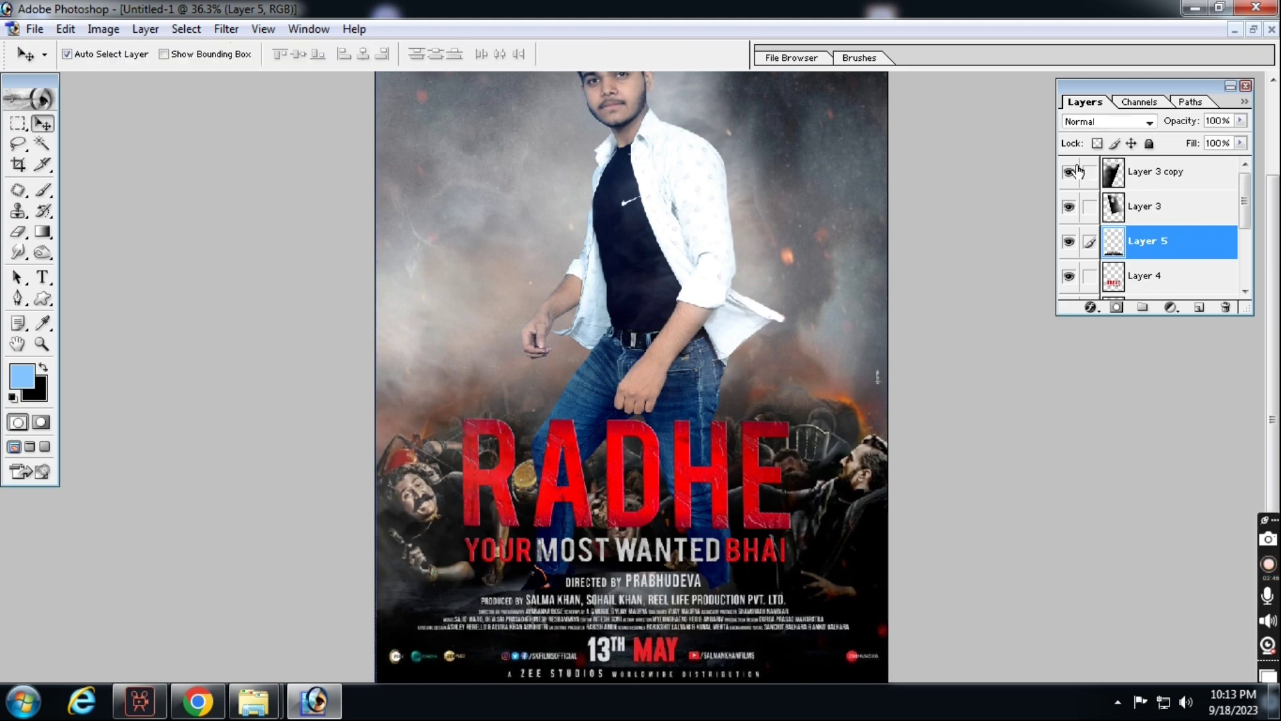
Step: Set the credits layer's blend mode to Screen and check the lettering up close
click(1104, 122)
click(1098, 239)
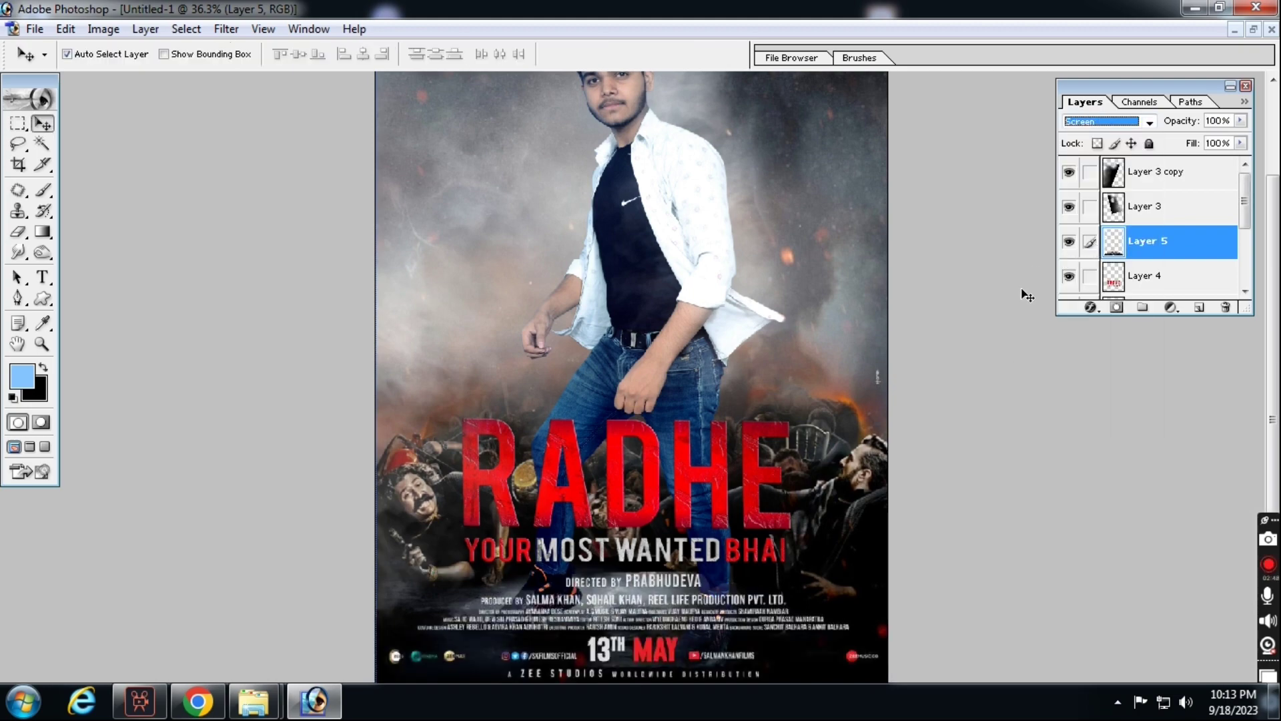
drag(552, 544, 764, 677)
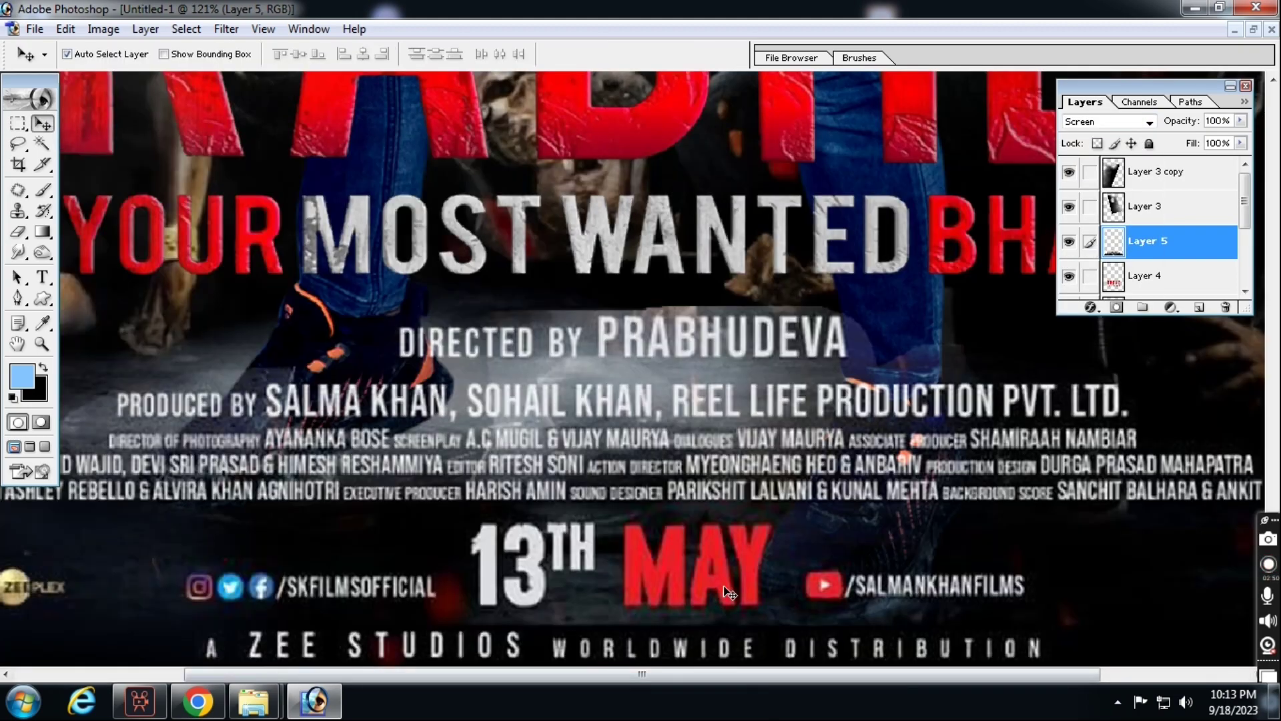
Step: Add a new empty layer directly above the man's layer, Layer 2
key(ctrl+0)
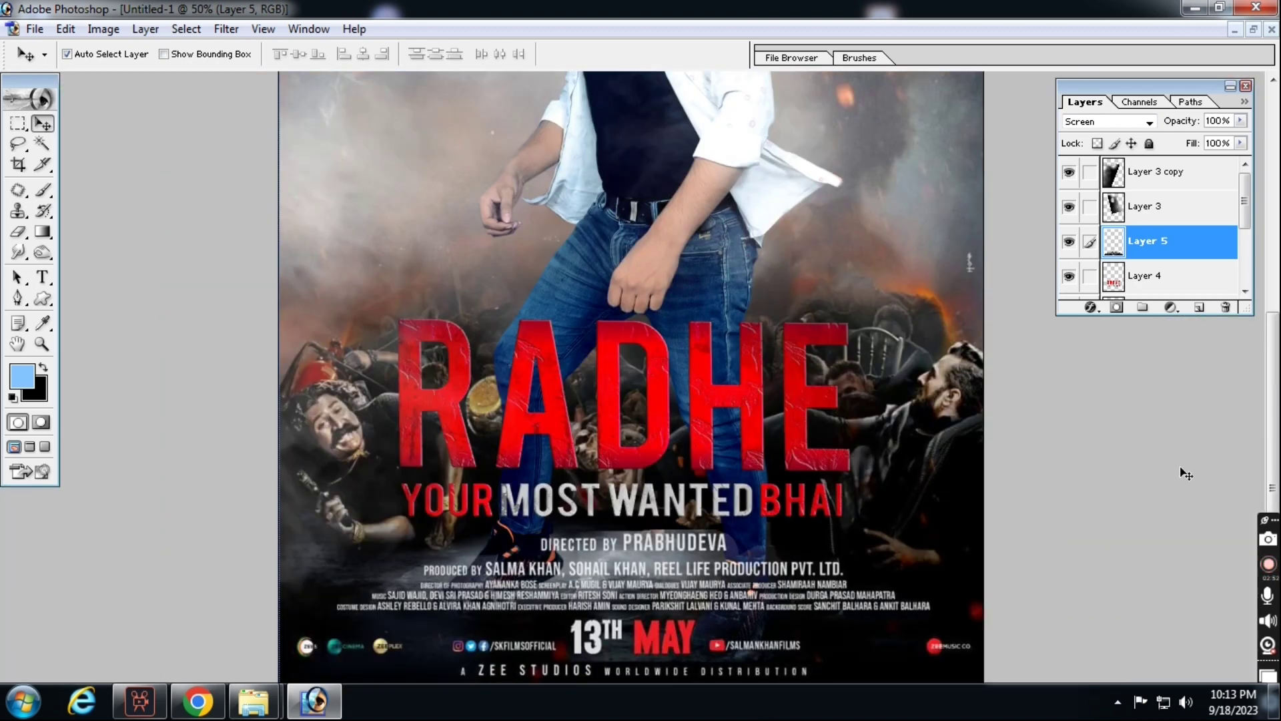
key(ctrl+minus)
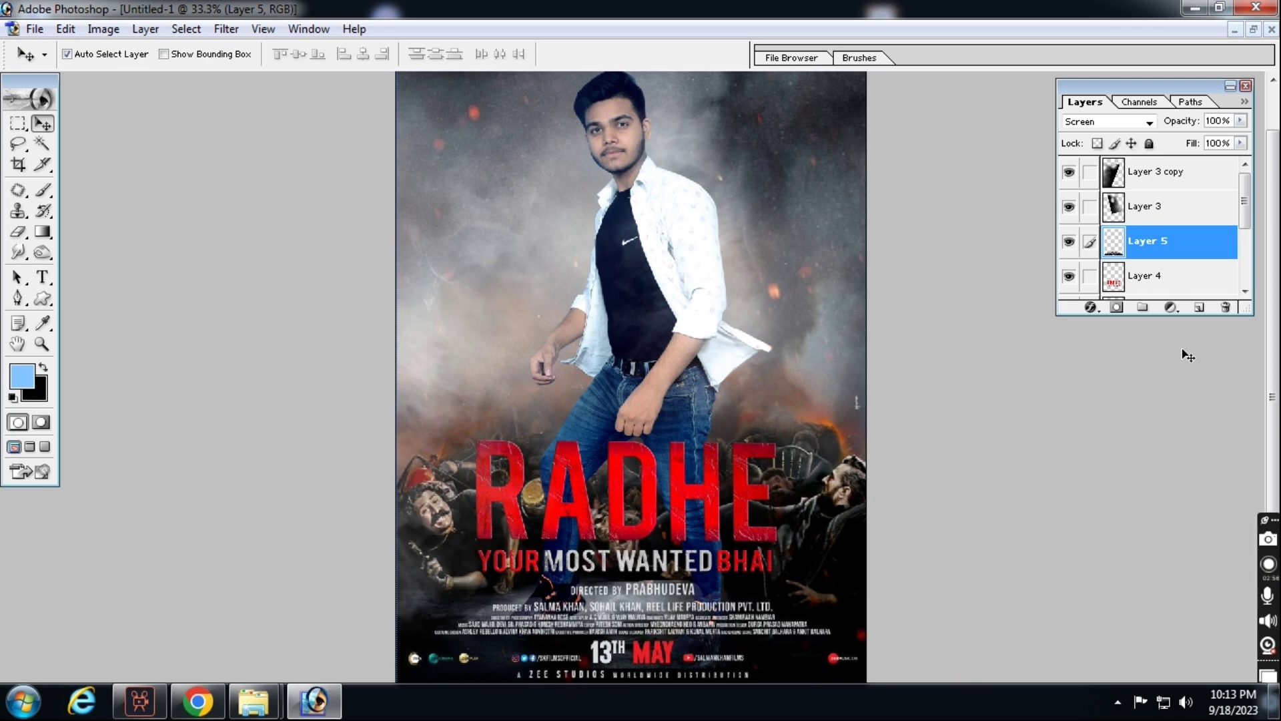
scroll(1179, 276, down, 3)
click(1139, 218)
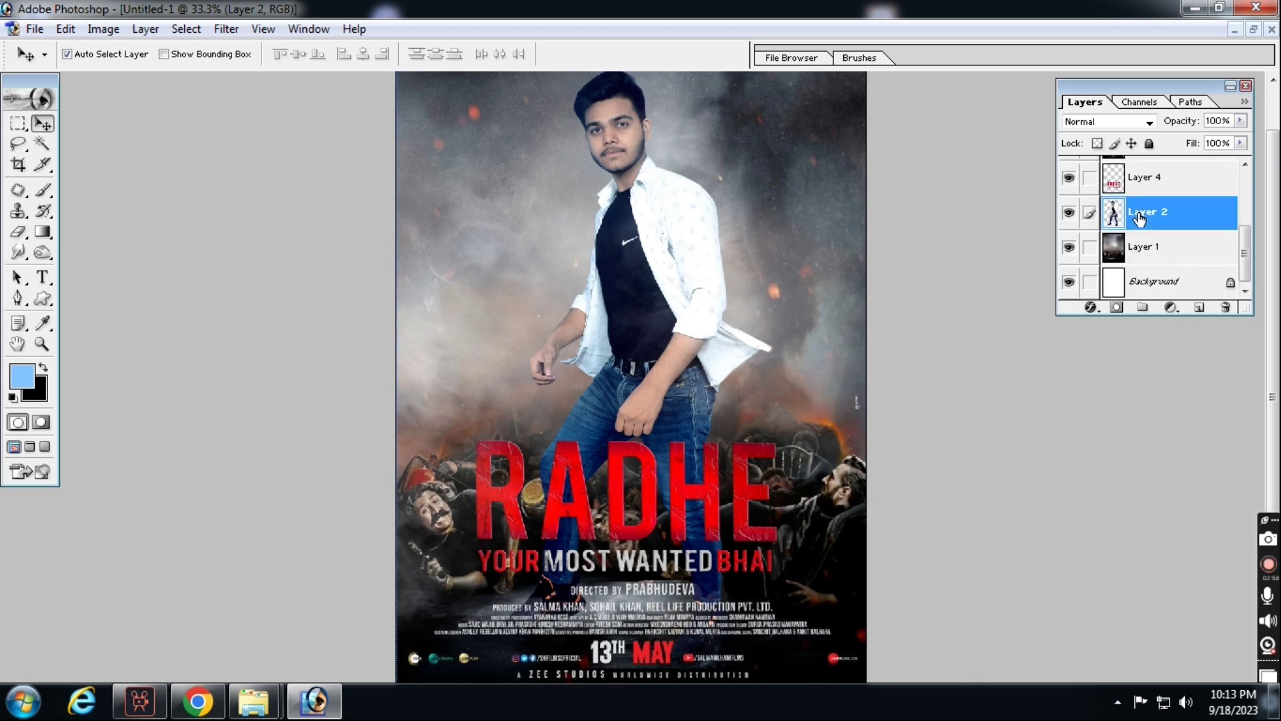
key(ctrl+shift+alt+n)
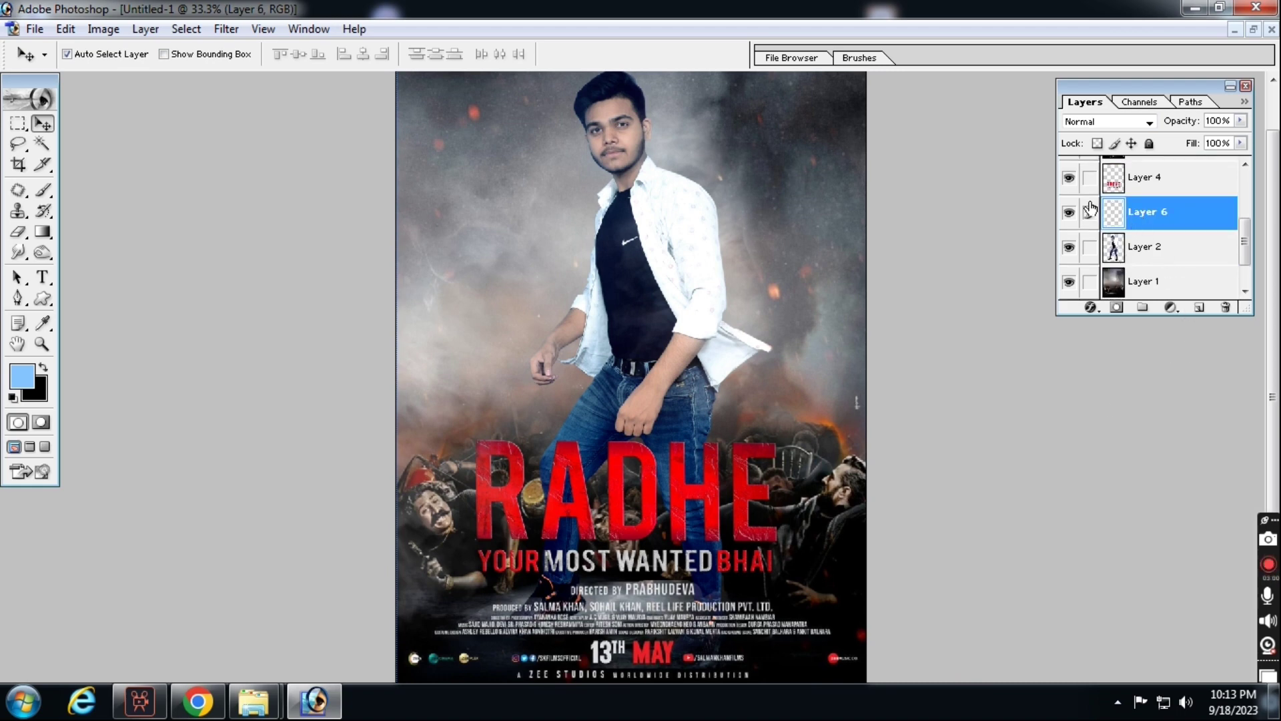
Step: Darken the man's lower legs and the area behind the credits on the new layer with a black 700-pixel brush at 50% opacity
key(b)
key(x)
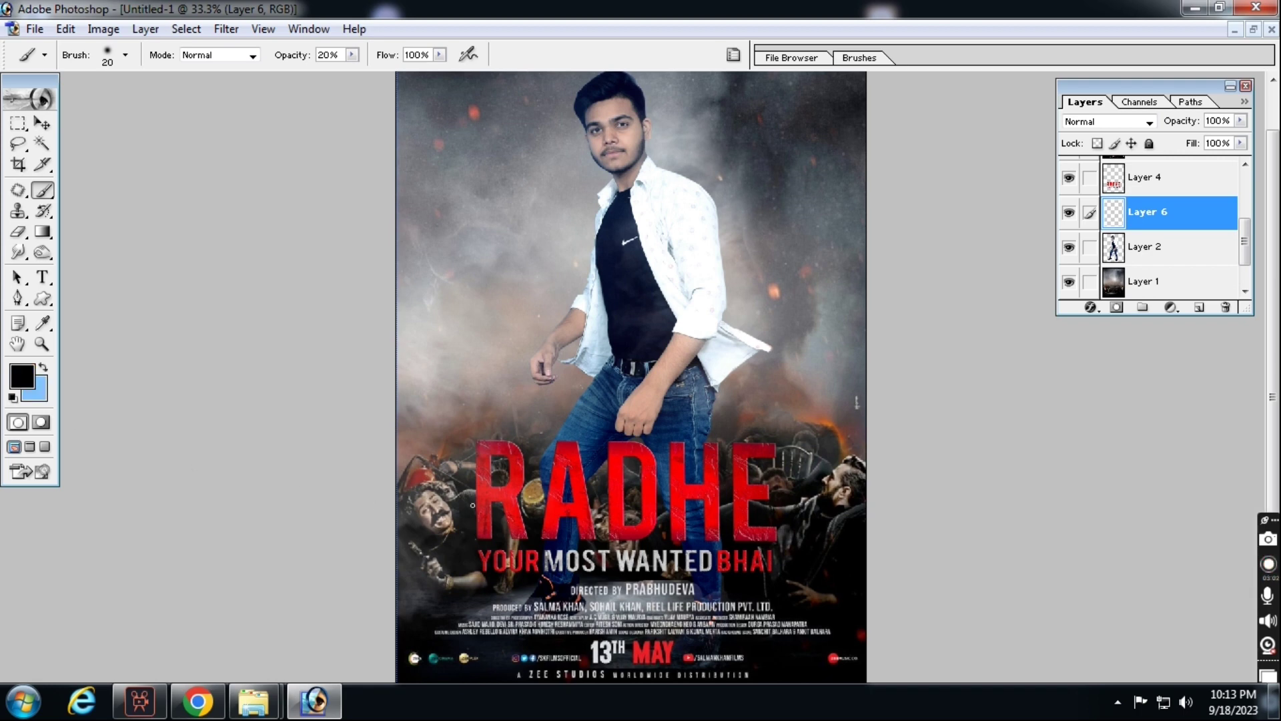
key(bracketright)
key(bracketright)
key(bracketright)
key(bracketright)
key(bracketright)
key(bracketright)
key(bracketright)
key(bracketright)
key(bracketright)
key(bracketright)
key(bracketright)
key(bracketright)
key(bracketright)
key(bracketright)
key(bracketright)
key(bracketright)
key(bracketright)
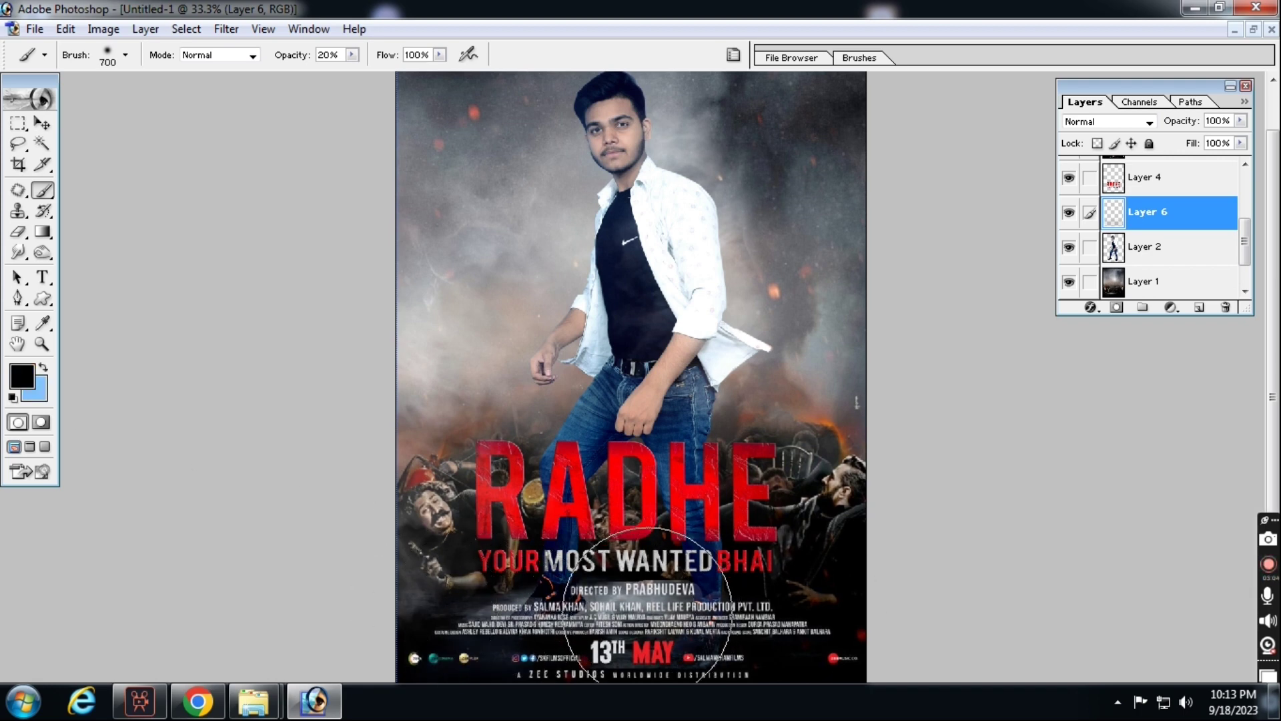
key(5)
mouse_move(534, 615)
mouse_down()
mouse_move(582, 587)
mouse_move(724, 593)
mouse_move(418, 626)
mouse_up()
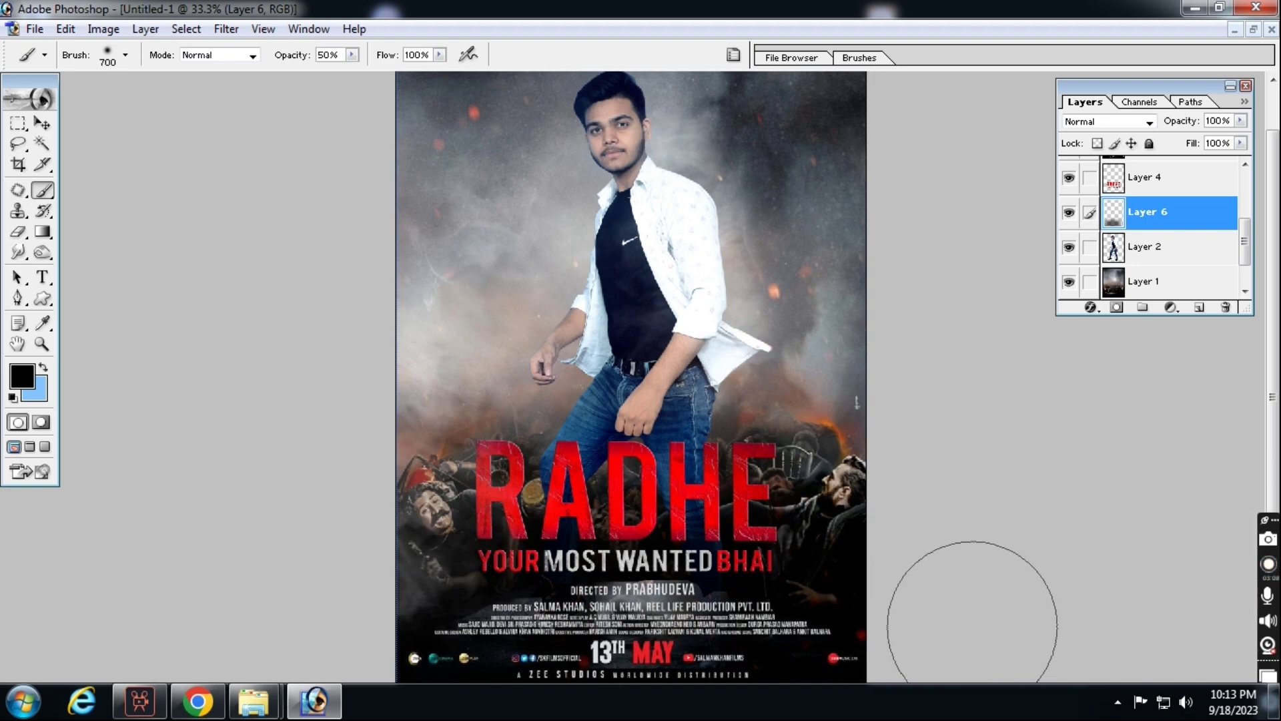
key(v)
key(ctrl+minus)
key(ctrl+minus)
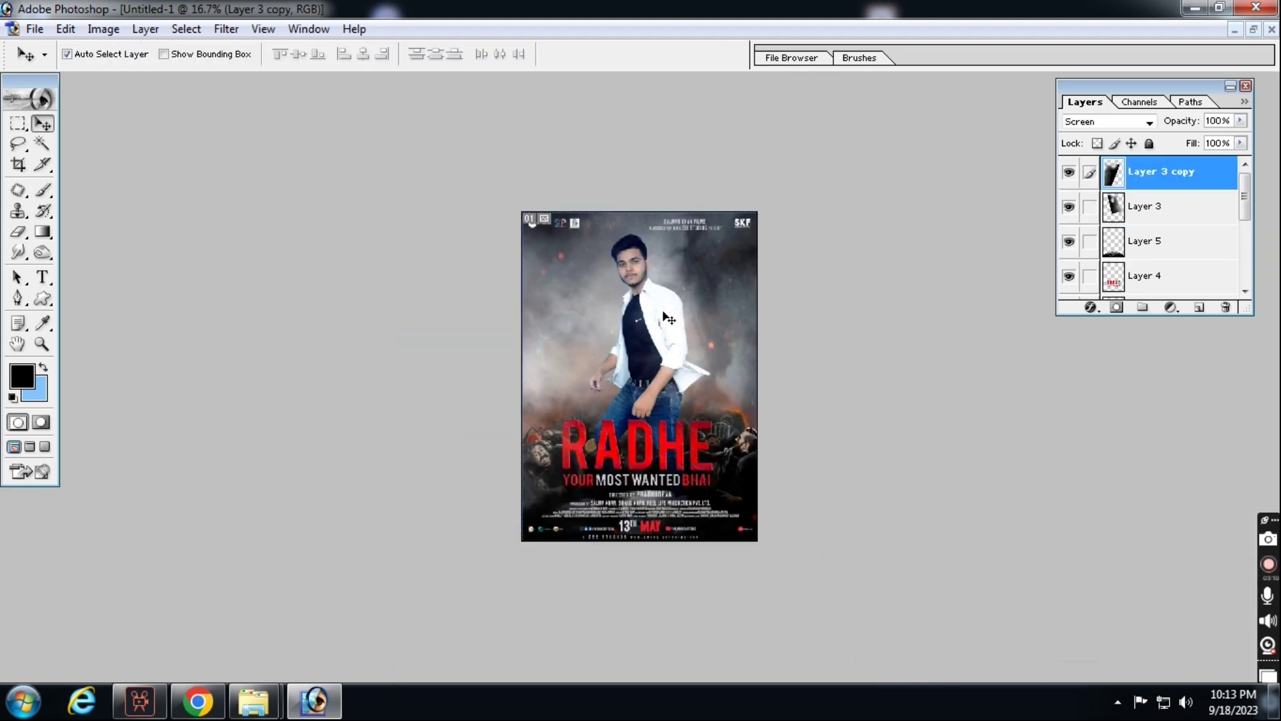
key(ctrl+b)
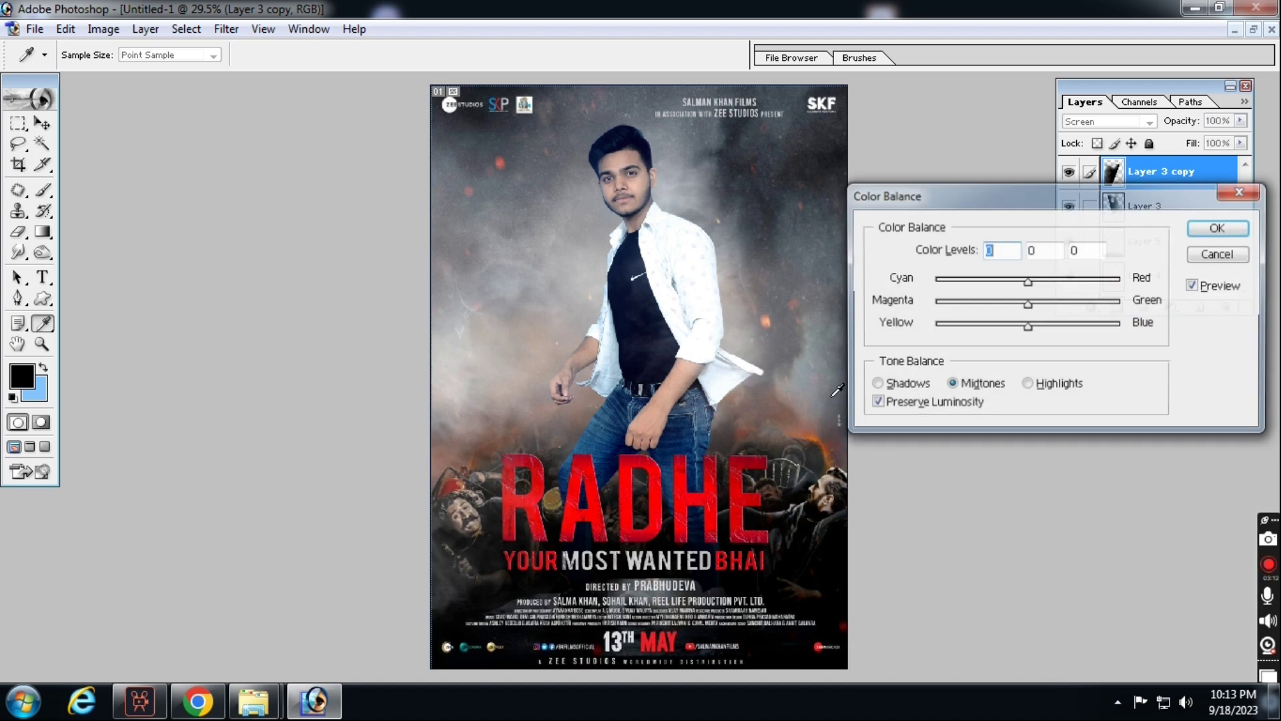
drag(1027, 326, 1034, 329)
click(1208, 258)
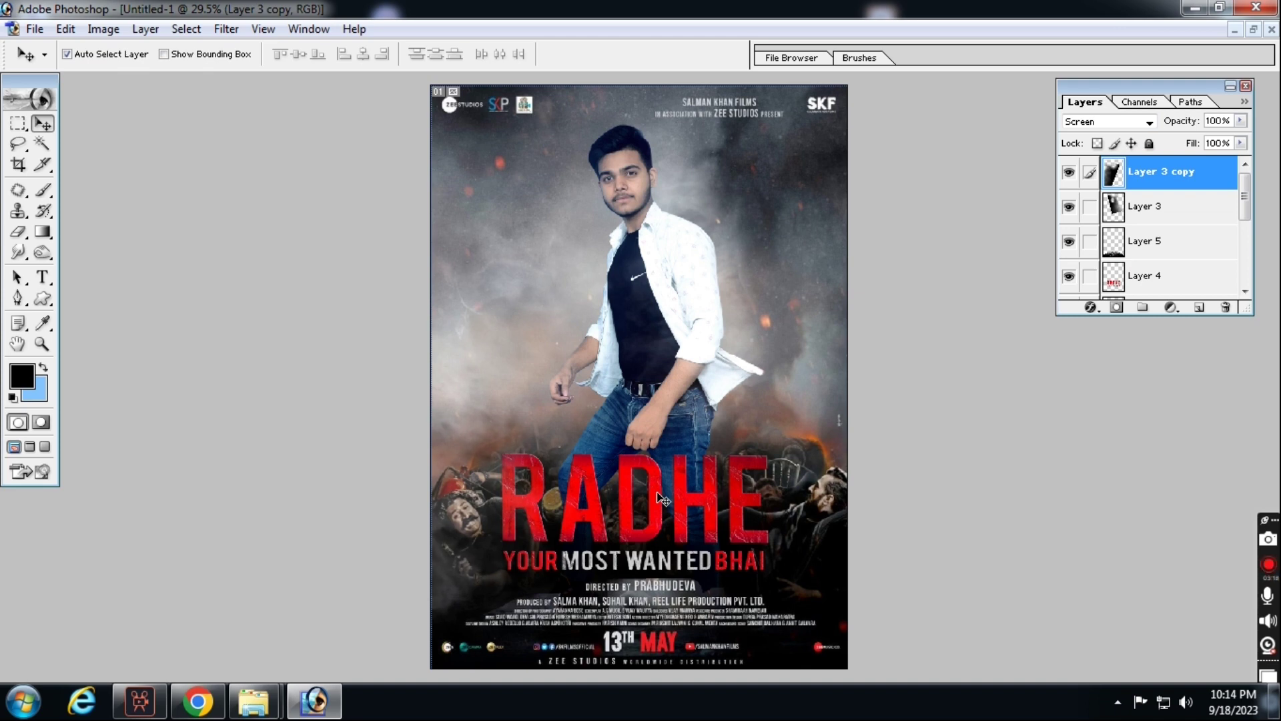
Step: Nudge the RADHE title on Layer 4 slightly to the right and merge all the poster's layers into one
click(1149, 280)
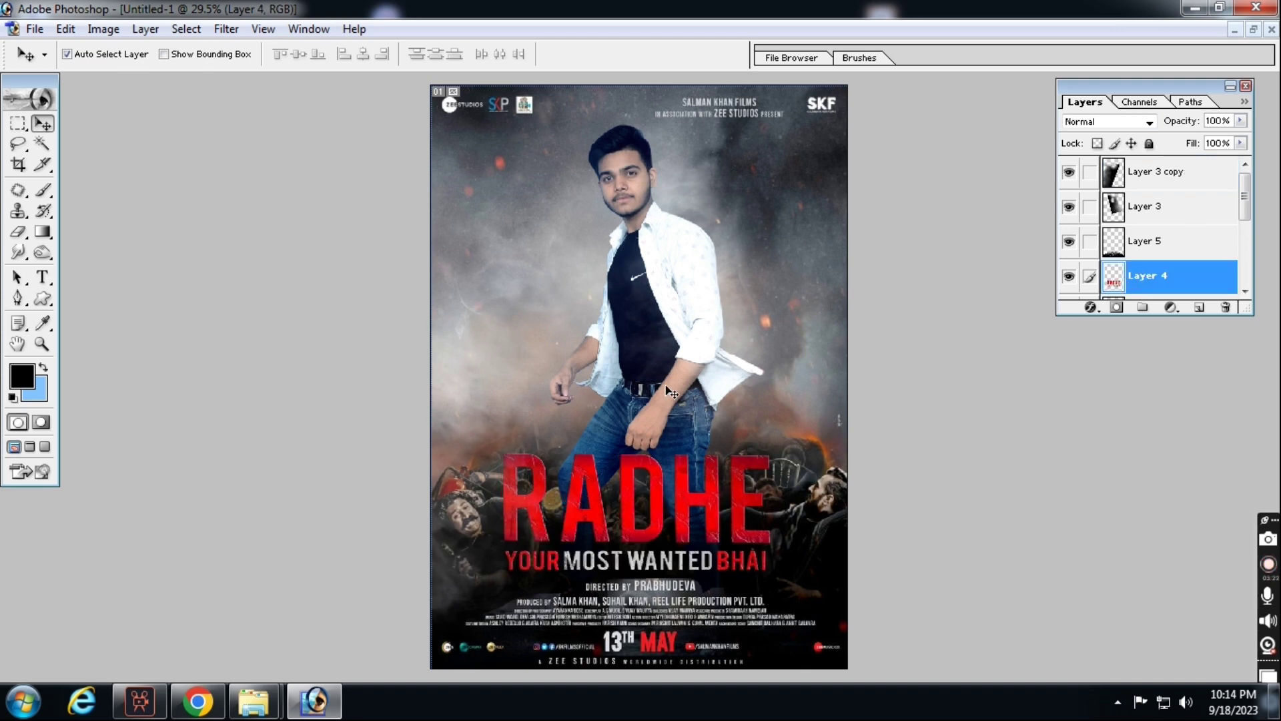
key(ctrl+plus)
key(ctrl+minus)
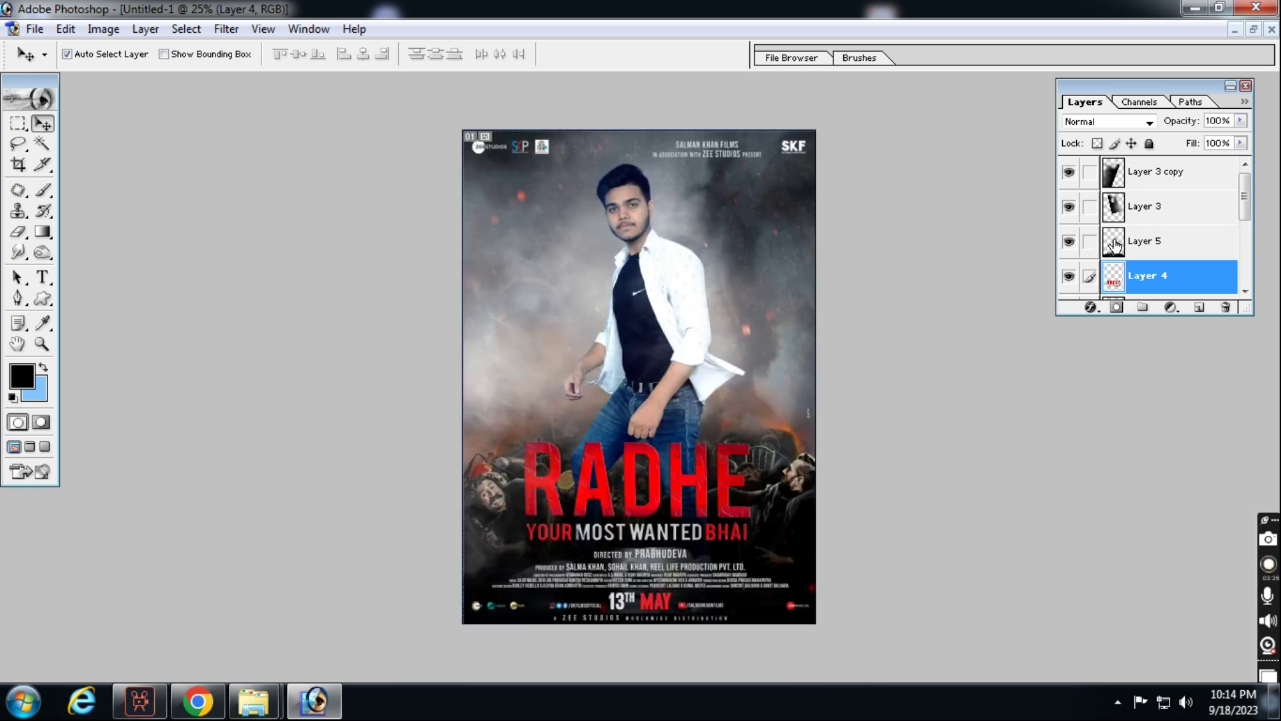
scroll(1120, 247, down, 3)
key(ctrl+shift+e)
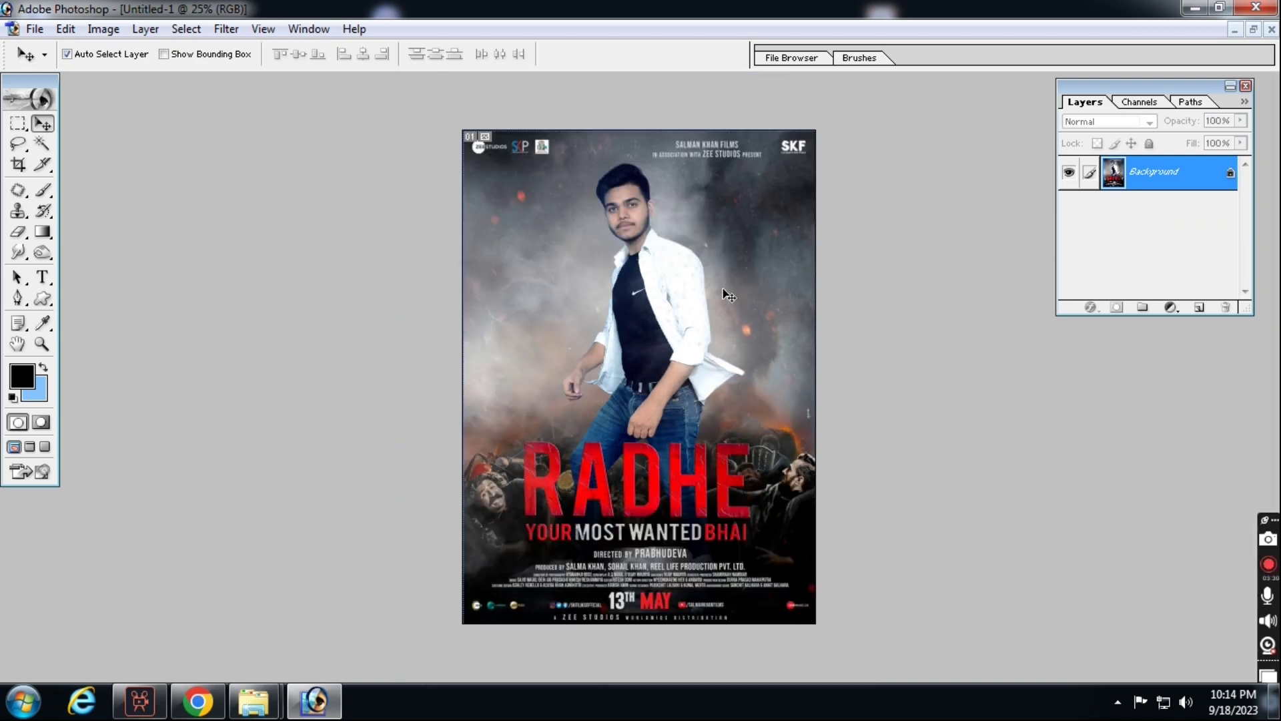
Step: Adjust the merged poster's Levels, raising the black input level to about 10 and moving the midtone point slightly towards the shadows
key(ctrl+l)
drag(991, 628, 1000, 627)
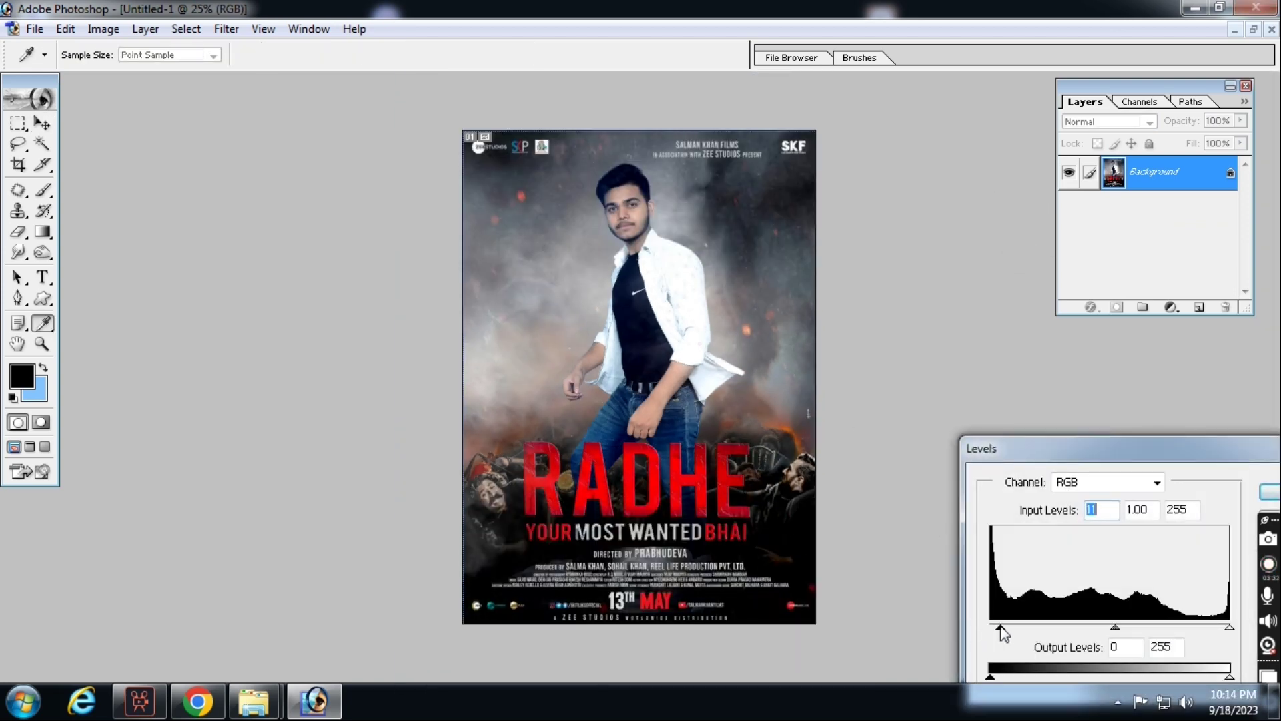
key(Down)
drag(1113, 626, 1108, 627)
key(Return)
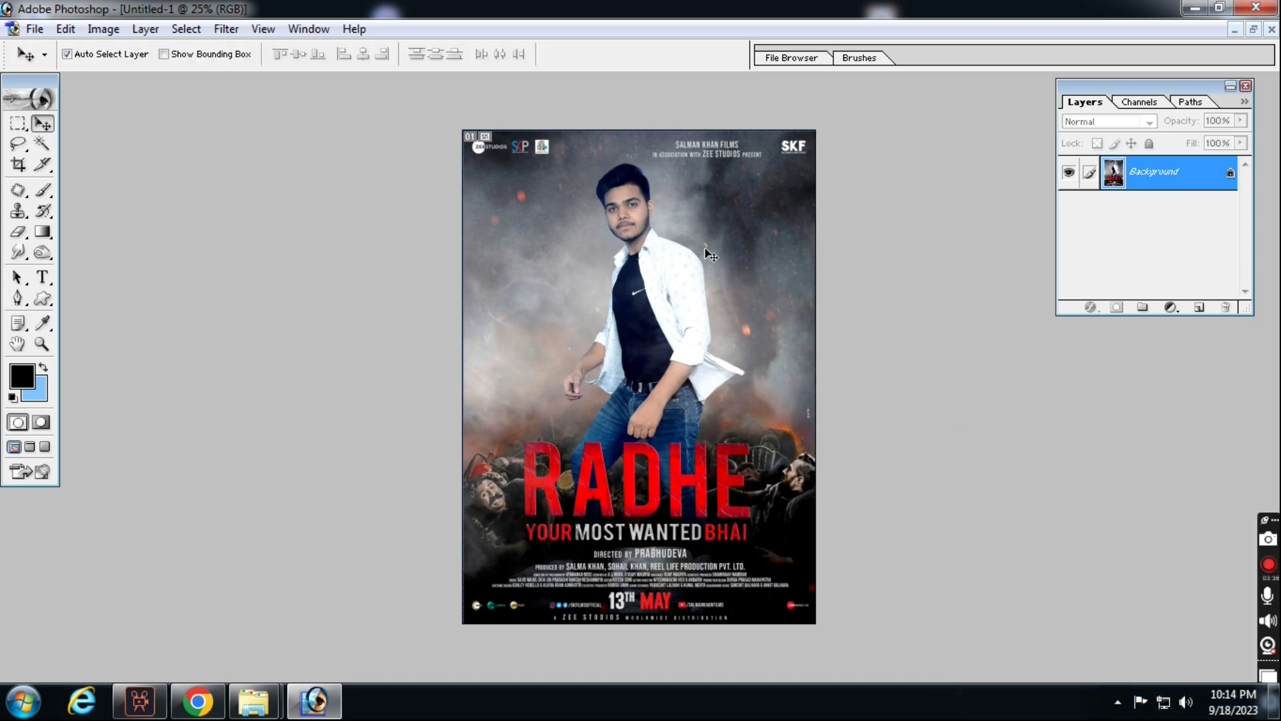
Step: Sample the skin tone from the man's forehead as the brush colour and set the brush opacity to 13%
drag(572, 161, 714, 311)
key(b)
alt+click(537, 192)
key(bracketleft)
key(bracketleft)
key(bracketleft)
key(bracketleft)
key(bracketleft)
key(bracketleft)
key(bracketleft)
key(bracketleft)
key(bracketleft)
key(bracketleft)
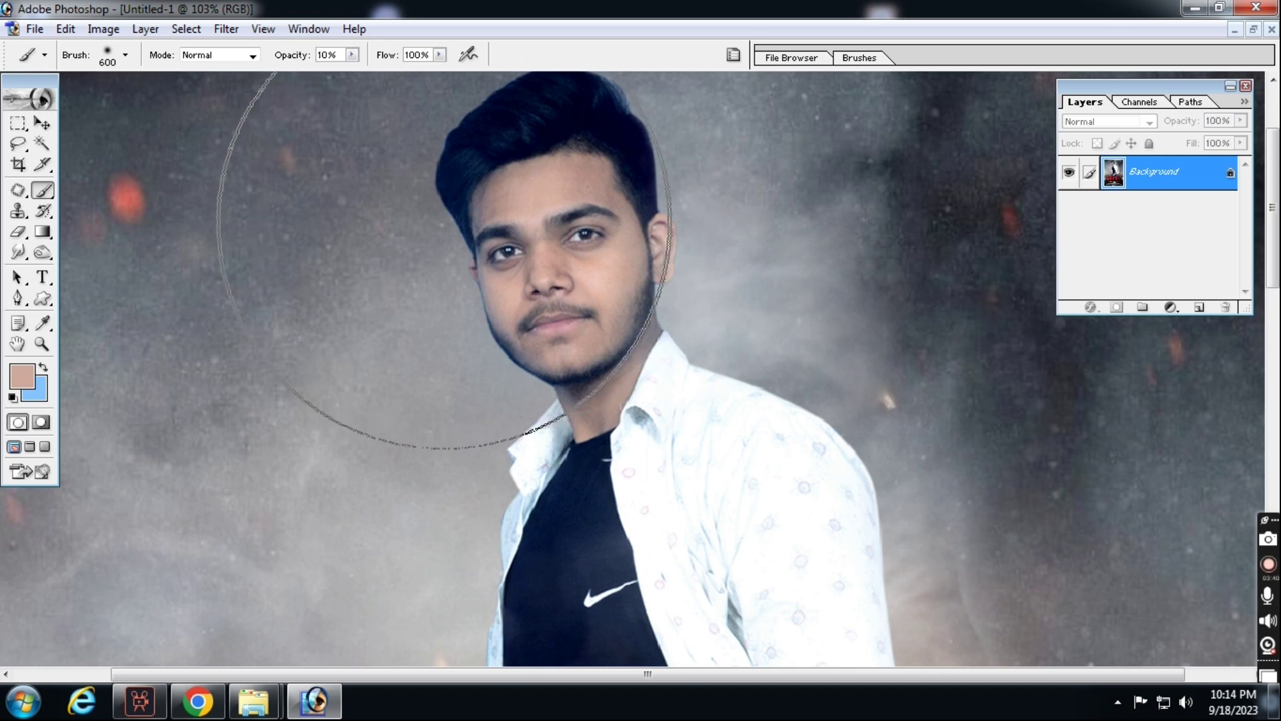
drag(352, 55, 356, 76)
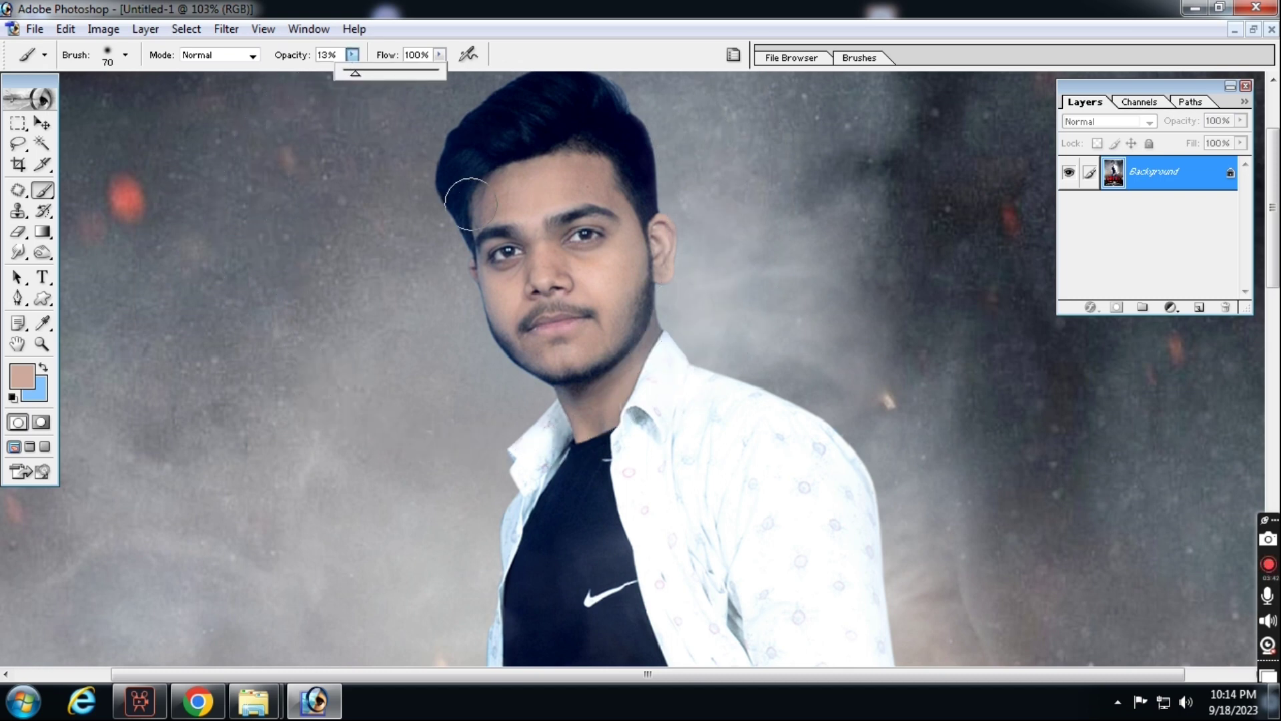
Step: Paint softly over the man's face and neck with the sampled skin tone, using a brush of about 40 pixels
key(bracketleft)
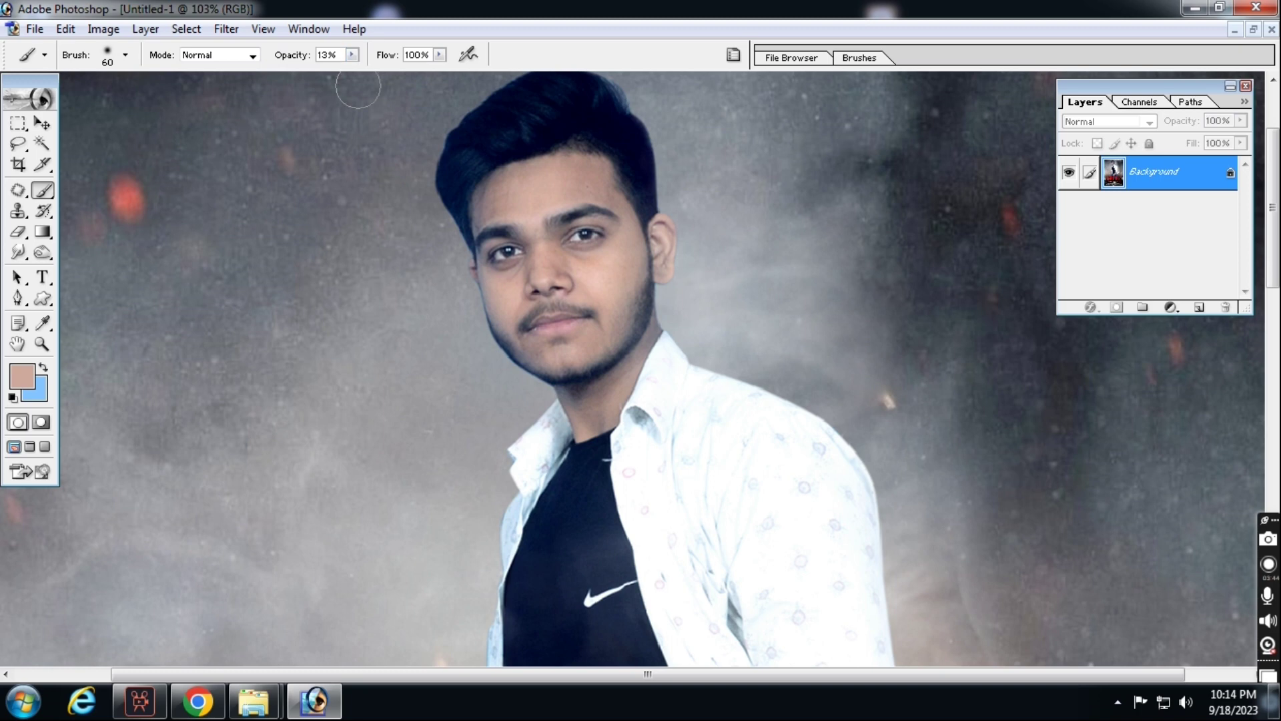
key(bracketleft)
key(bracketleft)
key(bracketleft)
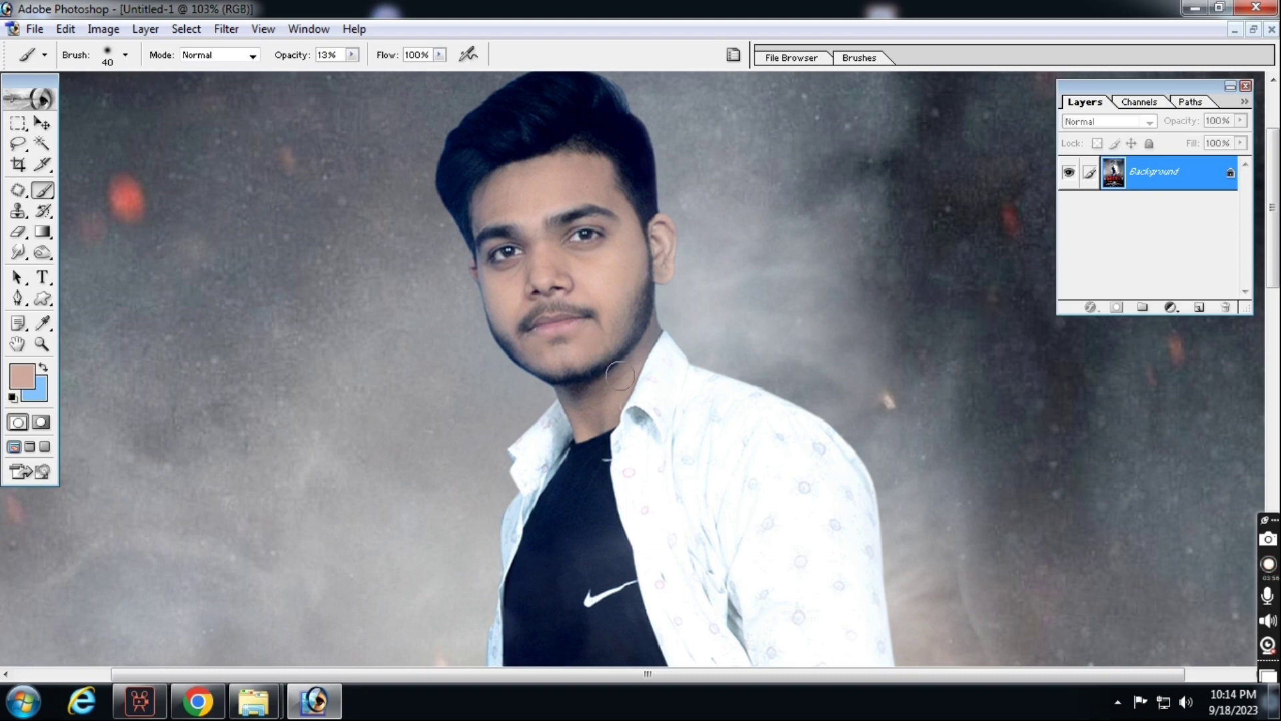
key(bracketright)
key(ctrl+0)
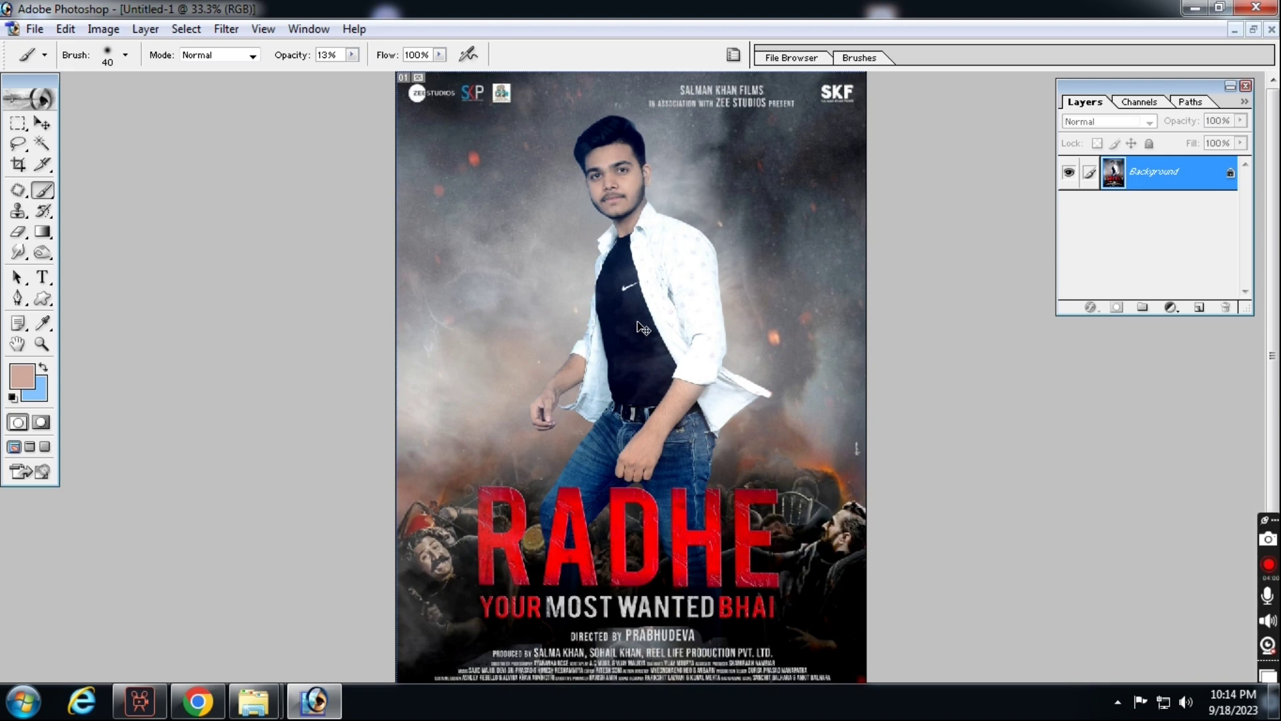
Step: Select a rectangular area around the man's jeans, from the waist down to the RADHE title, and feather its edges
key(ctrl+minus)
key(v)
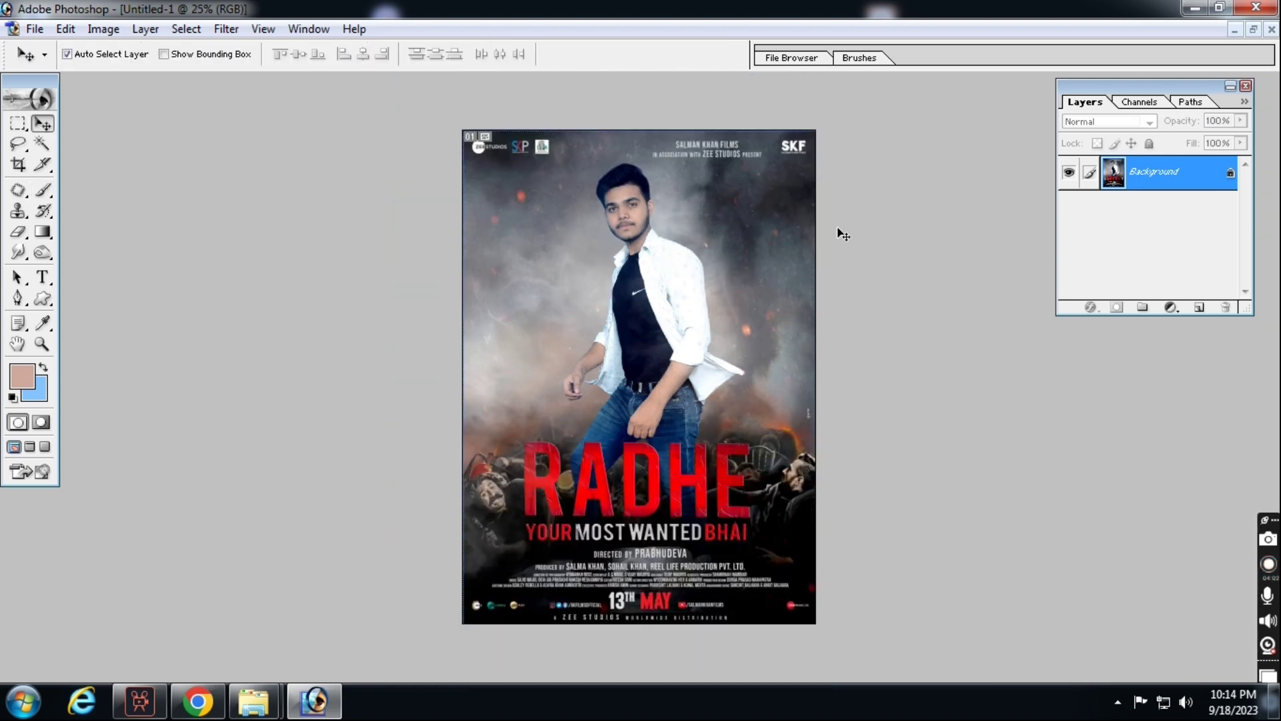
key(ctrl+0)
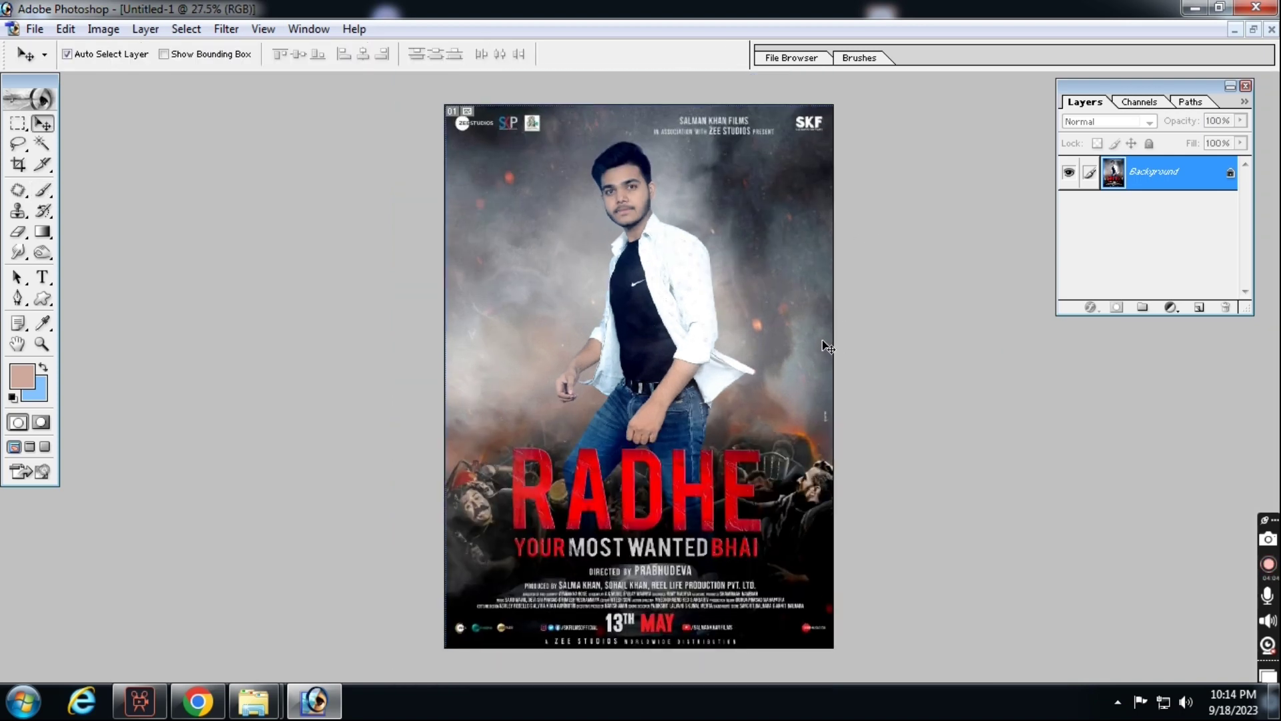
key(m)
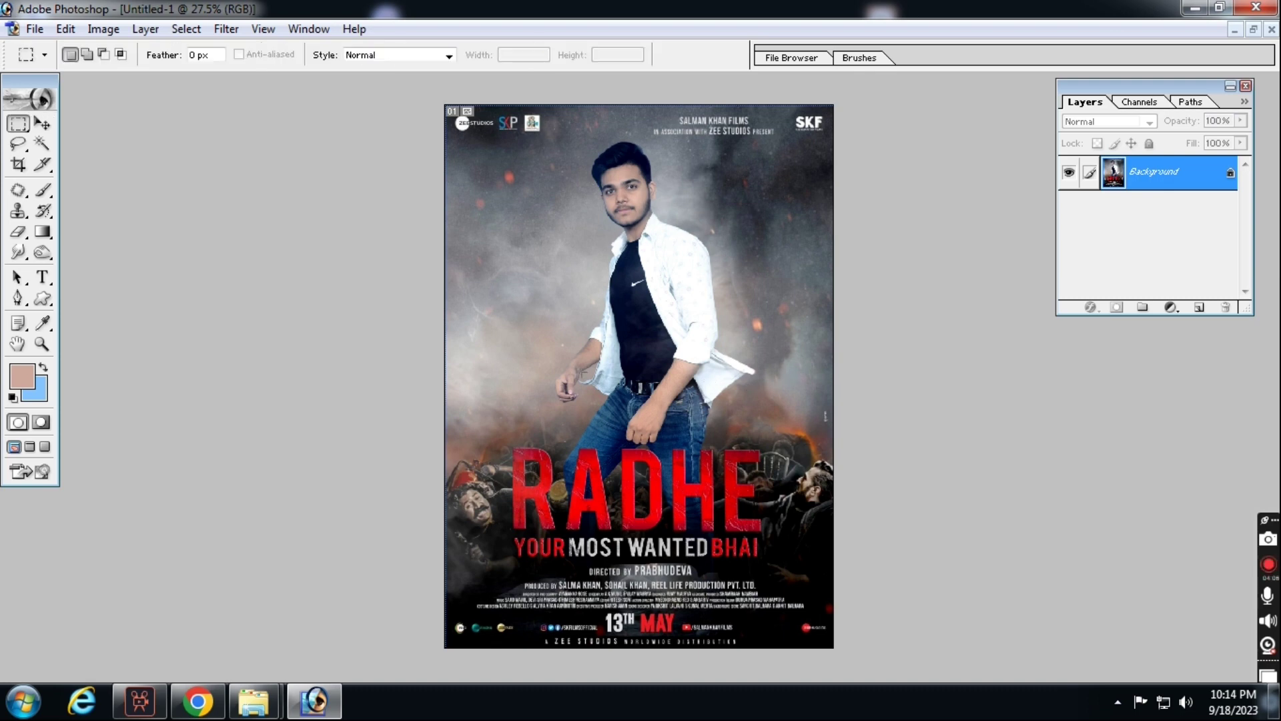
drag(746, 515, 743, 534)
key(ctrl+alt+d)
key(Return)
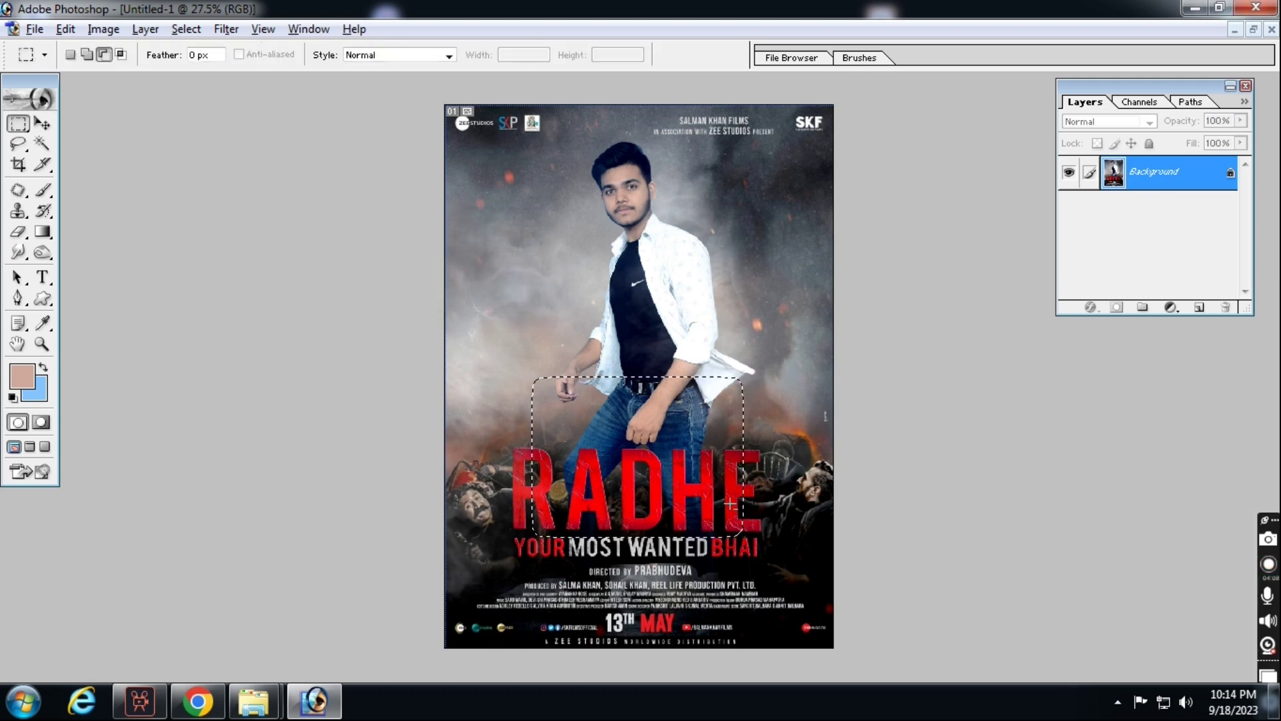
Step: Shift the Blues in the selected jeans area with Selective Color, reducing cyan and increasing yellow and black
click(103, 29)
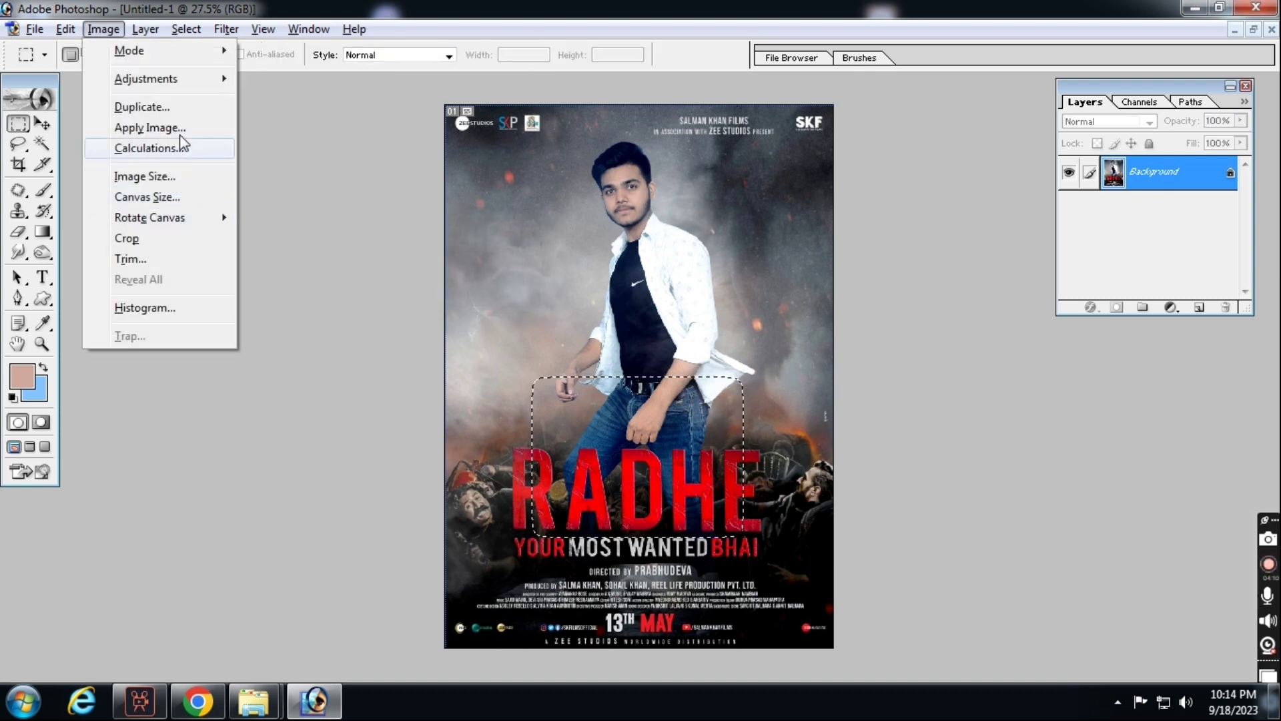
mouse_move(172, 86)
click(305, 292)
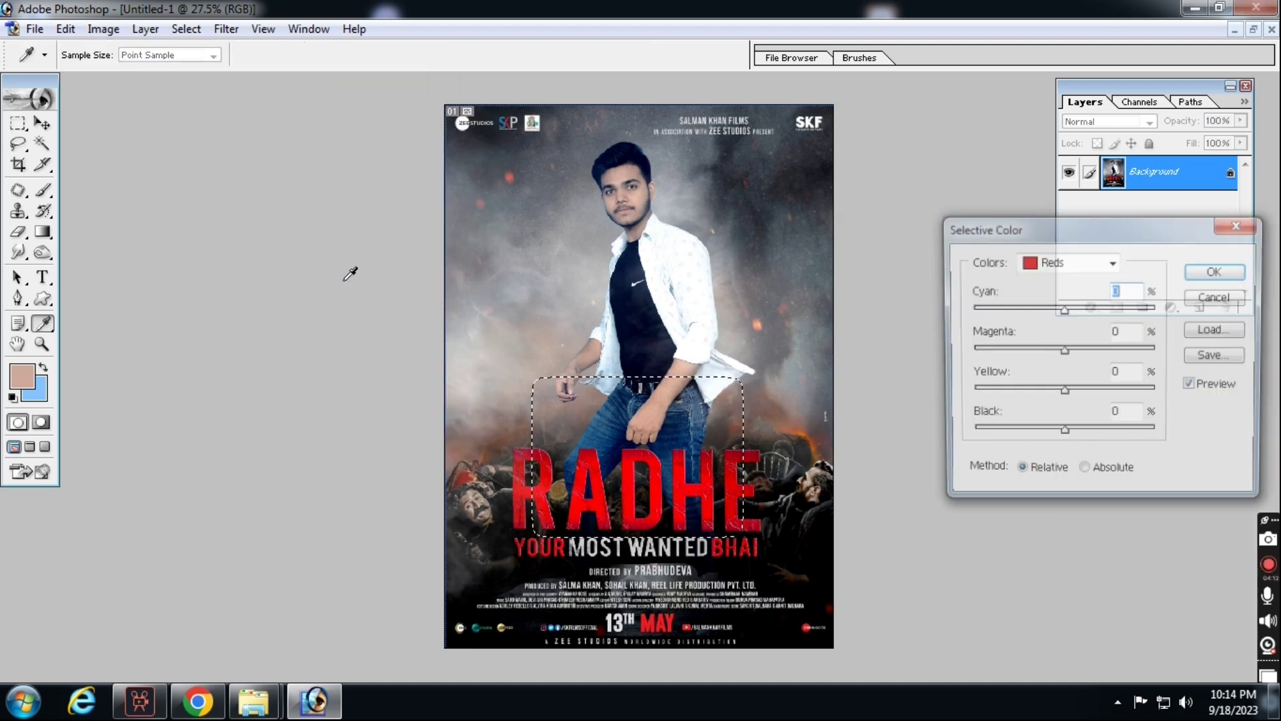
click(1040, 261)
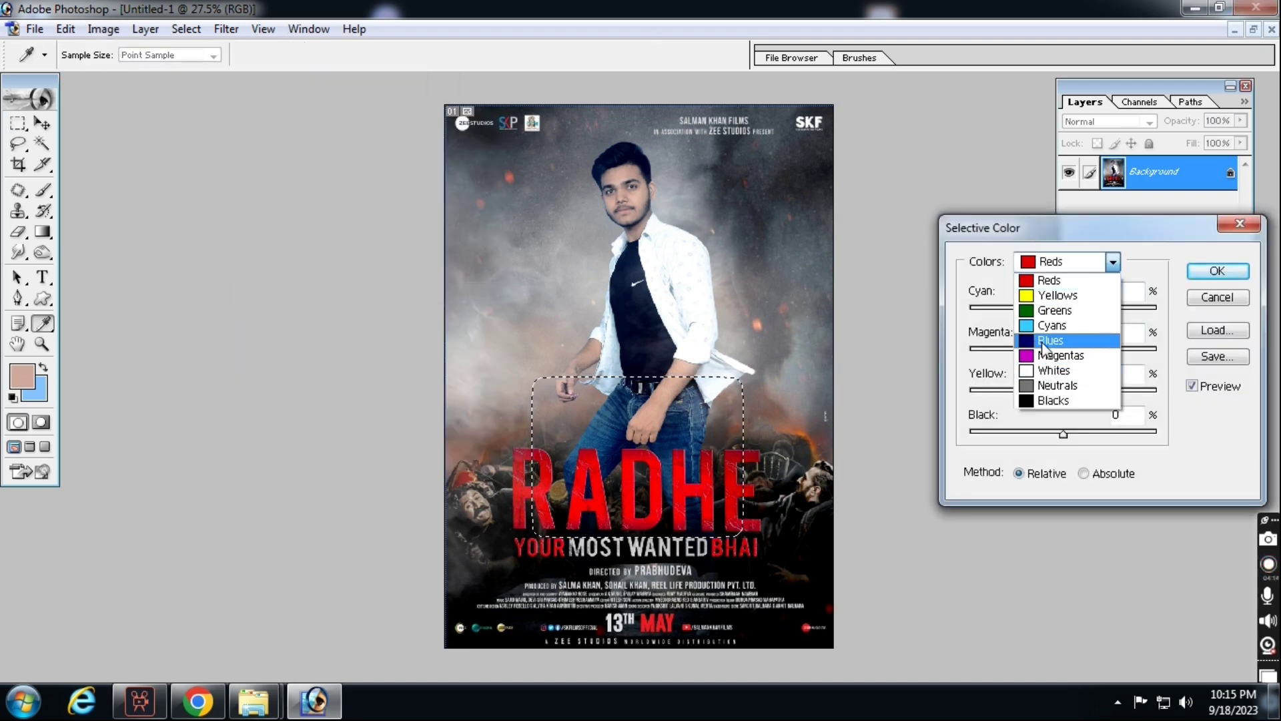
click(1045, 343)
mouse_move(1064, 309)
mouse_down()
mouse_move(1023, 309)
mouse_move(1039, 309)
mouse_up()
drag(1064, 351, 1116, 394)
mouse_move(1063, 433)
mouse_down()
mouse_move(1111, 436)
mouse_move(1027, 435)
mouse_move(1103, 437)
mouse_move(1084, 438)
mouse_up()
key(Return)
Step: Reset the foreground and background colours to black and white and clear the selection around the jeans
key(m)
key(d)
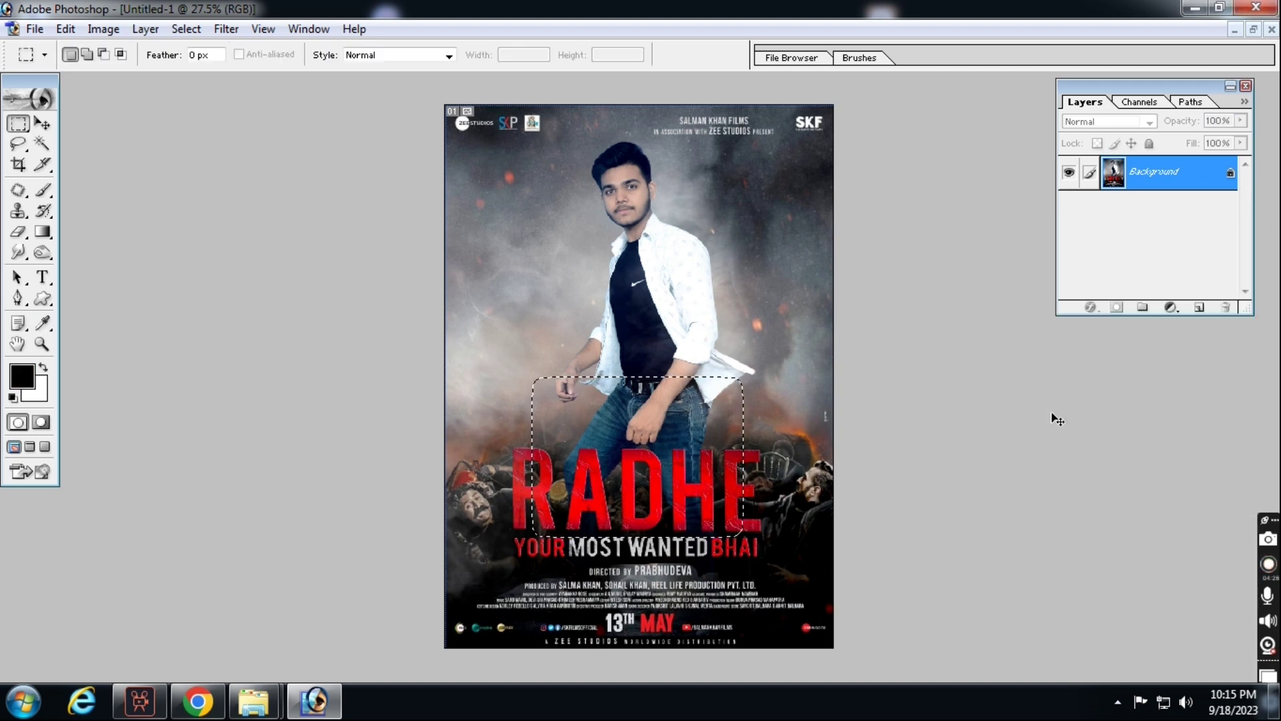
key(v)
key(ctrl+d)
key(ctrl+minus)
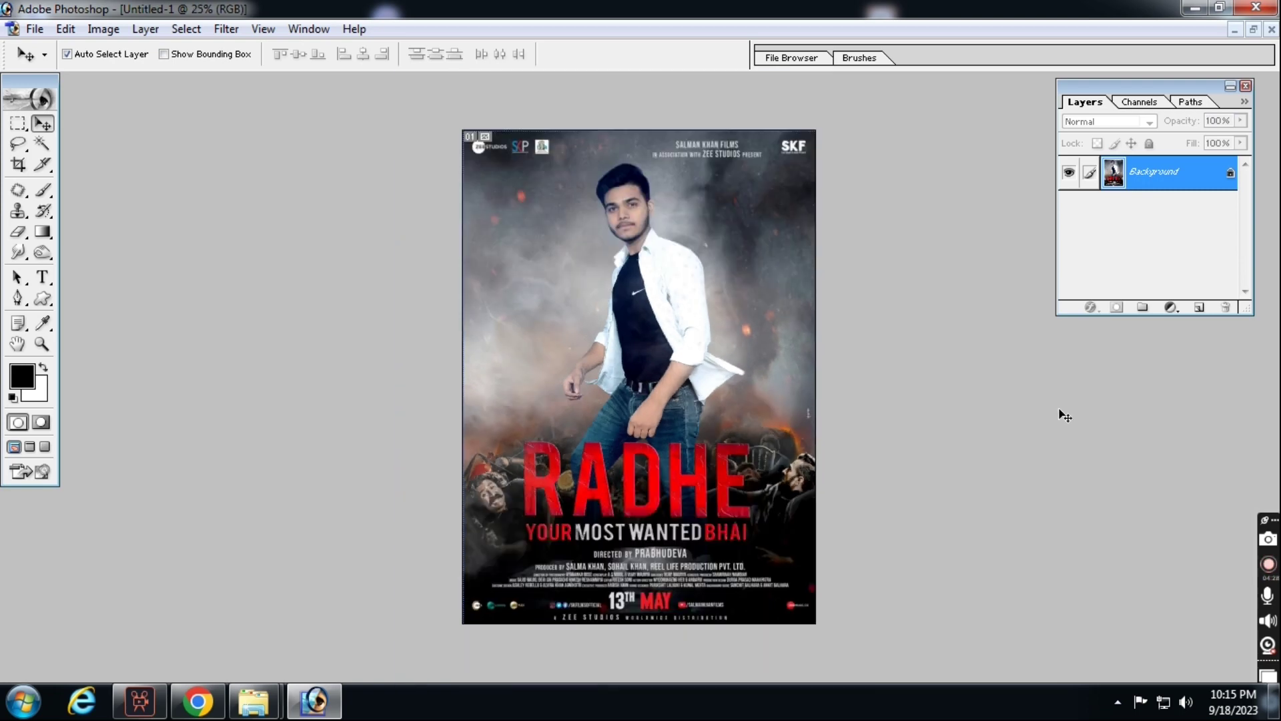